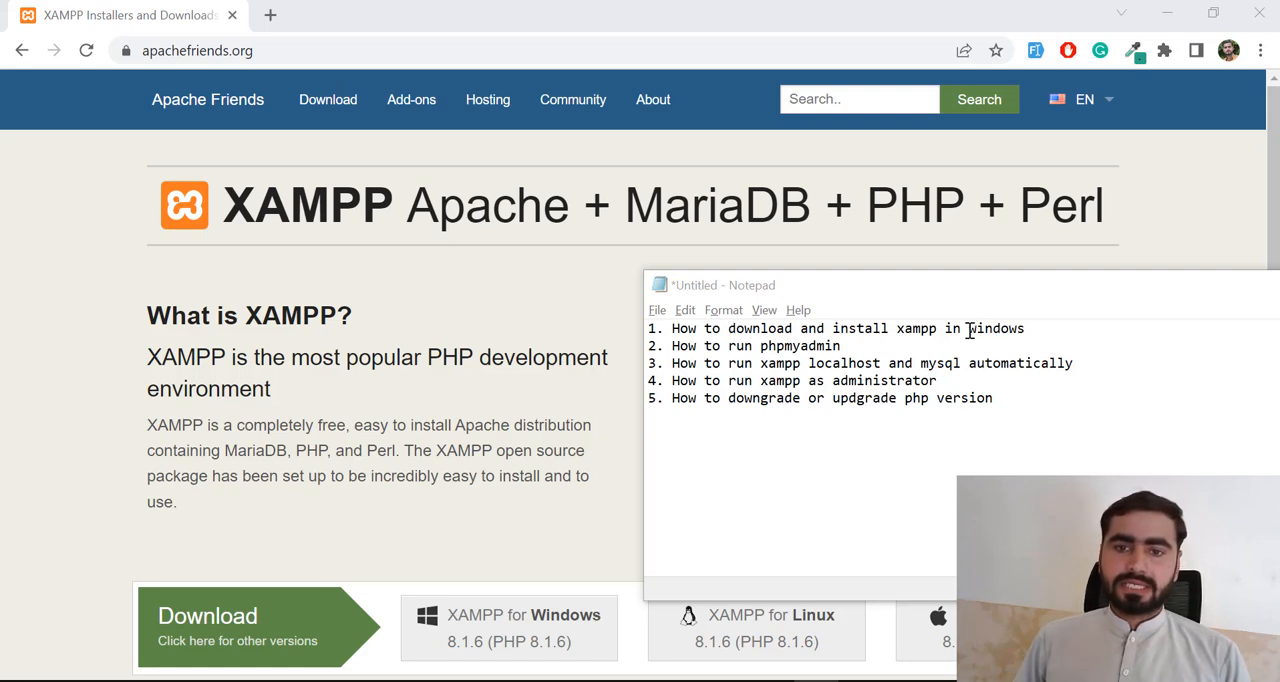
# - Review the five XAMPP topics in the Notepad outline, from downloading and installing in Windows to changing the PHP version
pyautogui.moveTo(674, 333); pyautogui.dragTo(1032, 333)
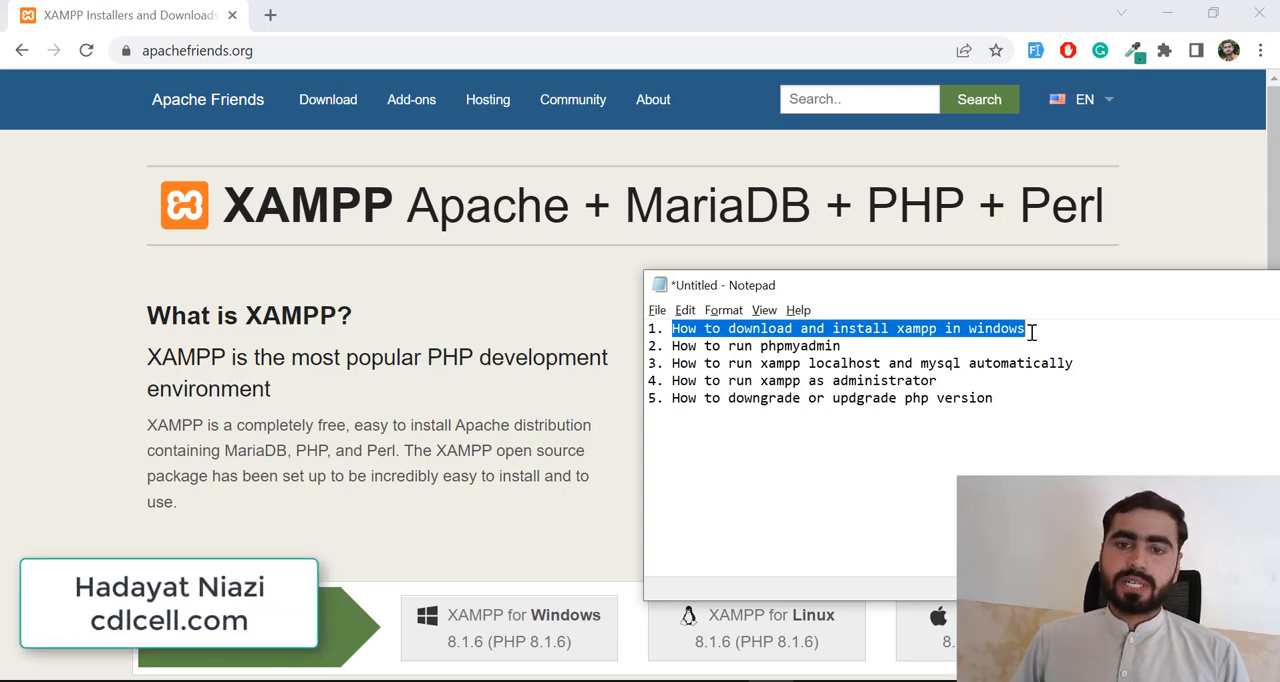
pyautogui.moveTo(671, 346); pyautogui.dragTo(895, 340)
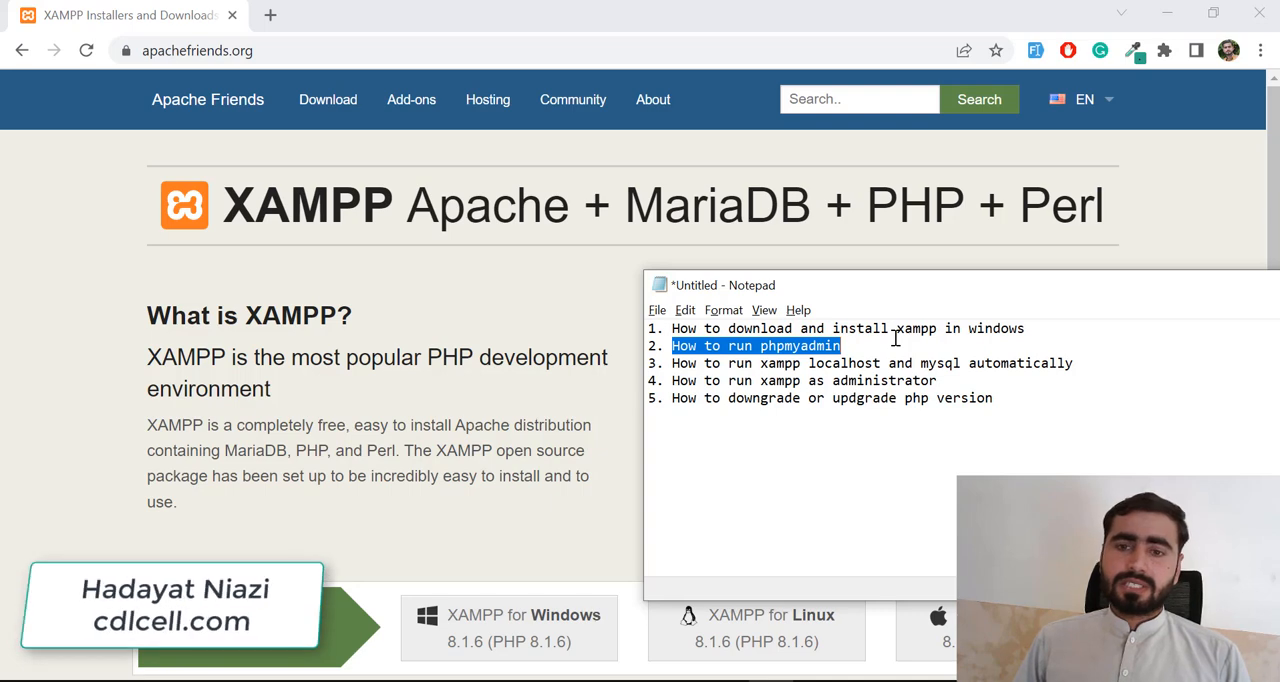
pyautogui.click(839, 344)
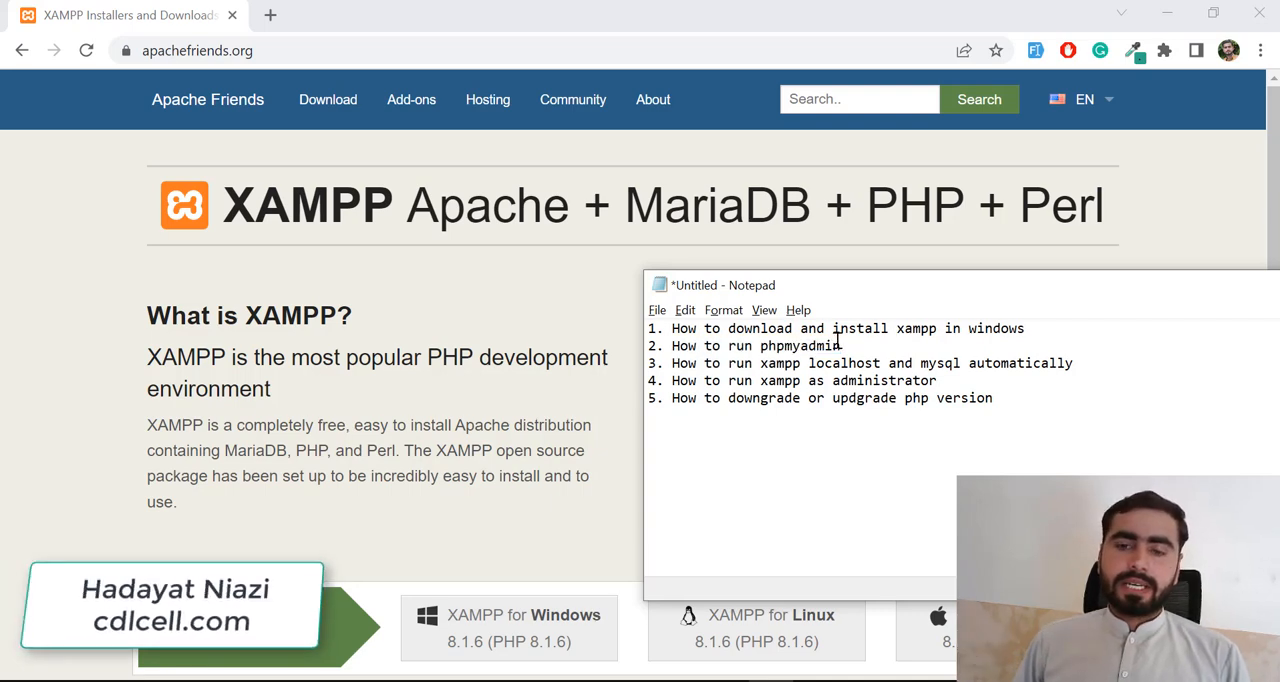
pyautogui.moveTo(673, 364); pyautogui.dragTo(913, 363)
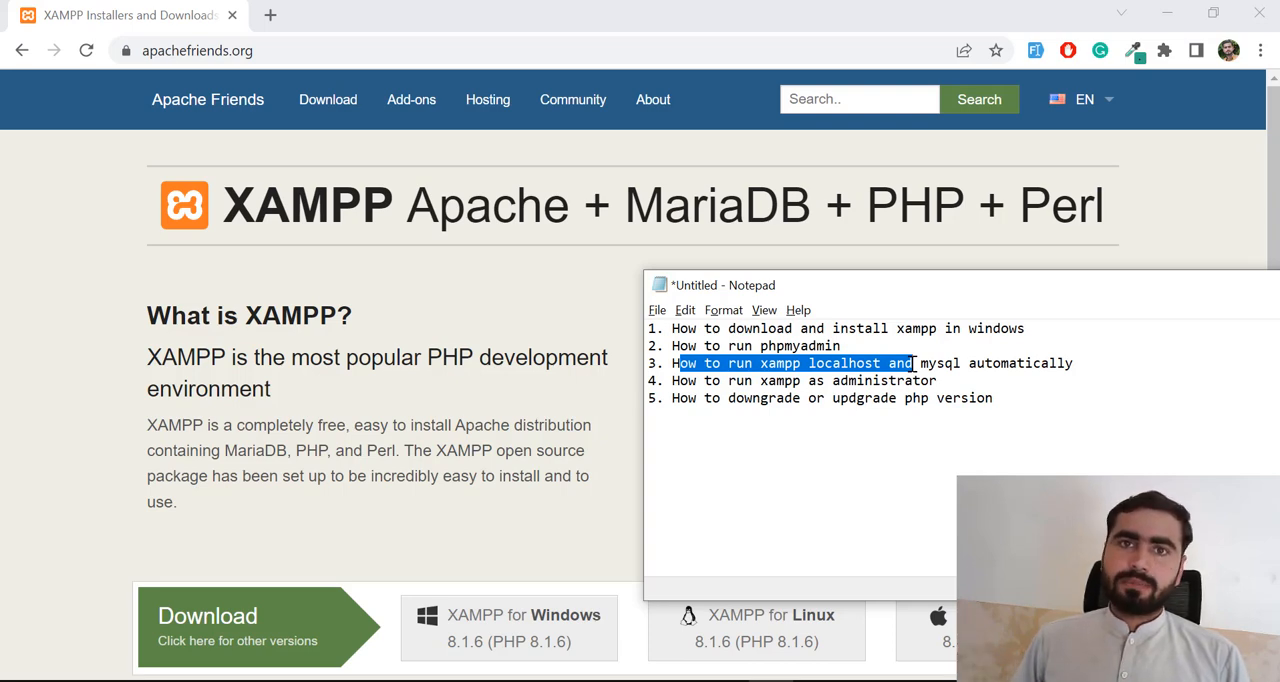
pyautogui.click(856, 366)
pyautogui.moveTo(722, 364); pyautogui.dragTo(826, 365)
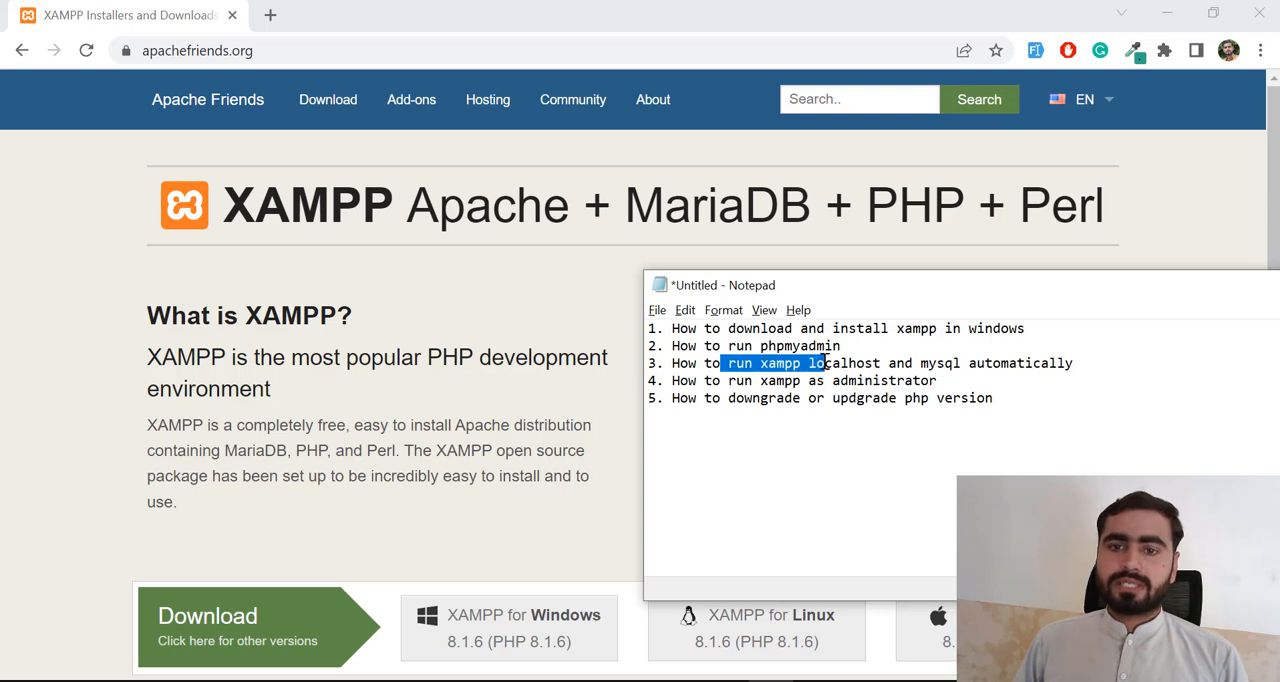
pyautogui.click(778, 382)
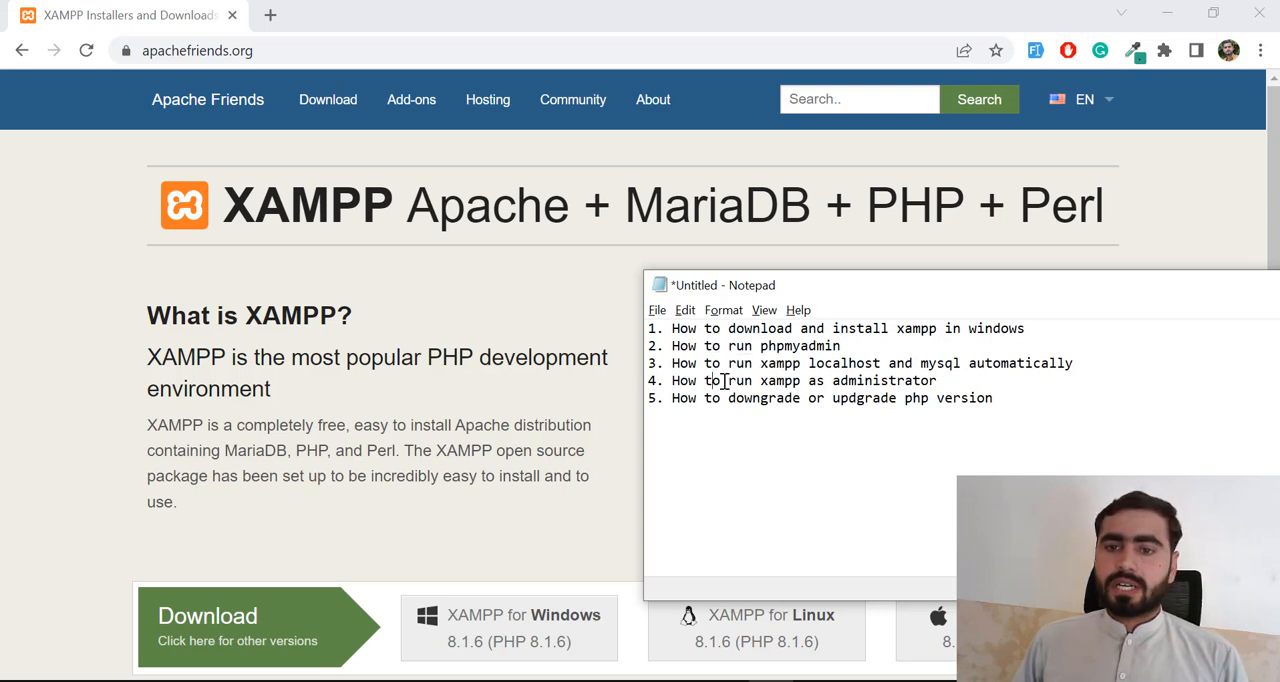
pyautogui.moveTo(716, 381); pyautogui.dragTo(896, 390)
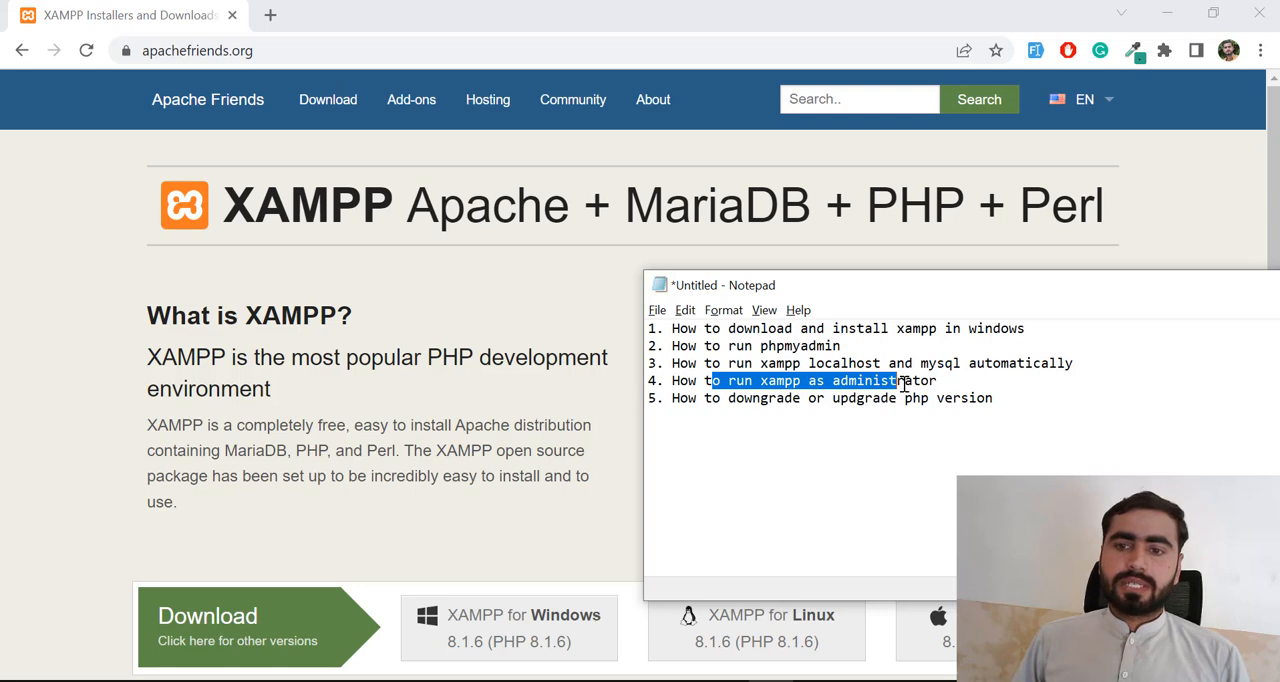
pyautogui.click(905, 382)
pyautogui.moveTo(935, 381); pyautogui.dragTo(881, 384)
pyautogui.click(778, 381)
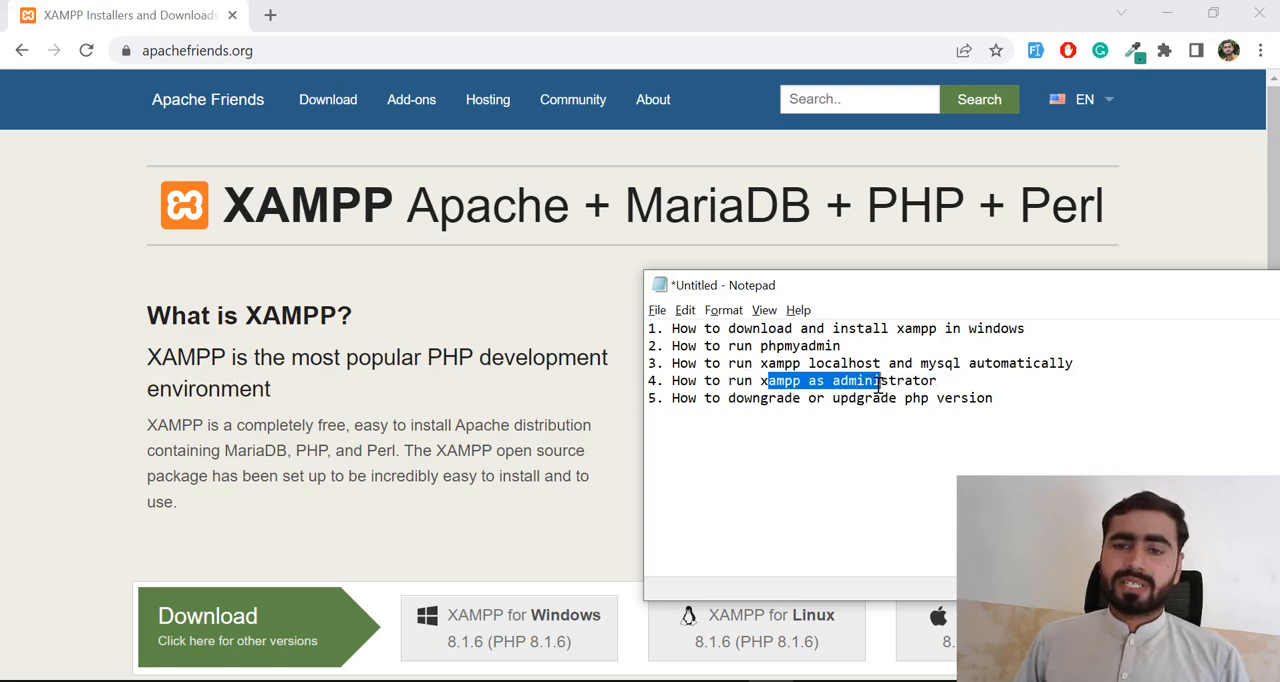
pyautogui.click(905, 383)
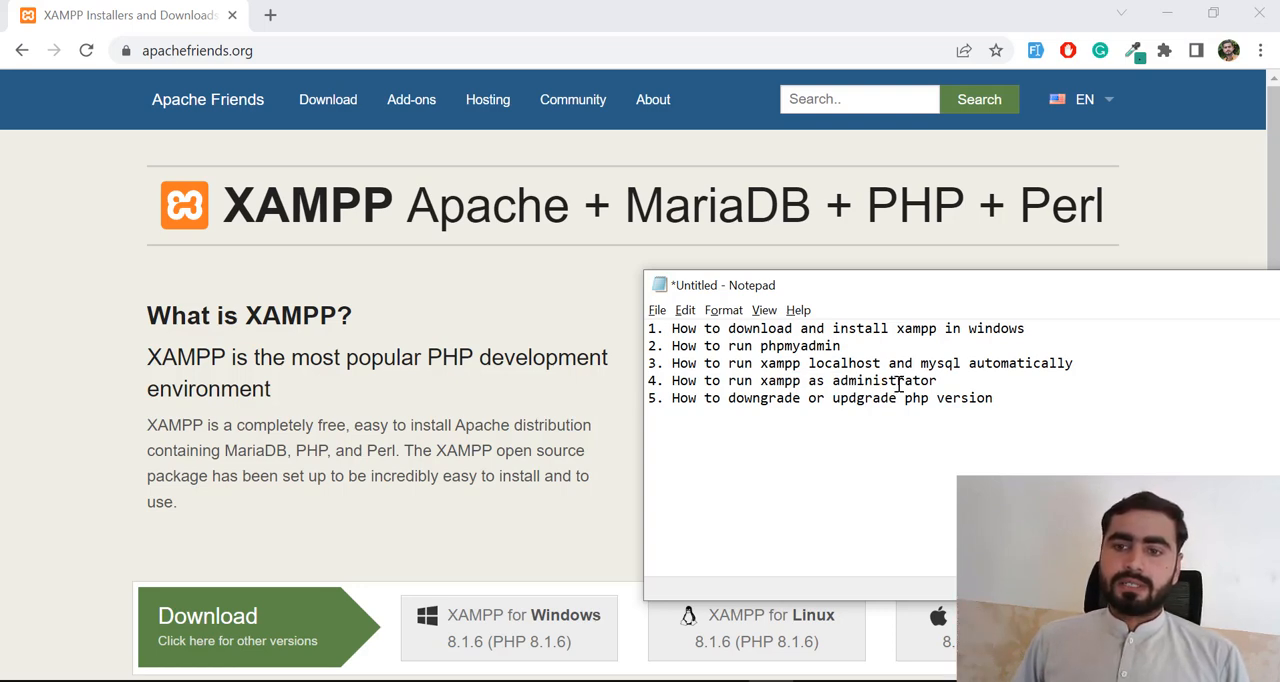
pyautogui.moveTo(941, 383); pyautogui.dragTo(794, 381)
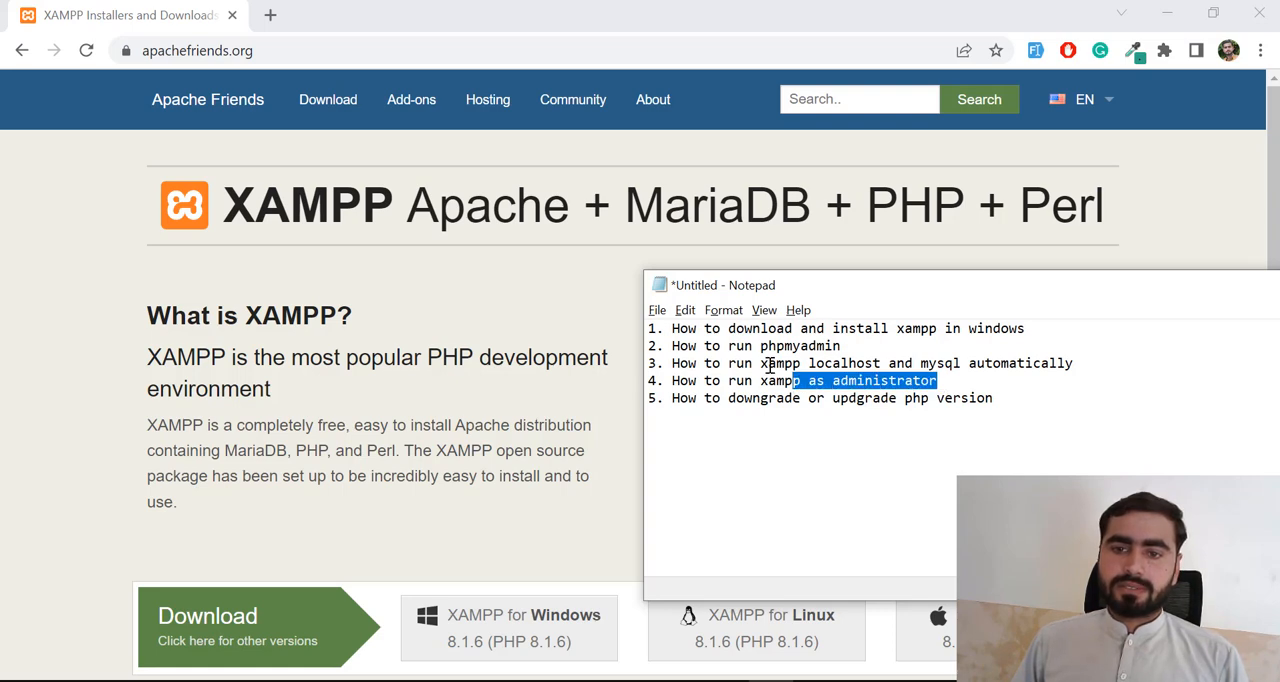
pyautogui.moveTo(720, 398); pyautogui.dragTo(820, 400)
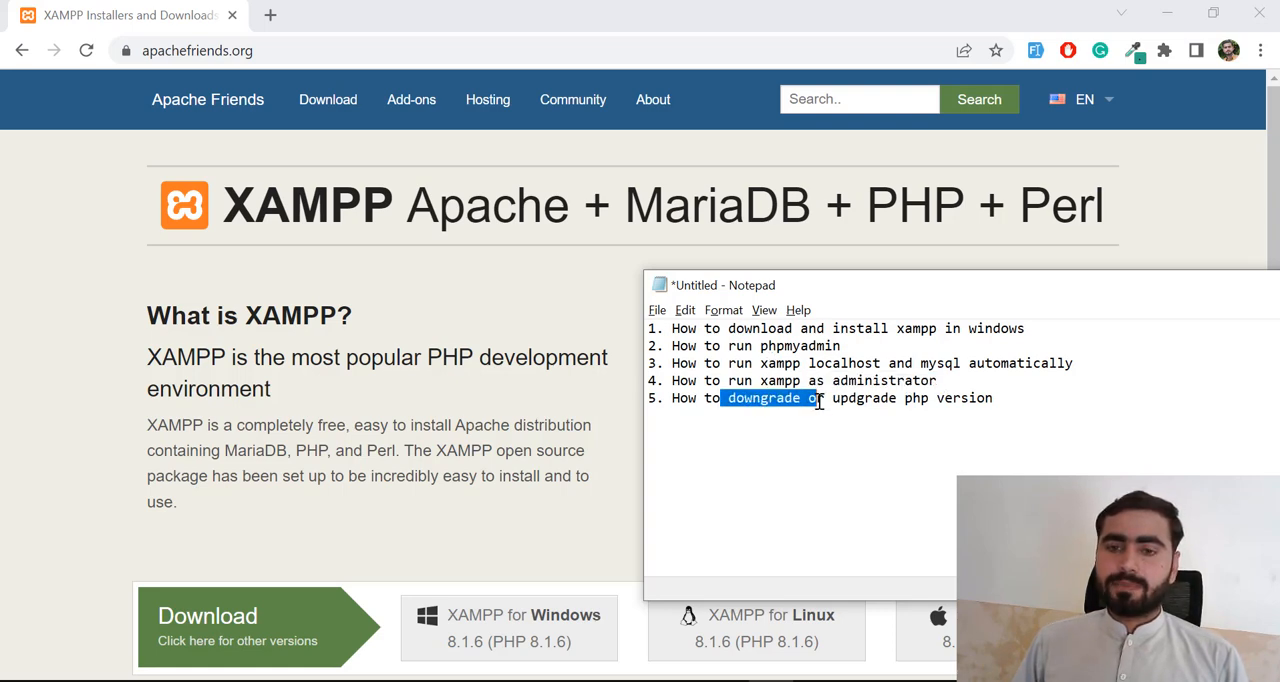
pyautogui.click(820, 400)
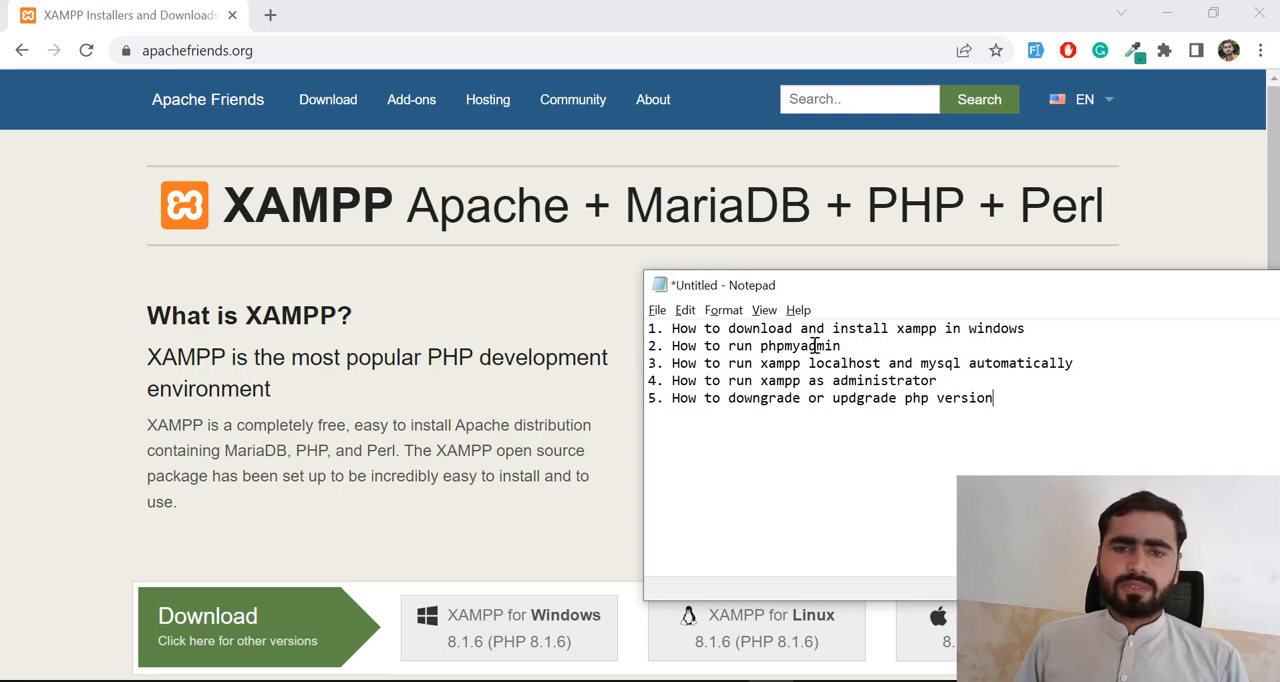
pyautogui.click(816, 681)
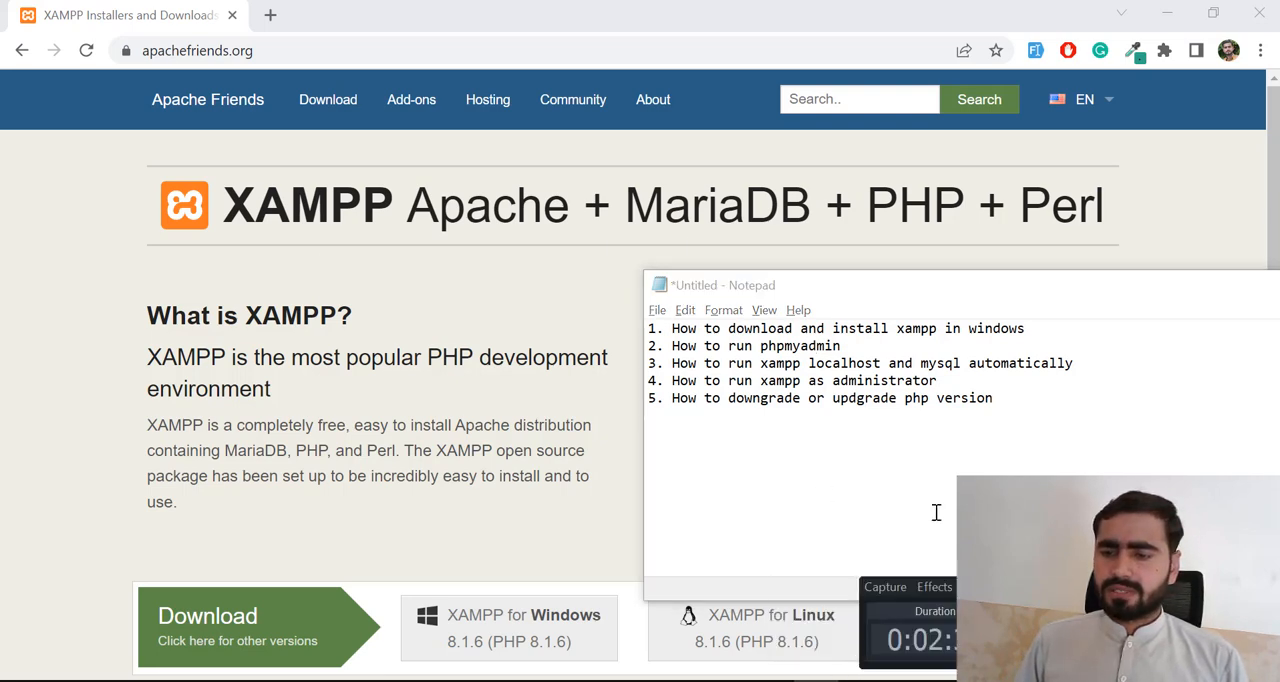
pyautogui.click(1037, 457)
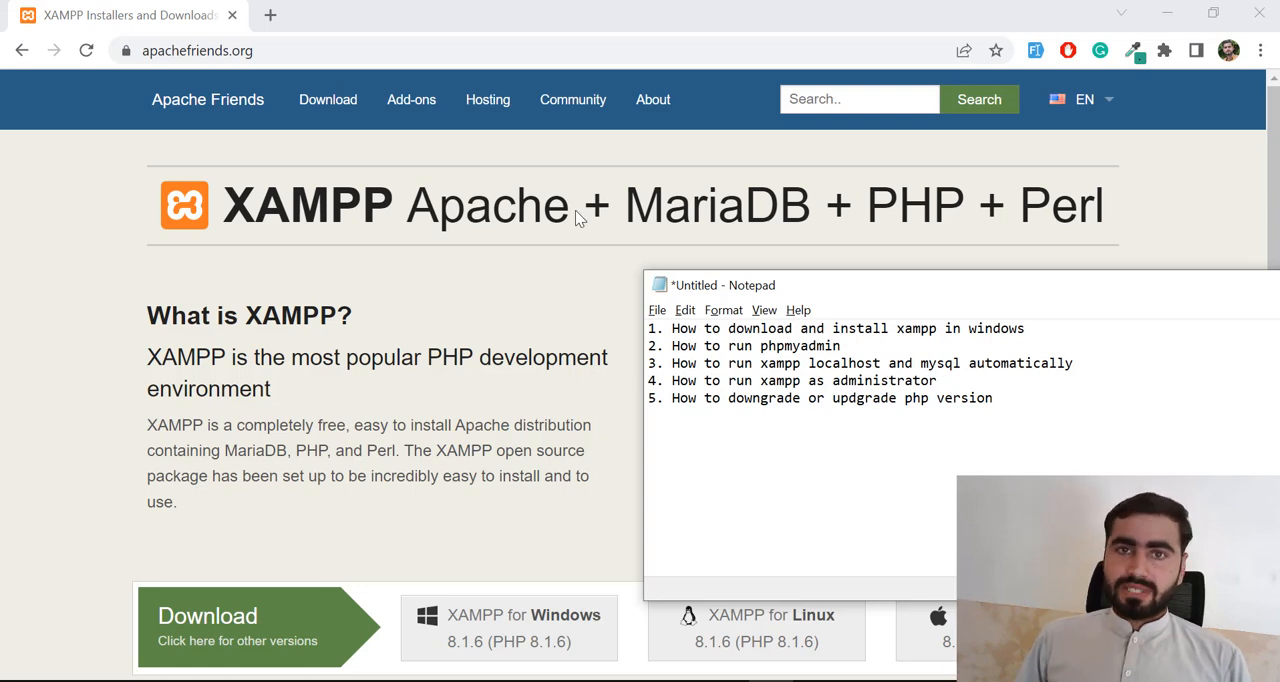
# - Open apachefriends.org in a new browser tab
pyautogui.click(269, 14)
pyautogui.write('app')
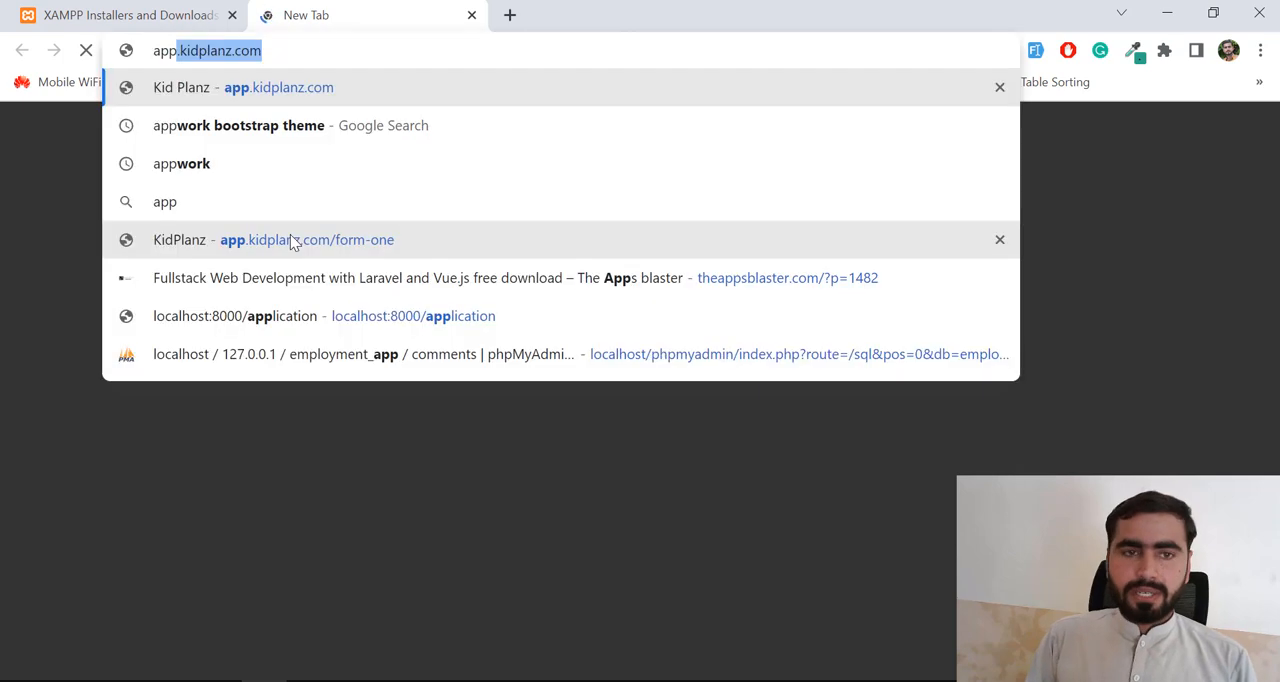
pyautogui.press('BackSpace')
pyautogui.press('BackSpace')
pyautogui.write('acs')
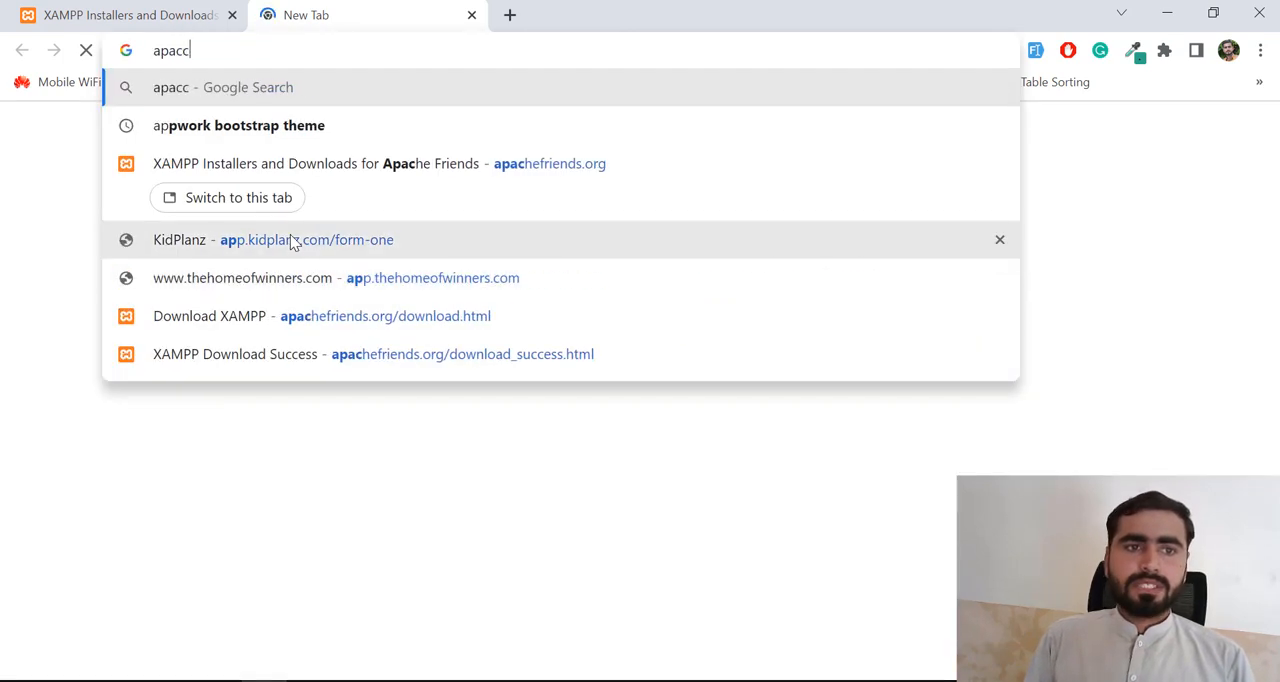
pyautogui.press('BackSpace')
pyautogui.press('BackSpace')
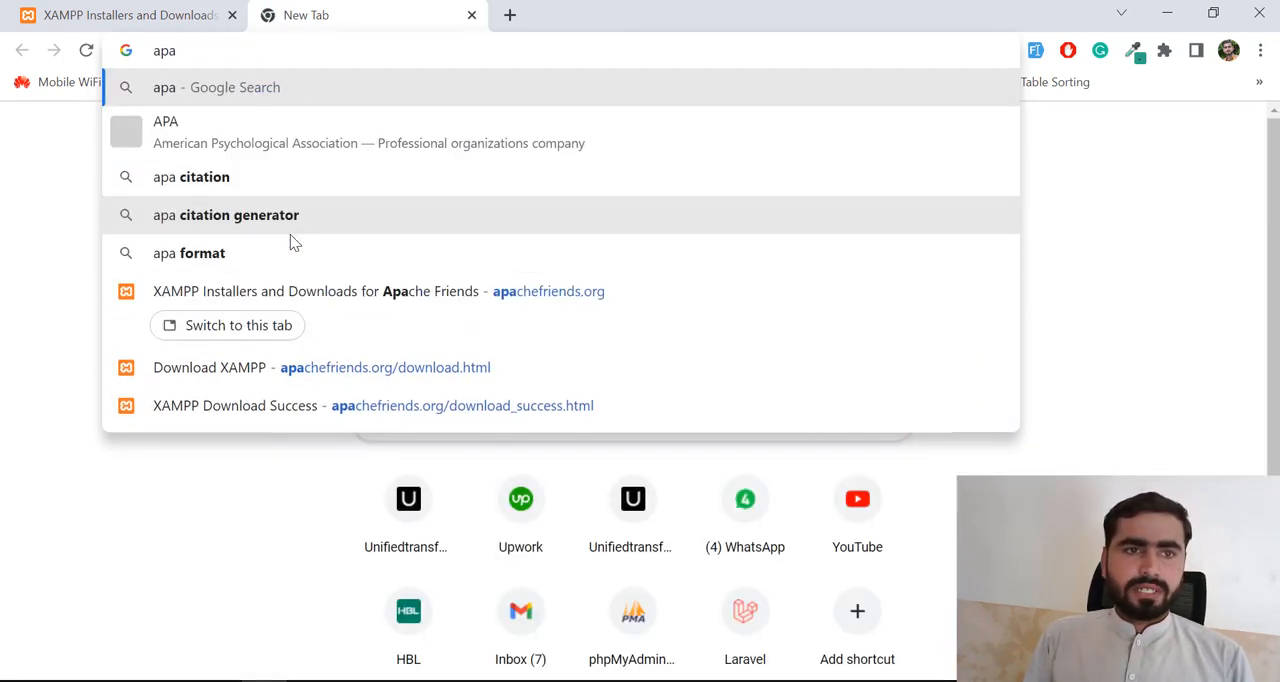
pyautogui.write('che')
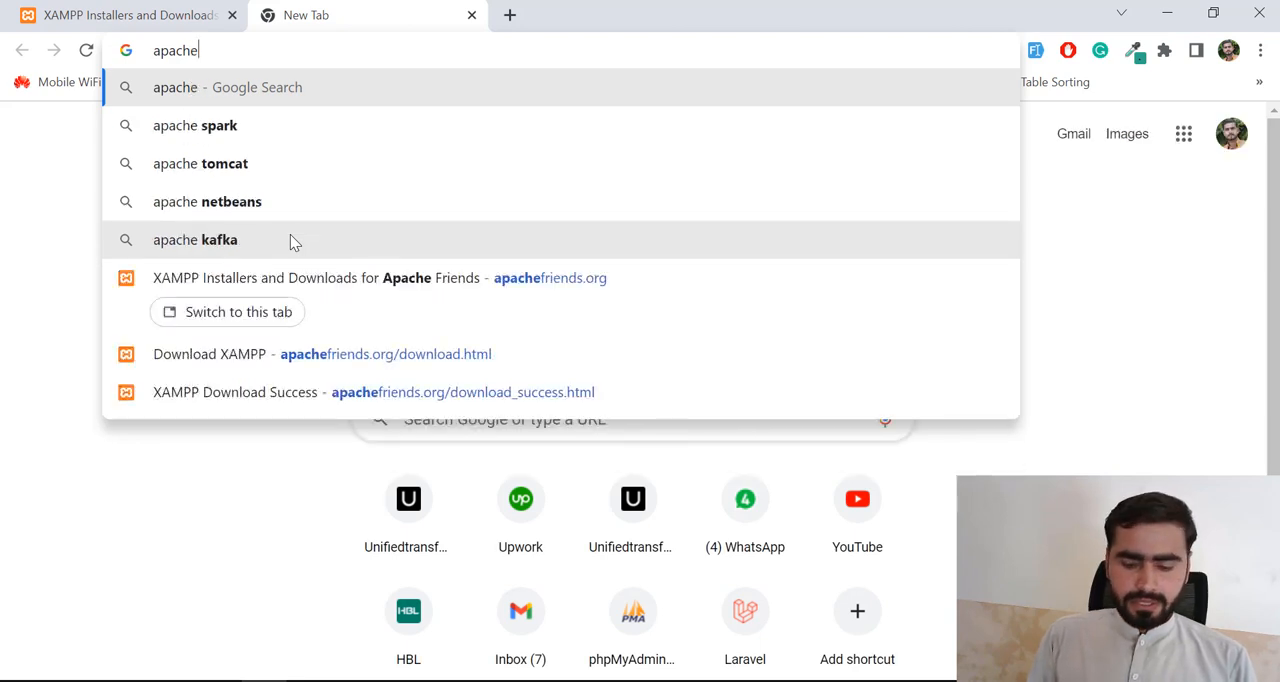
pyautogui.write('friends.cm')
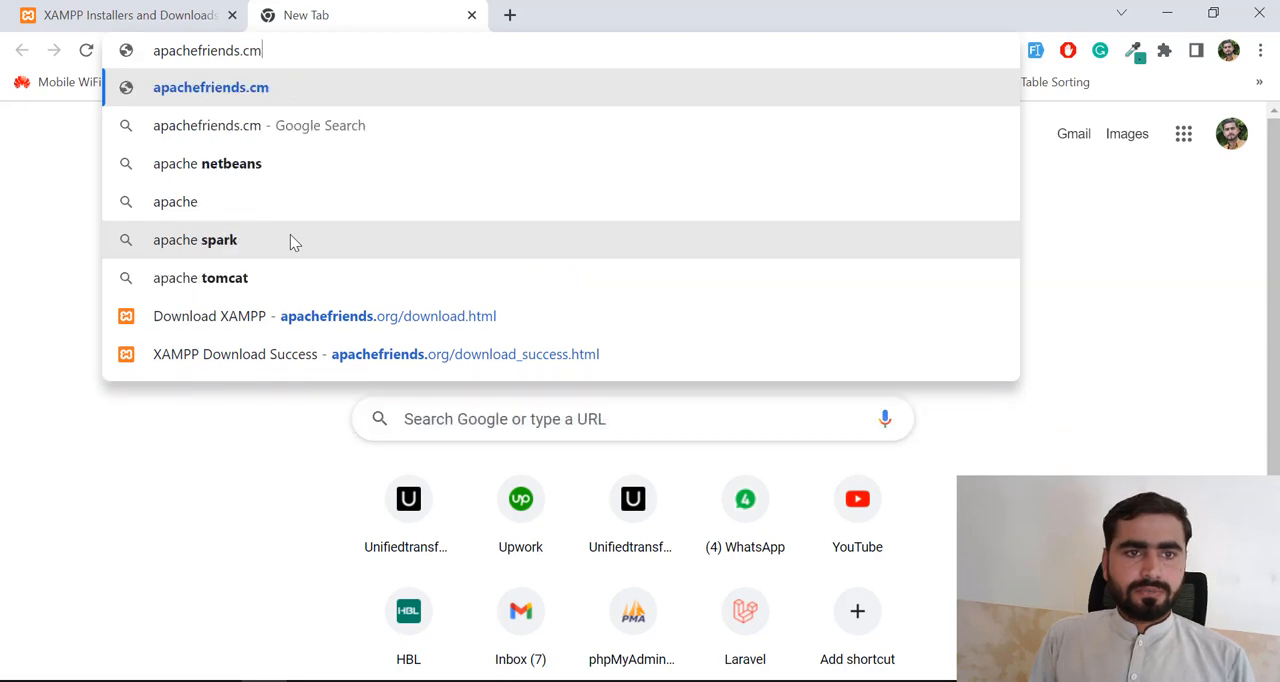
pyautogui.press('BackSpace')
pyautogui.write('o')
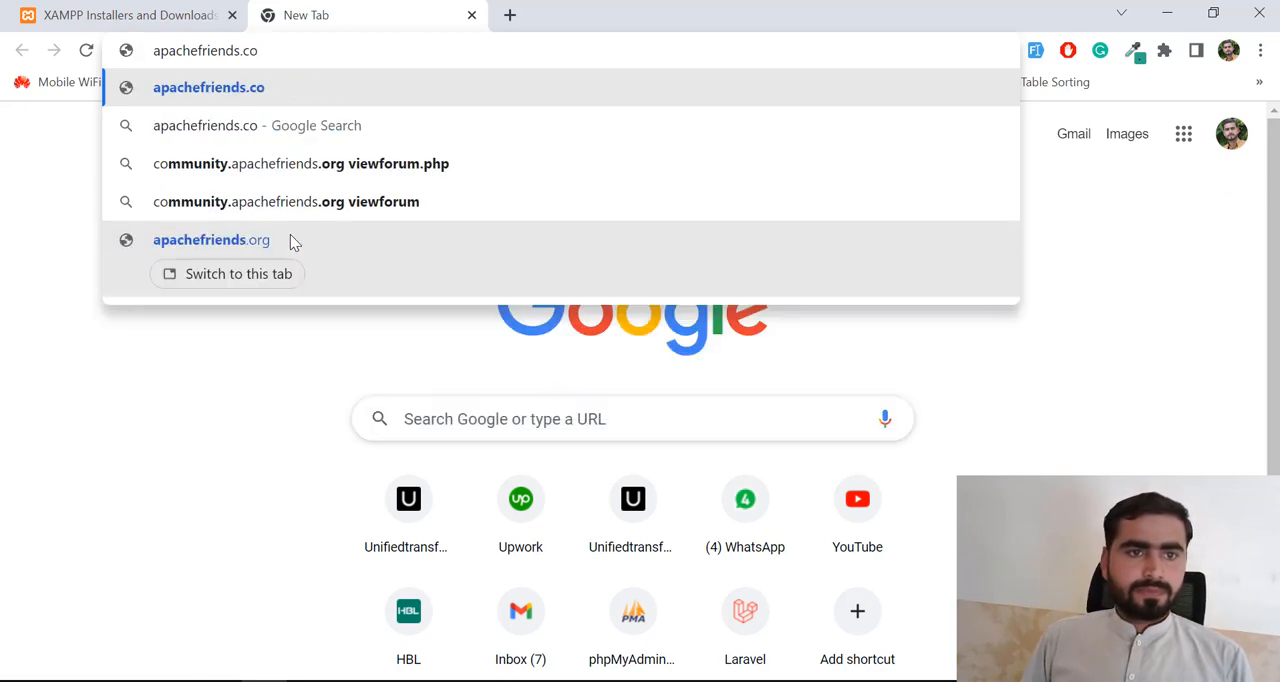
pyautogui.write('m')
pyautogui.press('BackSpace')
pyautogui.press('BackSpace')
pyautogui.press('BackSpace')
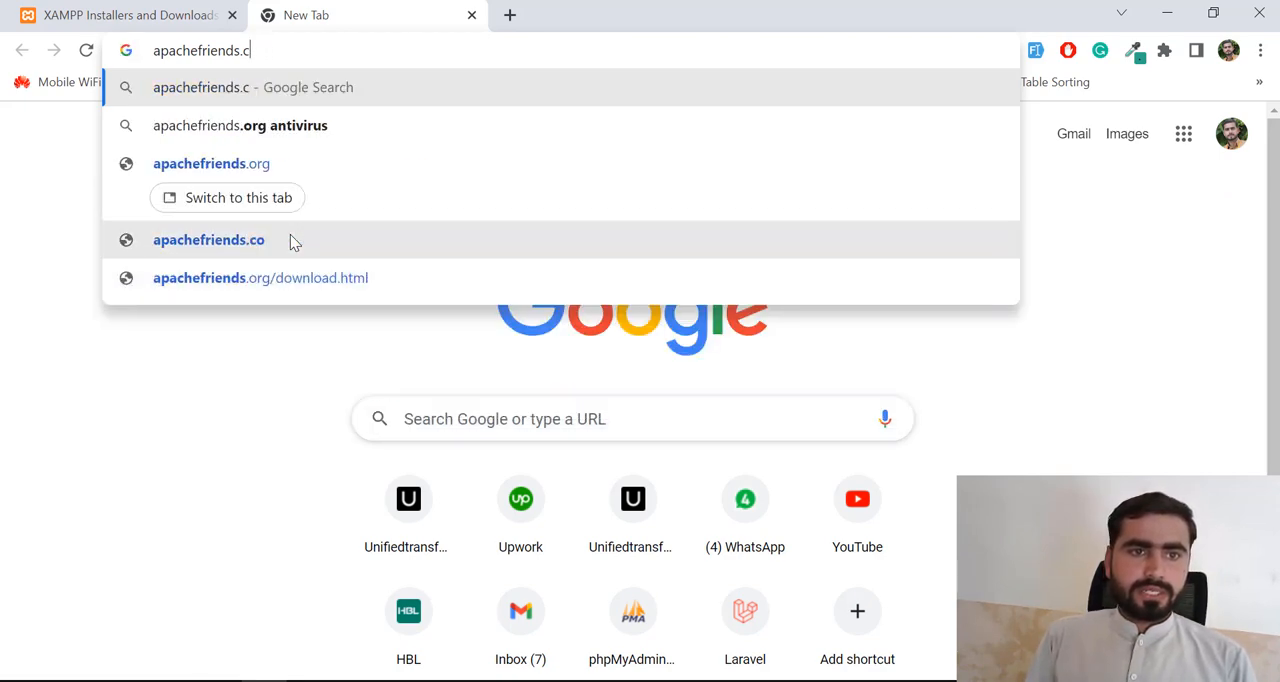
pyautogui.write('org')
pyautogui.press('Return')
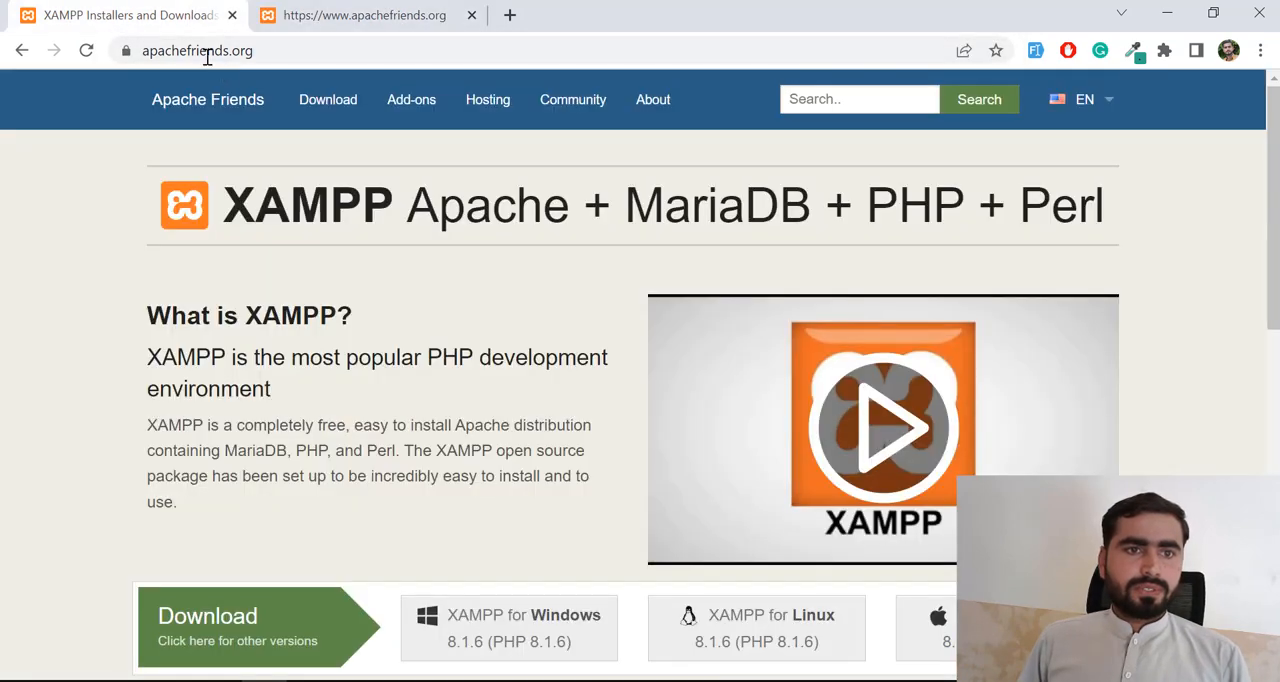
pyautogui.moveTo(188, 50); pyautogui.dragTo(281, 49)
pyautogui.press('Return')
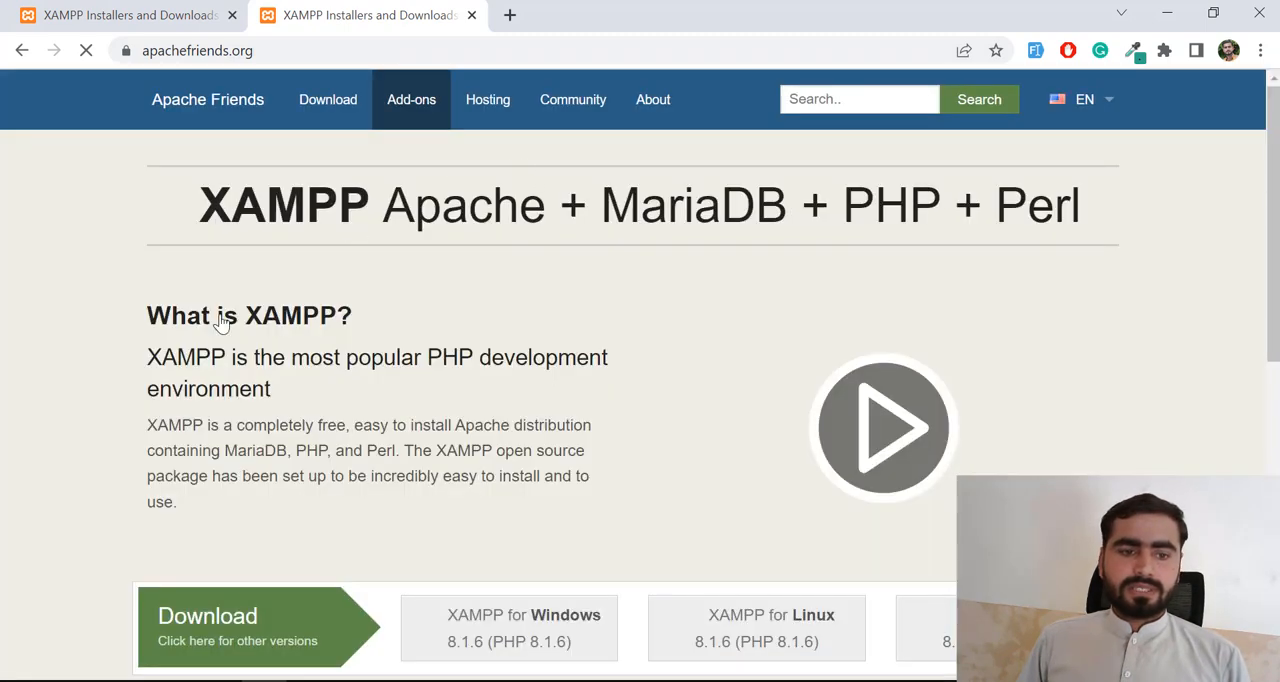
# - Examine the XAMPP description and the Windows, Linux and OS X download options on the Apache Friends home page
pyautogui.scroll(-1, 221, 340)
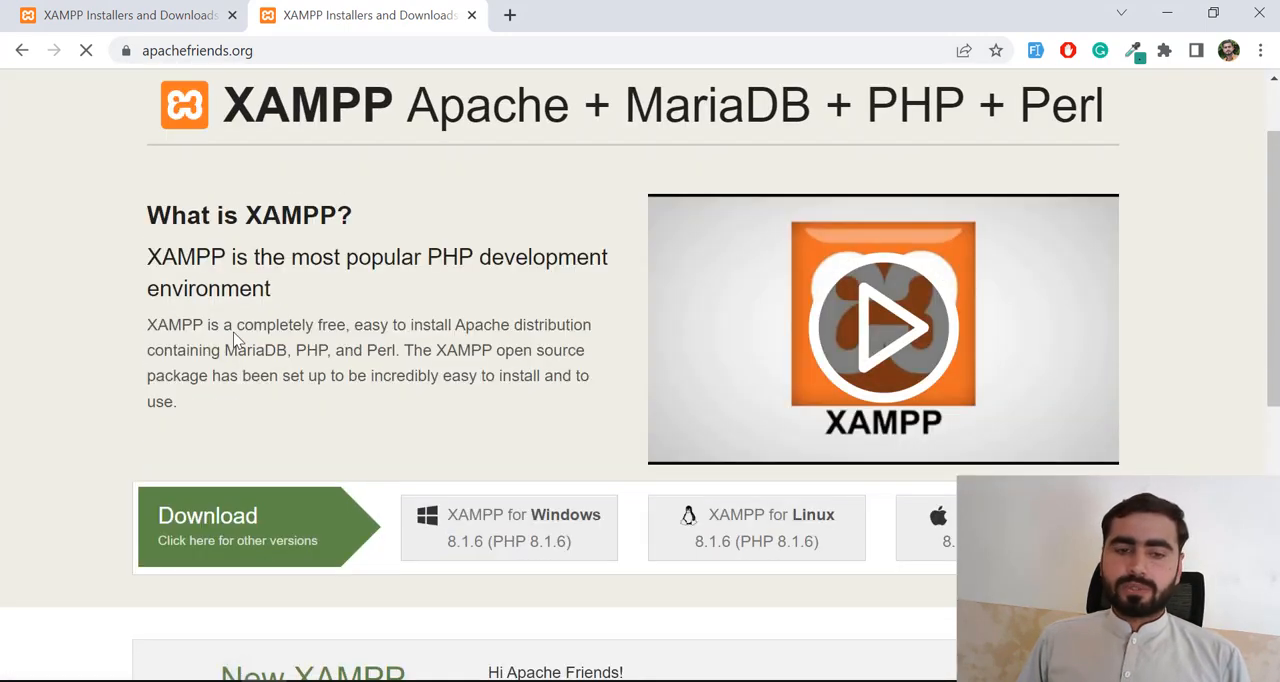
pyautogui.scroll(-1, 275, 332)
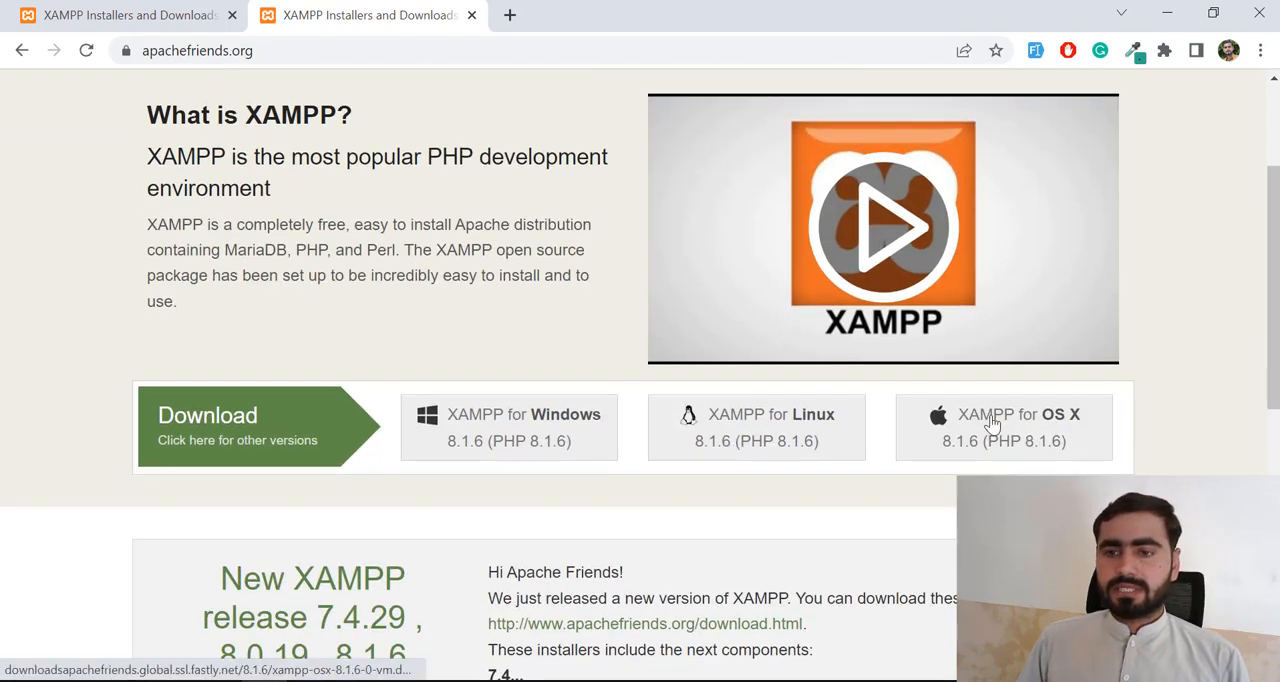
pyautogui.scroll(1, 996, 331)
pyautogui.scroll(-1, 851, 351)
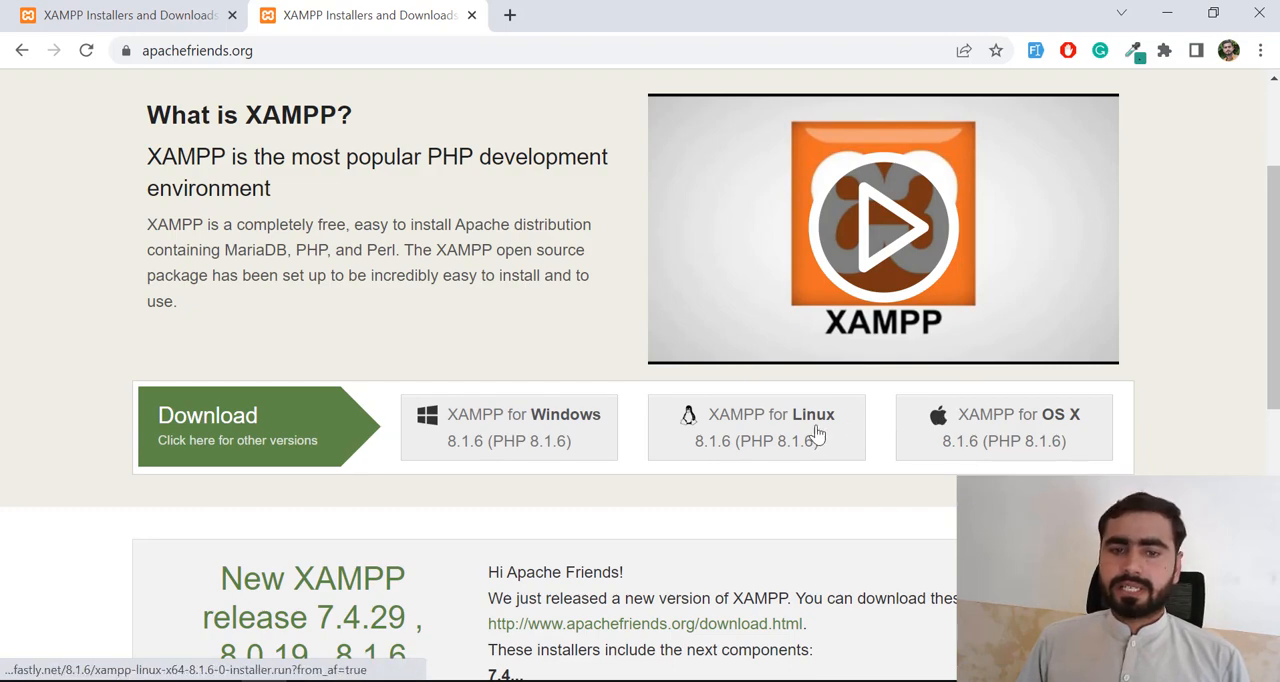
pyautogui.scroll(-2, 494, 457)
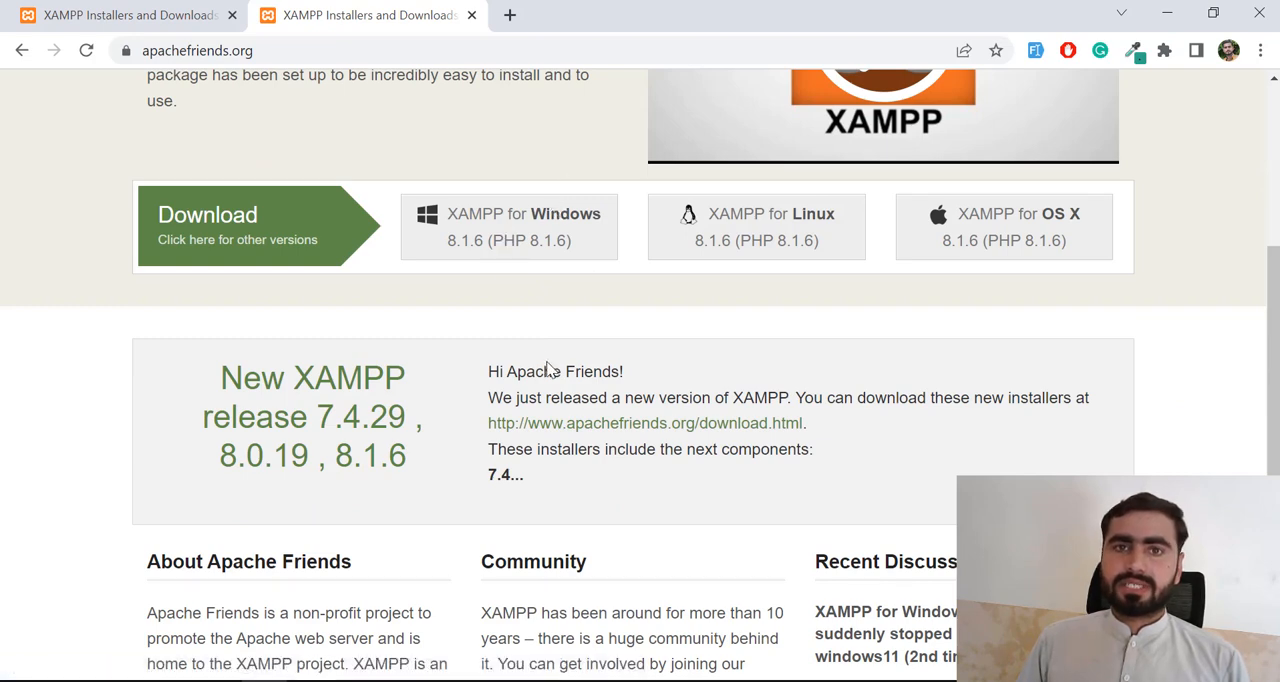
pyautogui.scroll(2, 537, 341)
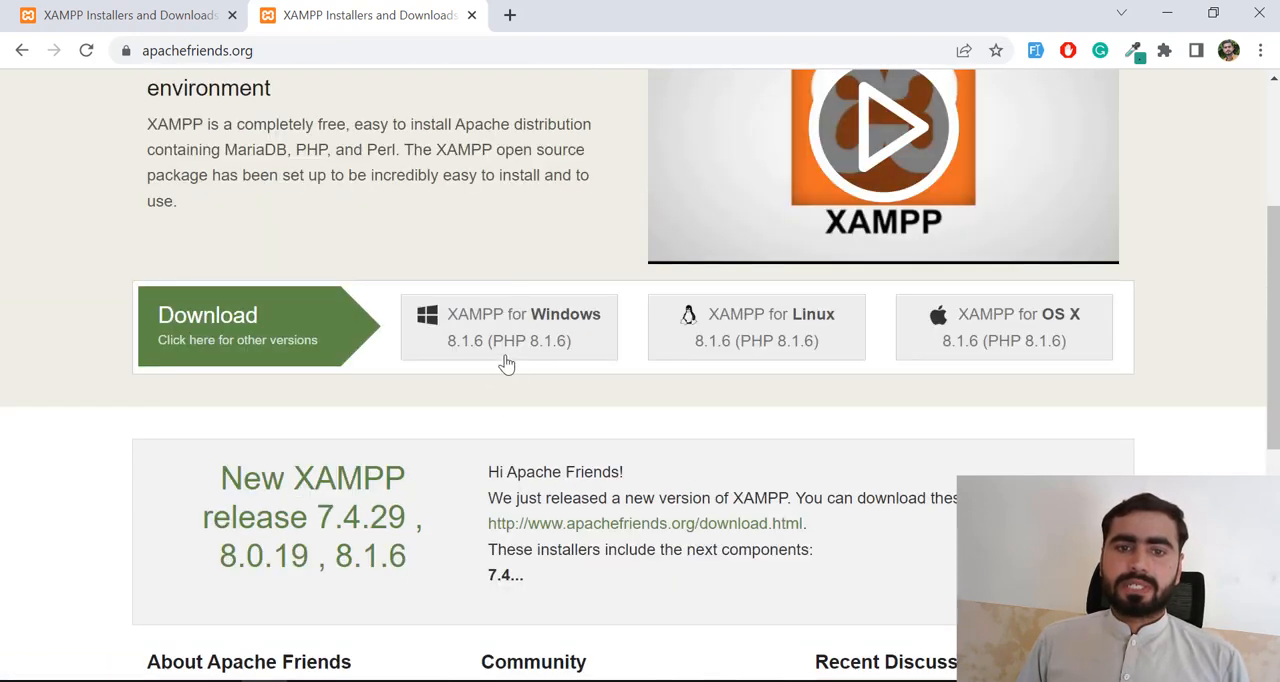
pyautogui.scroll(2, 483, 369)
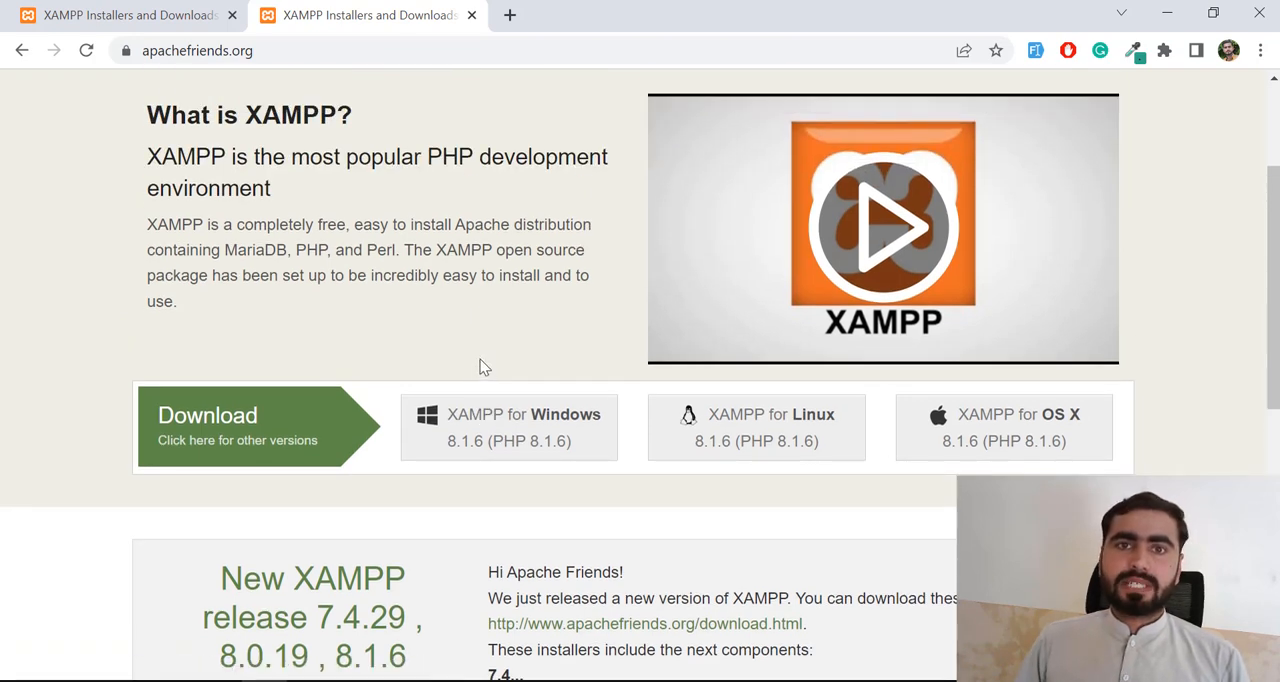
pyautogui.moveTo(162, 150); pyautogui.dragTo(306, 181)
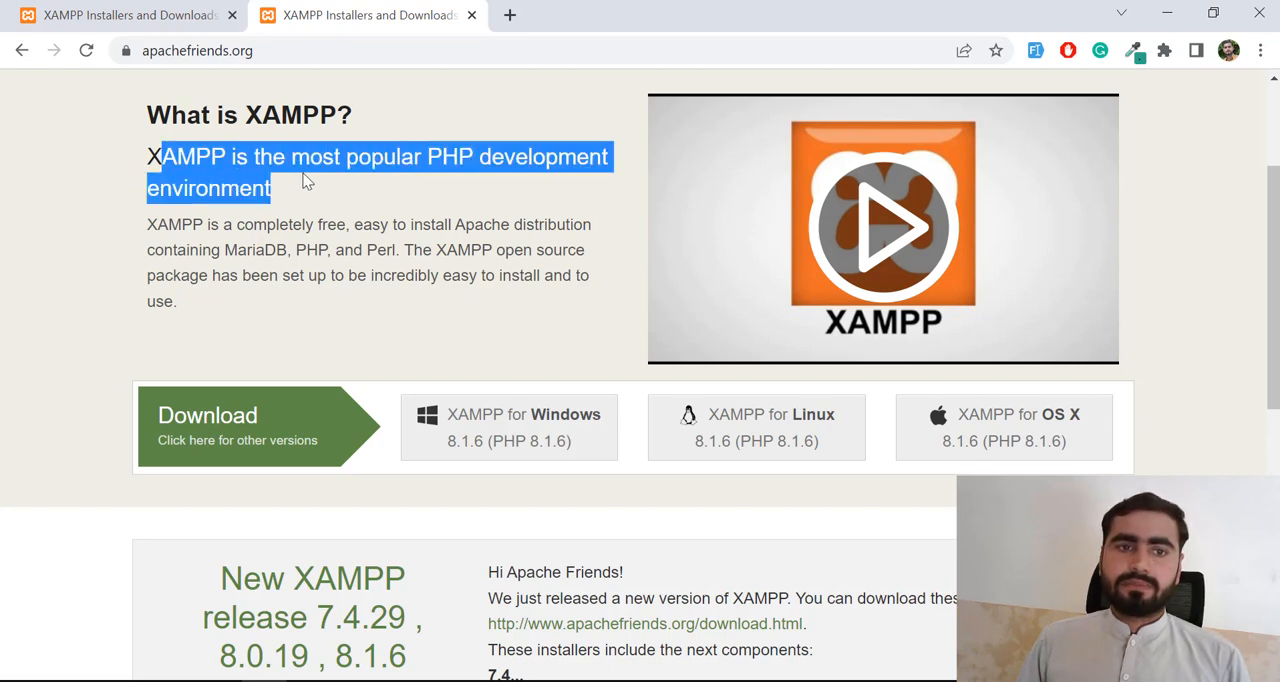
pyautogui.click(306, 181)
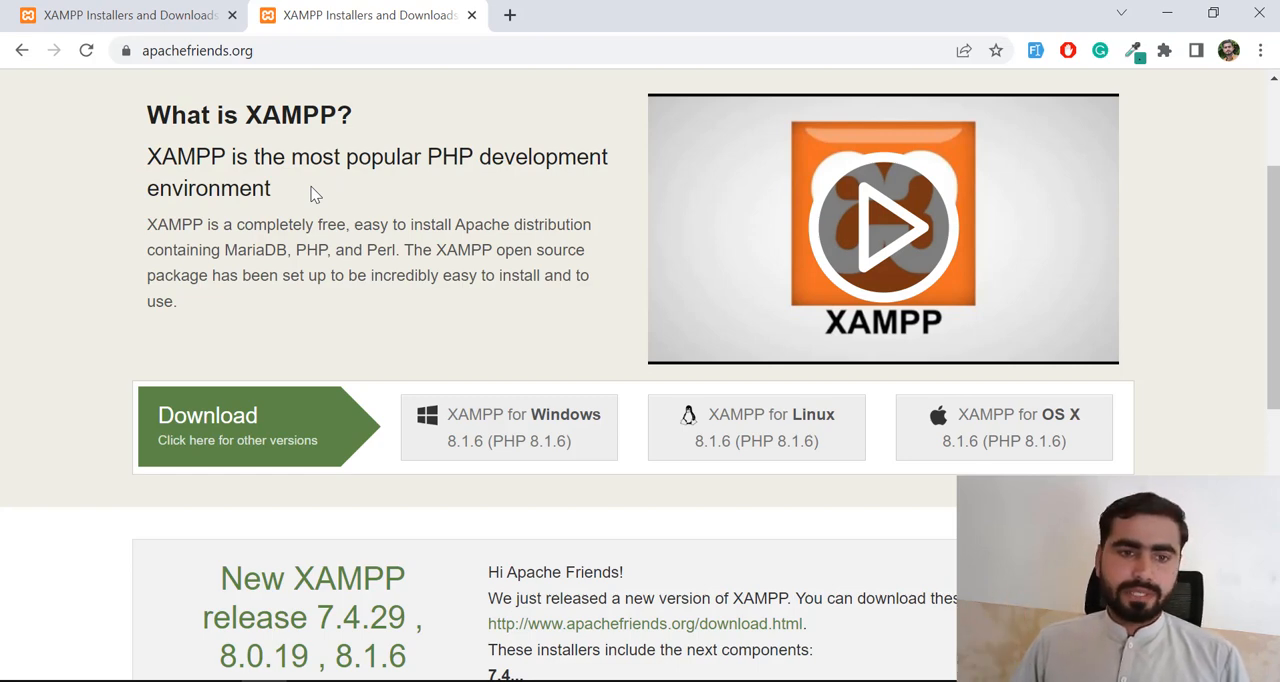
# - Start downloading the XAMPP for Windows 8.1.6 (PHP 8.1.6) installer and cancel the running download
pyautogui.click(510, 443)
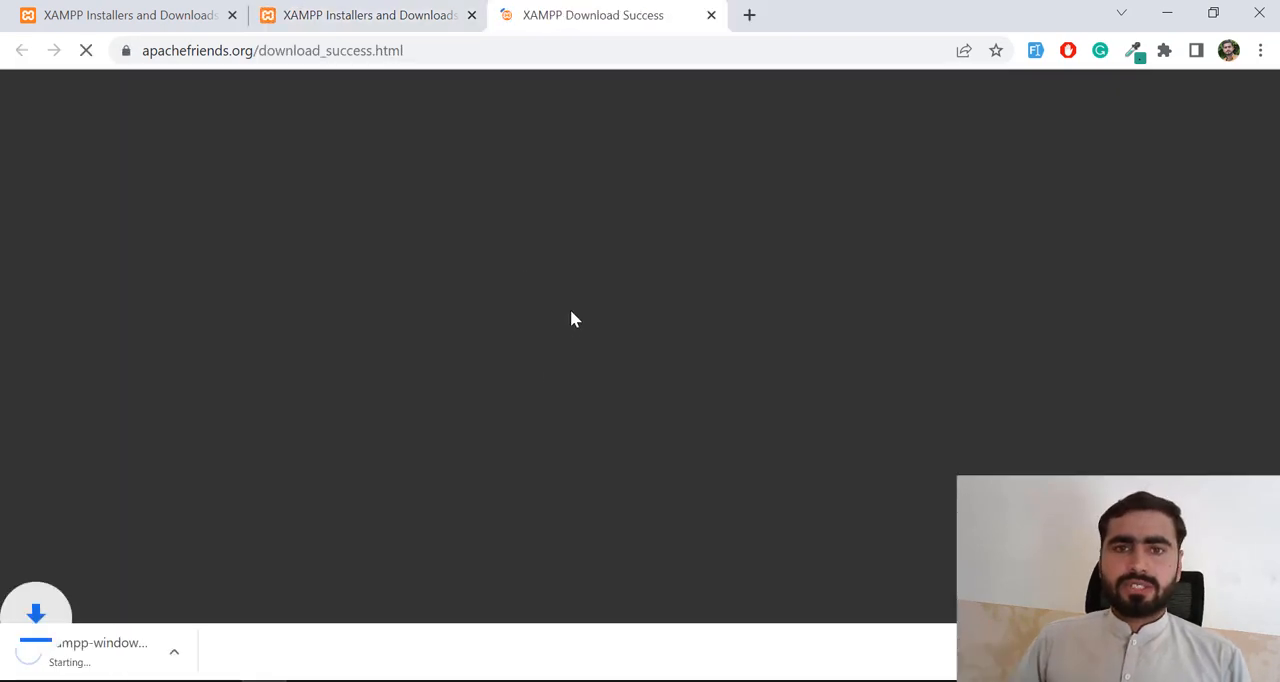
pyautogui.click(215, 655)
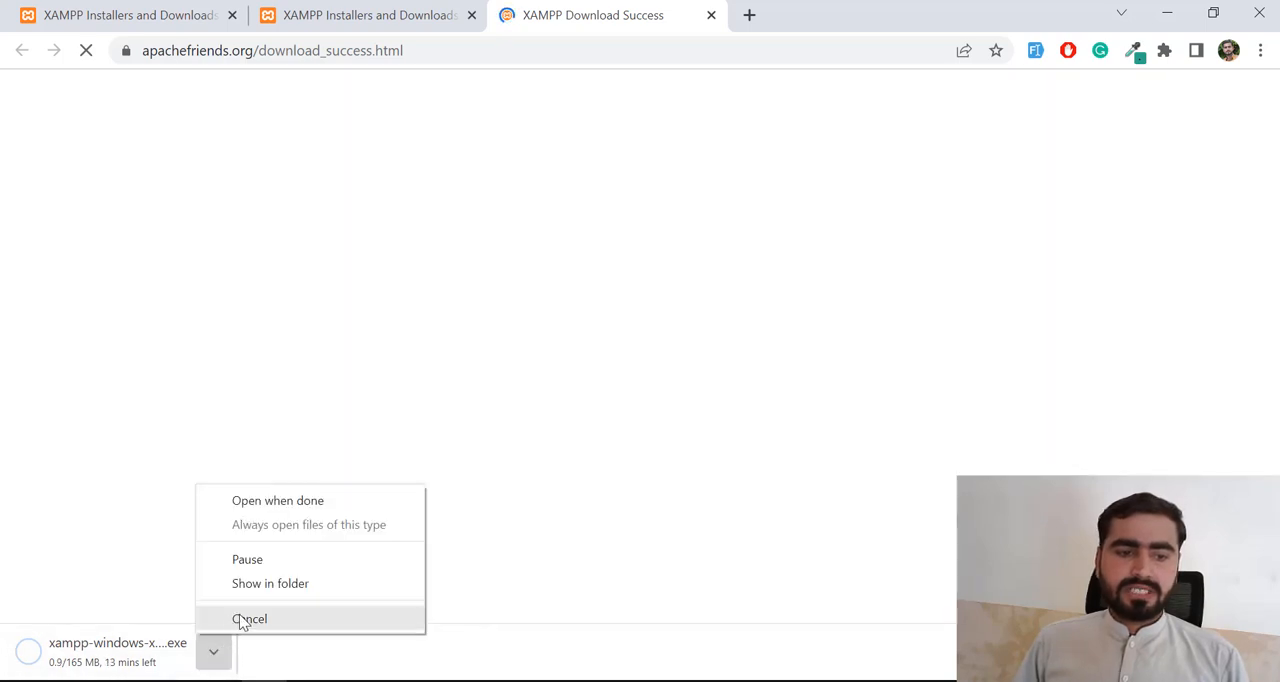
pyautogui.click(241, 620)
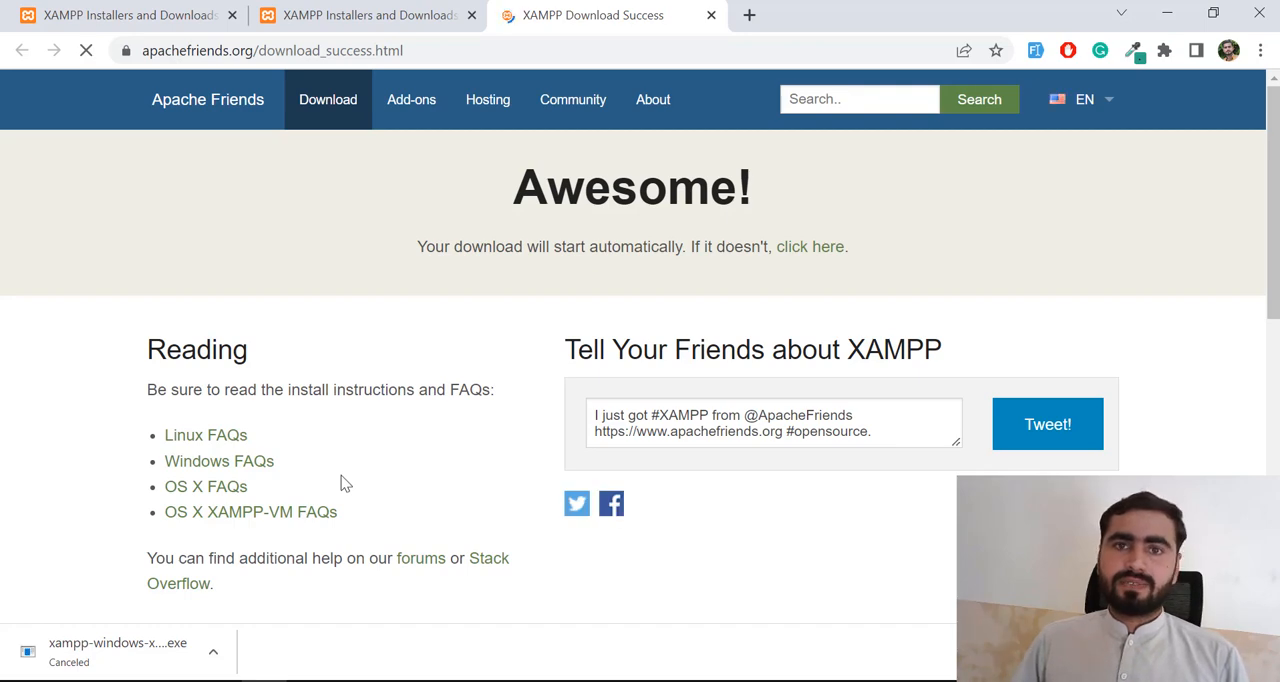
# - Switch to File Explorer and locate xampp-windows-x64-8.1.6-0-VS16-installer.exe in the Downloads folder
pyautogui.hotkey('alt', 'Tab')
pyautogui.hotkey('alt', 'Tab')
pyautogui.hotkey('alt', 'Tab')
pyautogui.hotkey('alt', 'Tab')
pyautogui.hotkey('alt', 'Tab')
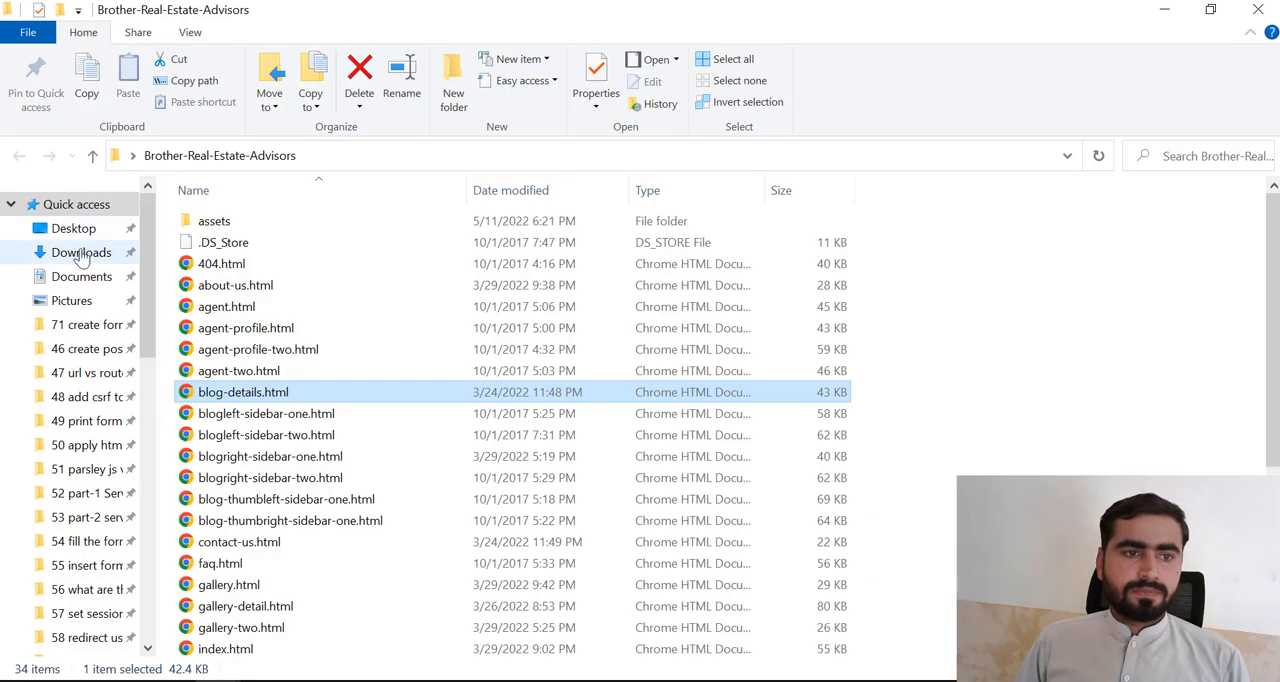
pyautogui.click(81, 252)
pyautogui.scroll(-4, 268, 325)
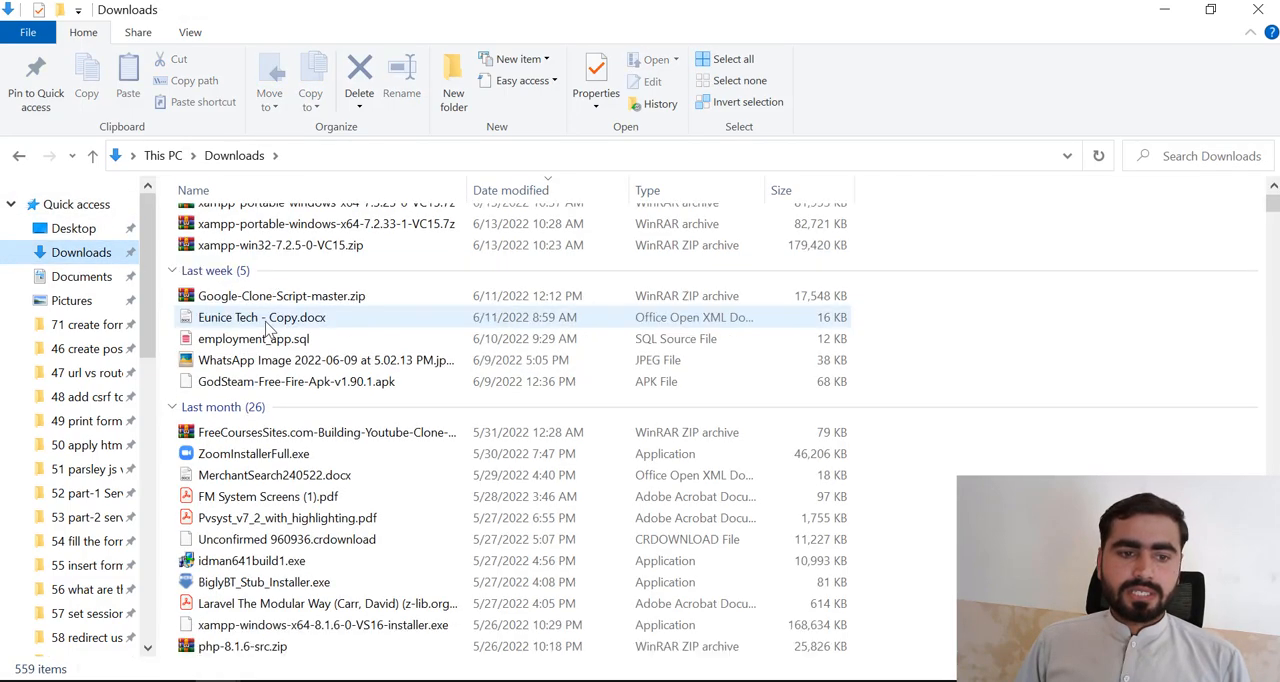
pyautogui.scroll(-3, 268, 330)
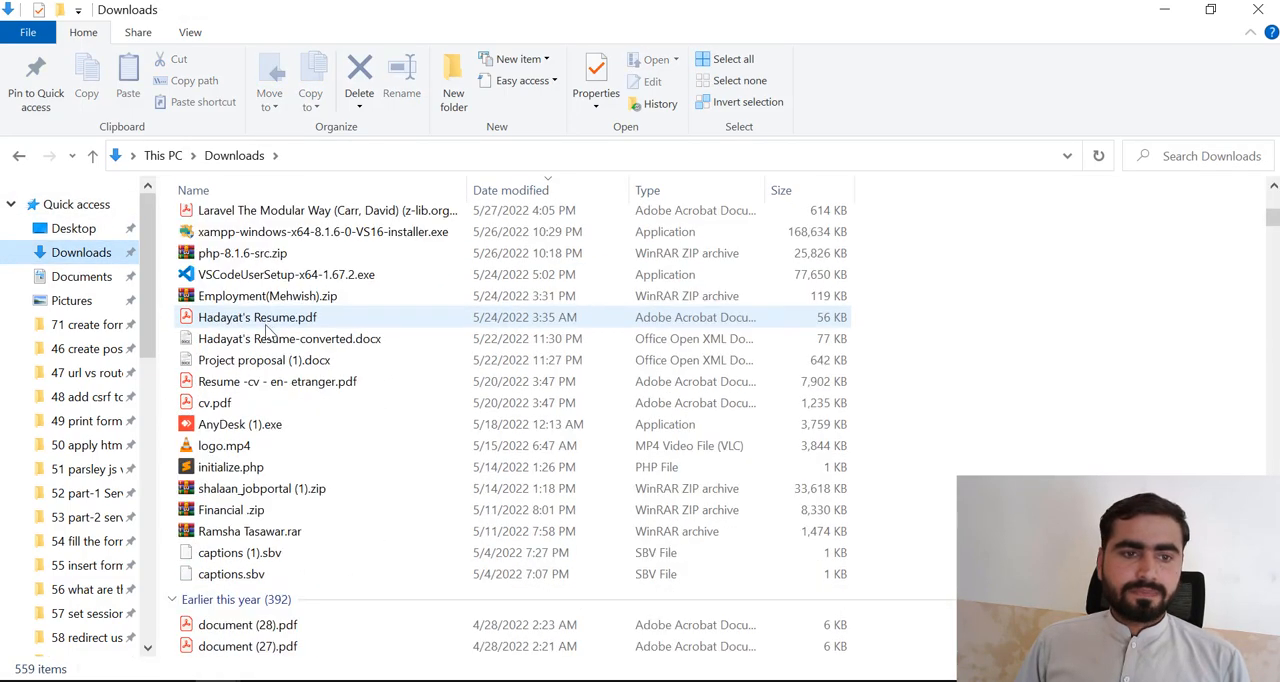
# - Run xampp-windows-x64-8.1.6-0-VS16-installer.exe, continuing past the antivirus question and the User Account Control warning
pyautogui.doubleClick(240, 232)
pyautogui.scroll(2, 250, 338)
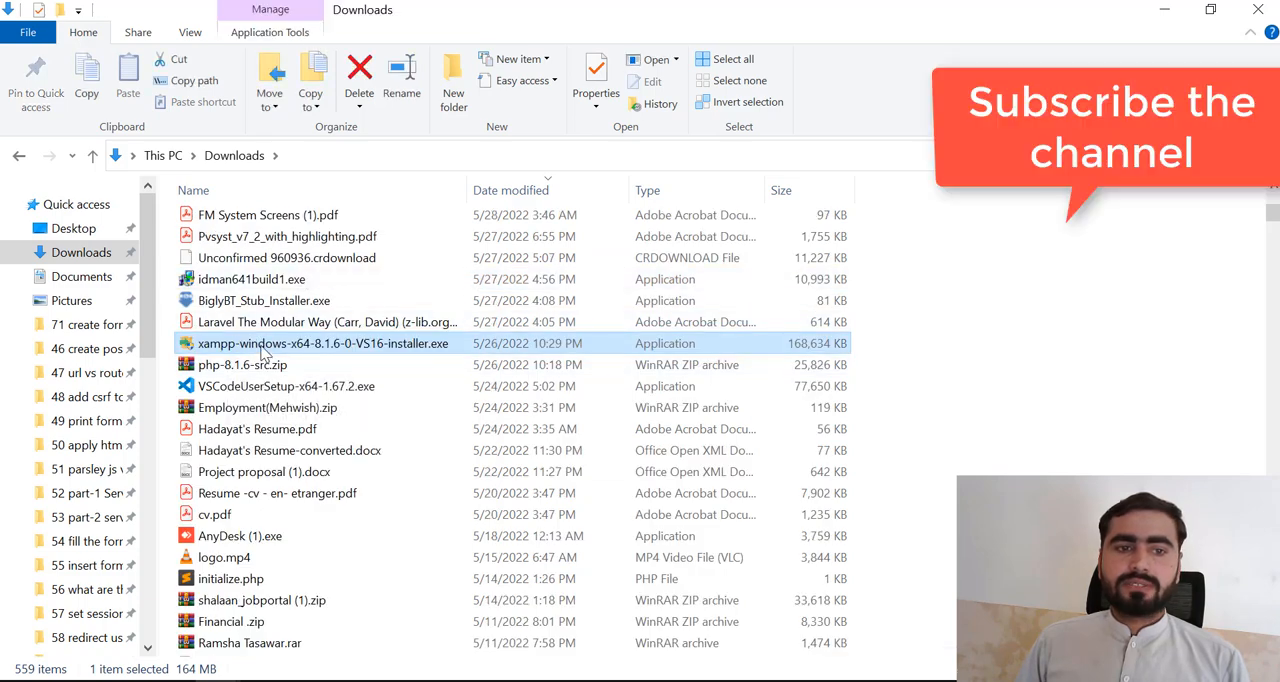
pyautogui.click(233, 345)
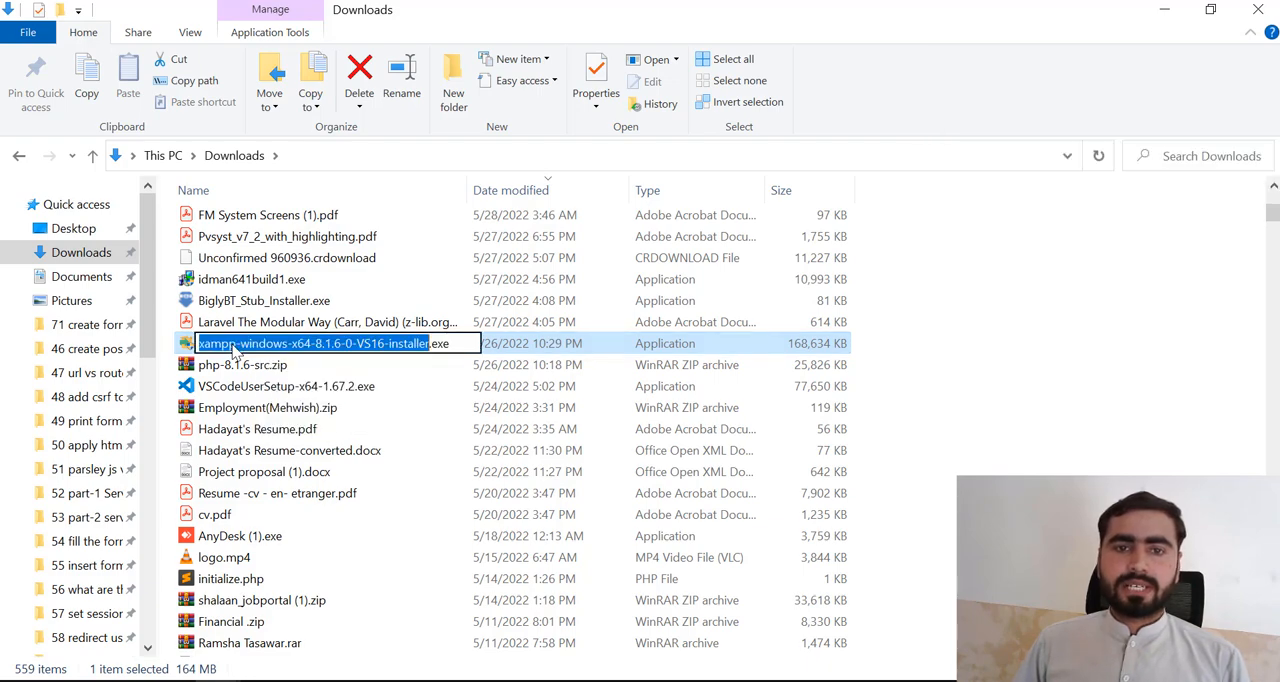
pyautogui.click(232, 345)
pyautogui.click(190, 344)
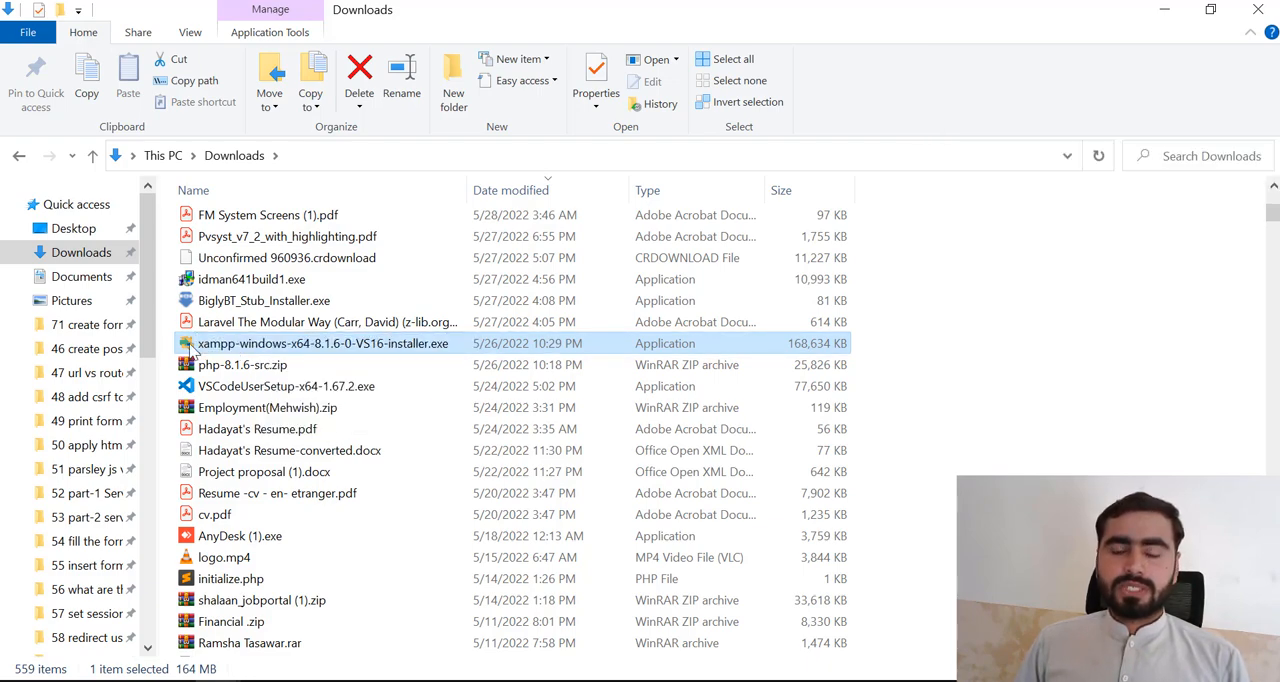
pyautogui.doubleClick(190, 346)
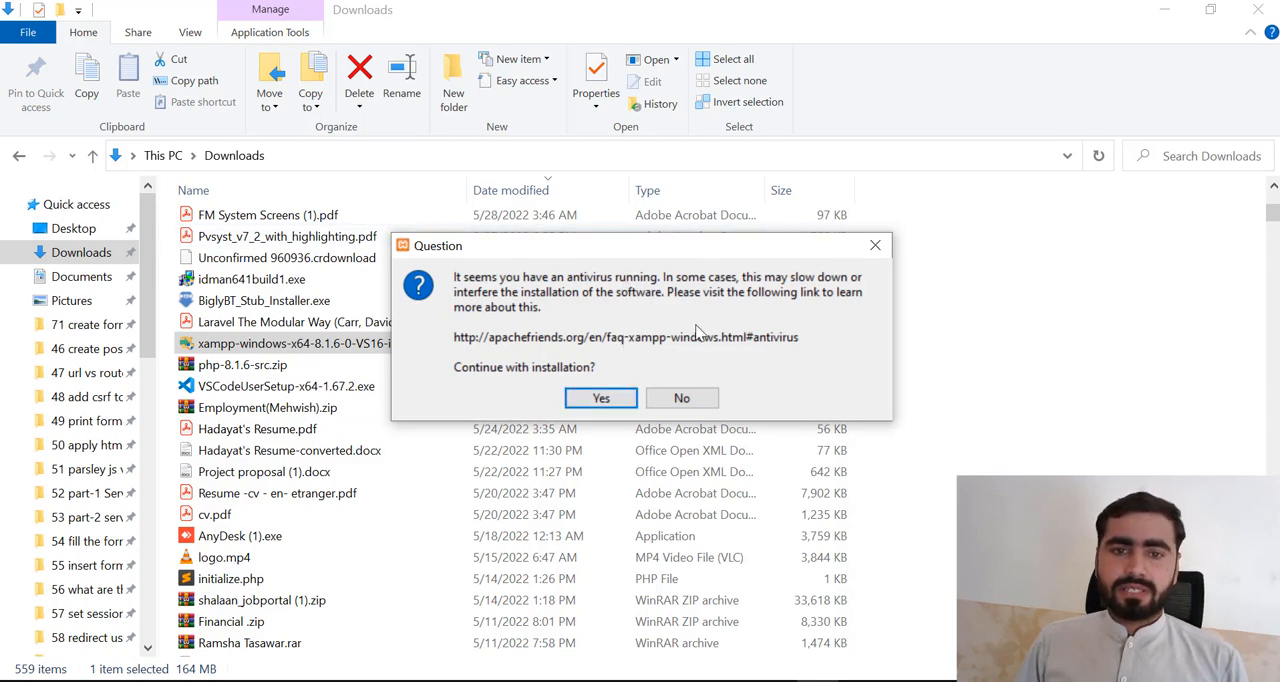
pyautogui.click(597, 399)
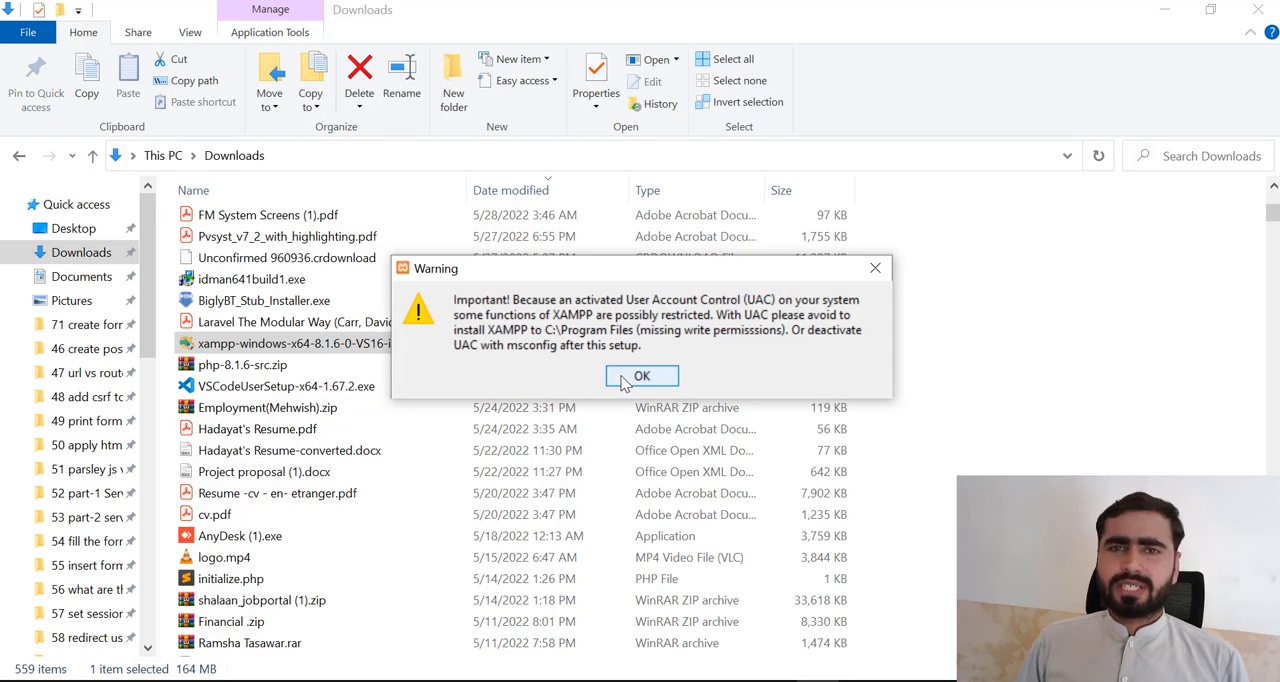
pyautogui.click(622, 380)
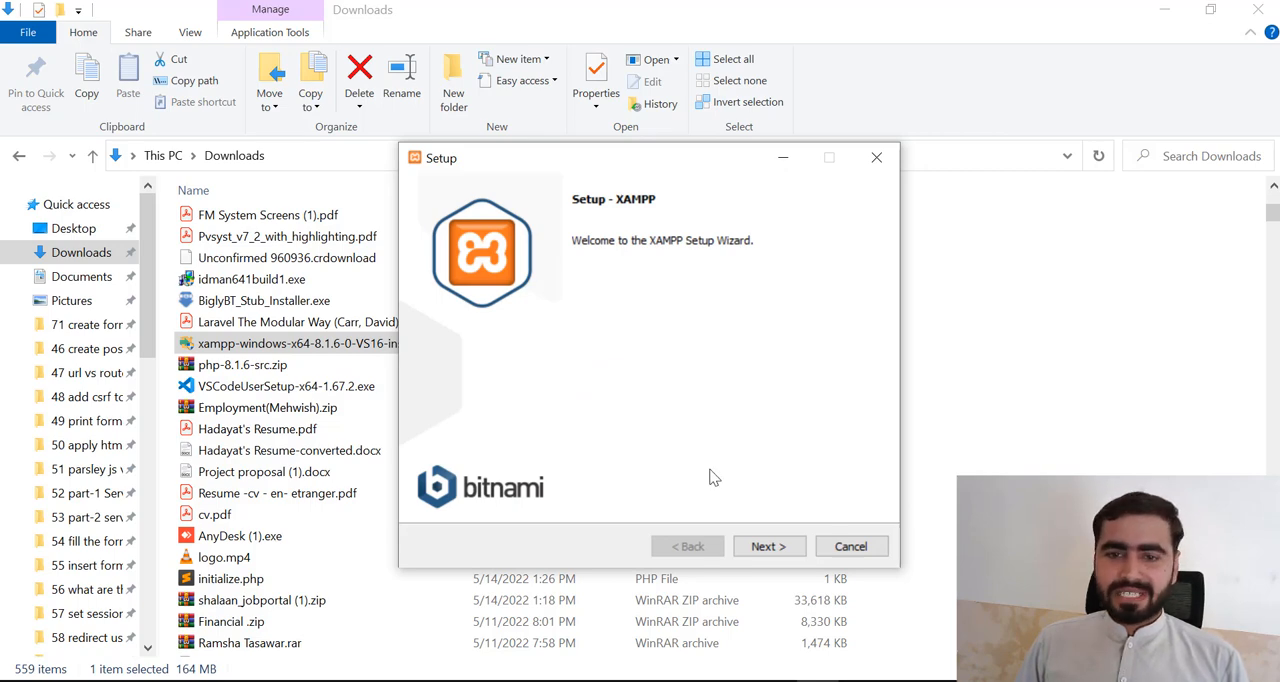
# - Keep all default XAMPP components and try to use C:\xampp as the installation folder
pyautogui.click(762, 546)
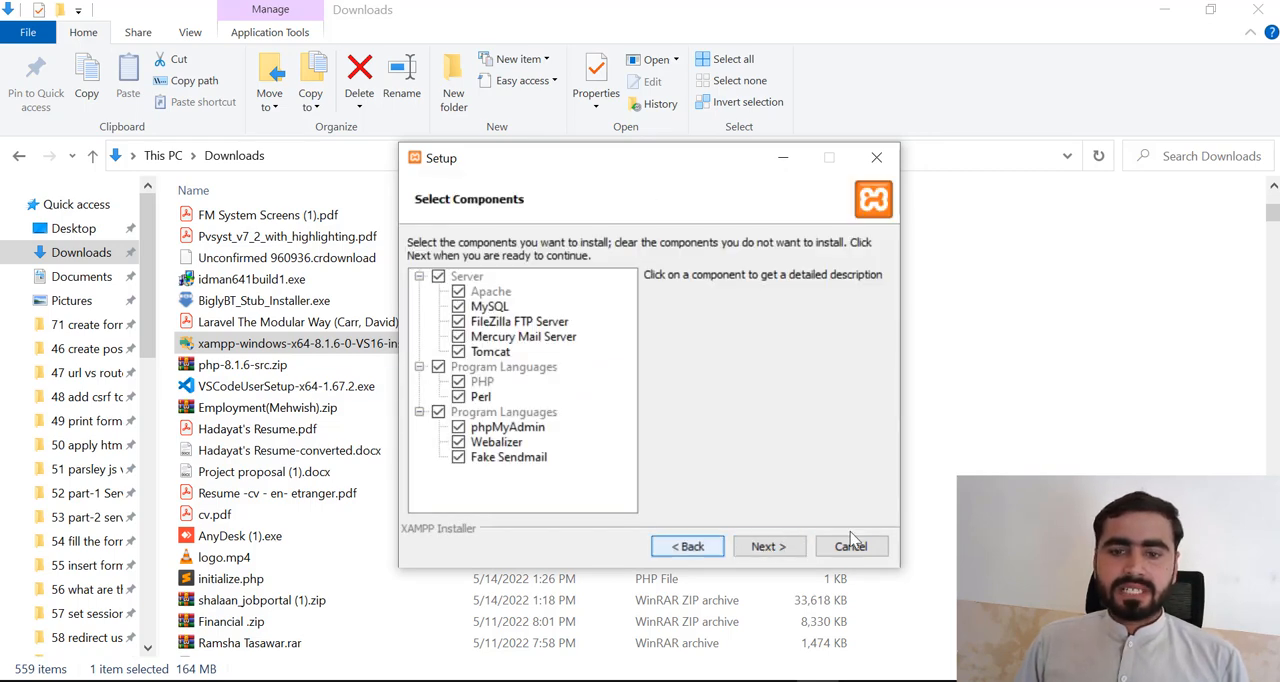
pyautogui.click(777, 549)
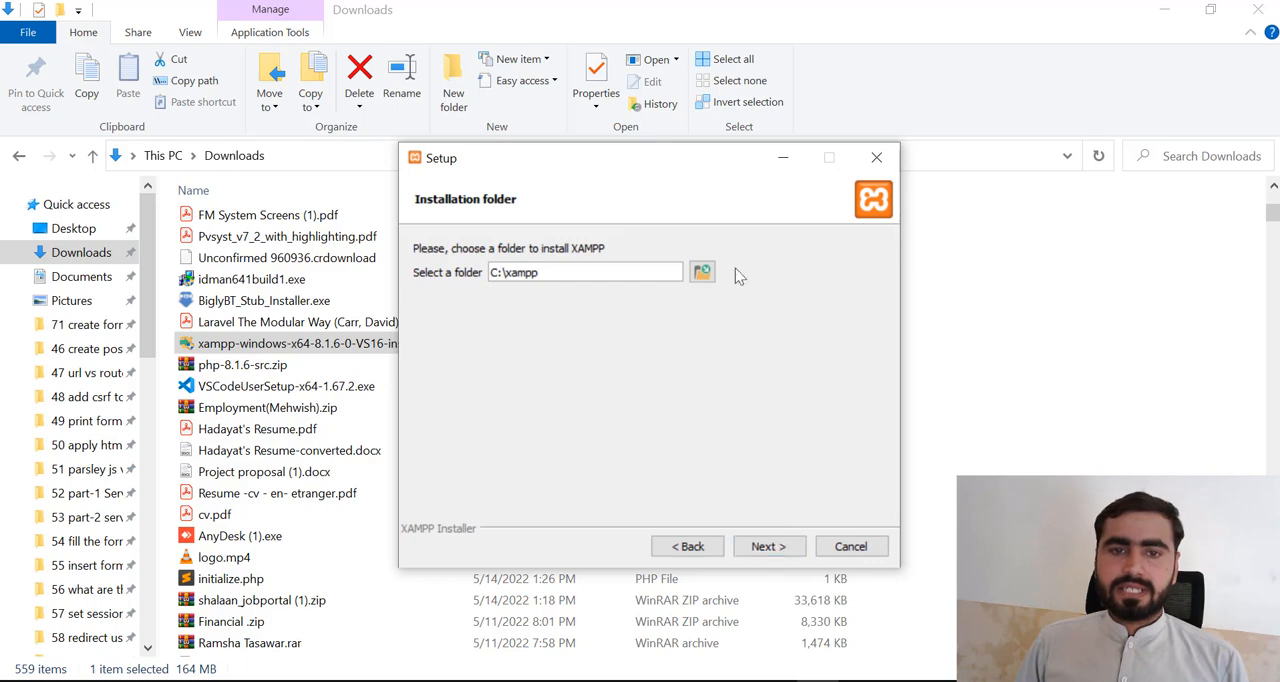
pyautogui.moveTo(498, 274); pyautogui.dragTo(574, 276)
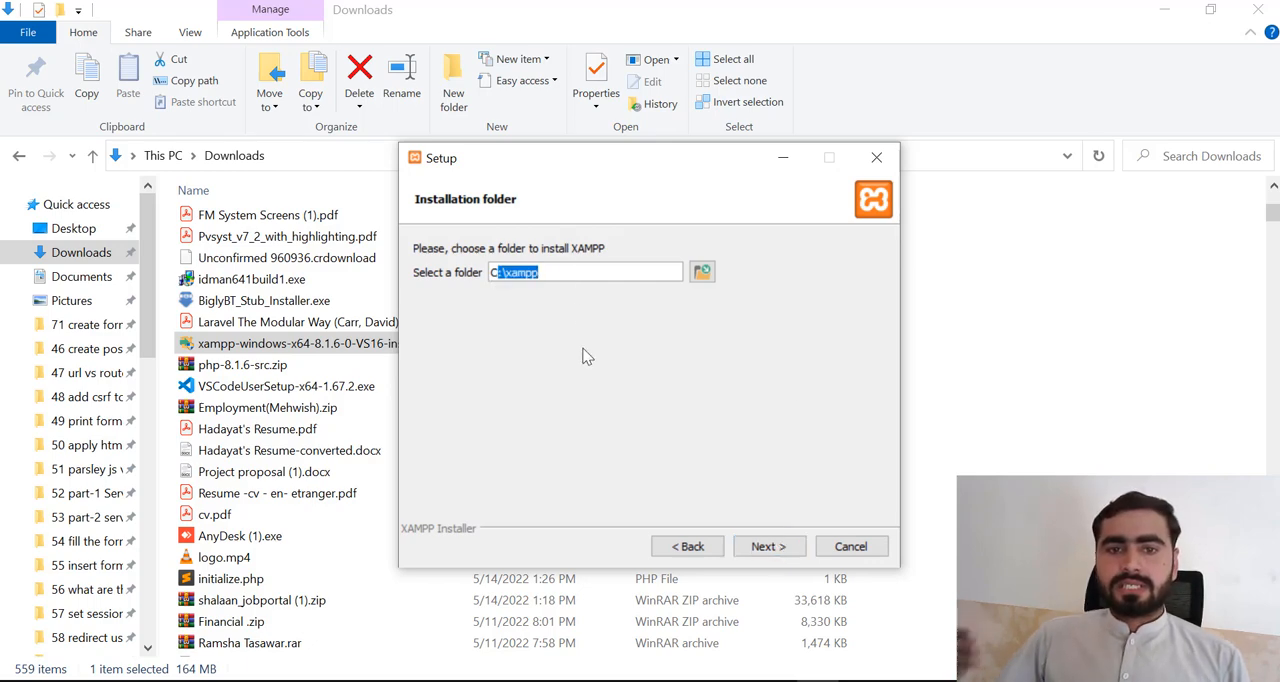
pyautogui.click(764, 547)
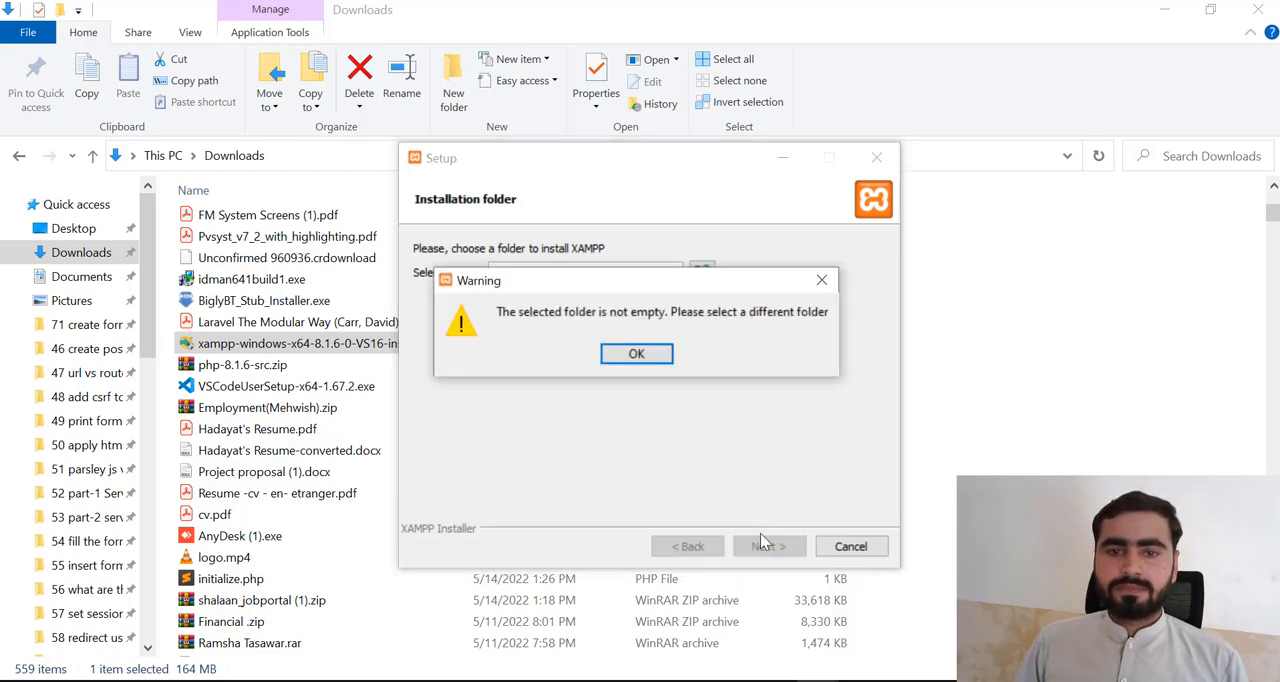
pyautogui.click(637, 353)
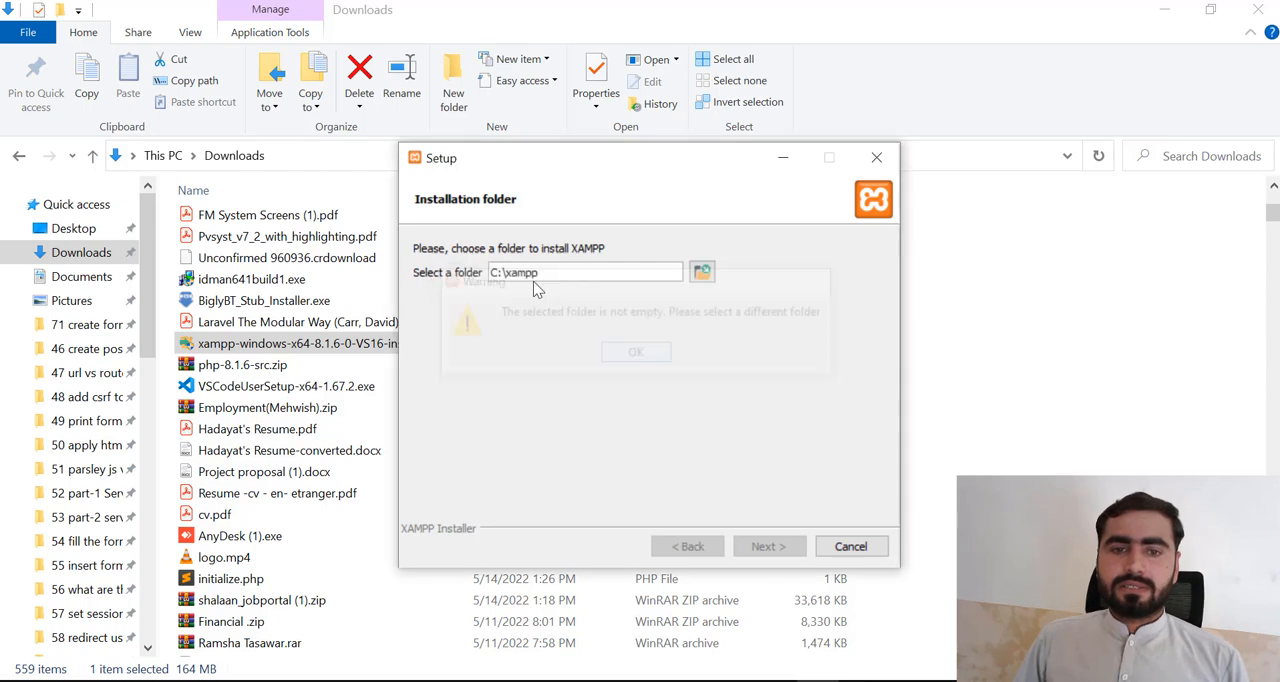
pyautogui.doubleClick(525, 272)
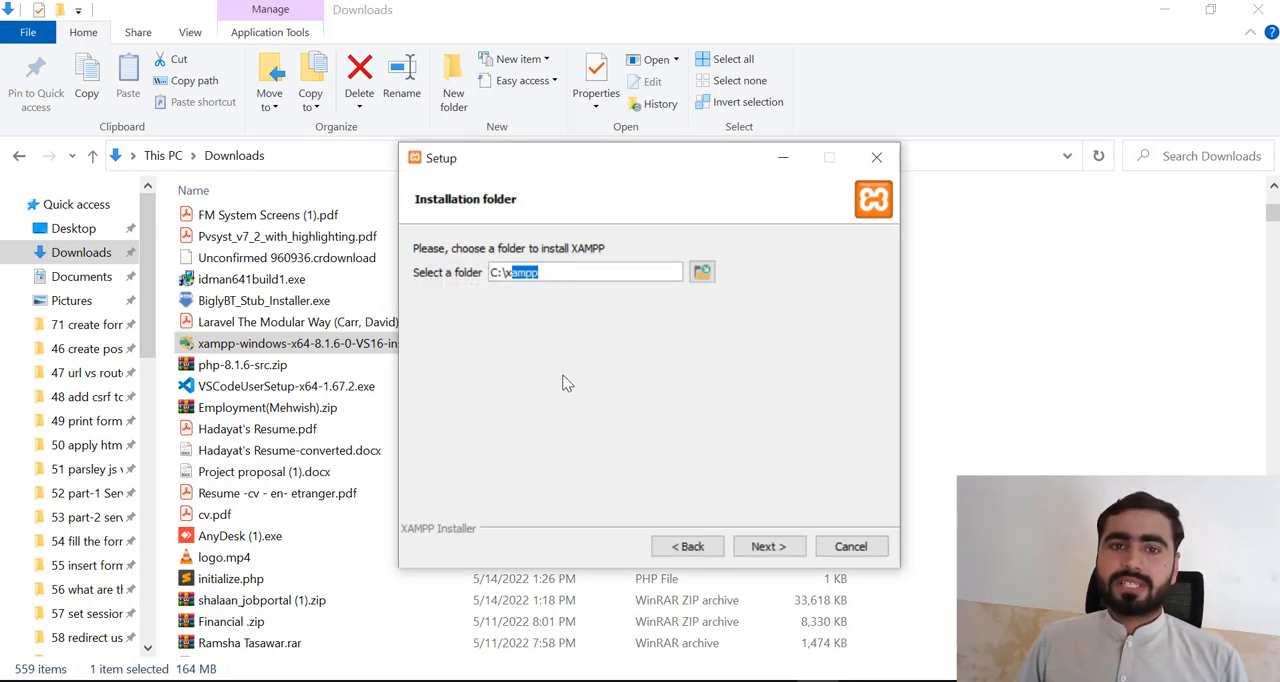
# - Try to delete the existing xampp folder from Local Disk (C:), moving the progress and Setup windows apart
pyautogui.click(60, 325)
pyautogui.scroll(-5, 75, 380)
pyautogui.scroll(-4, 78, 404)
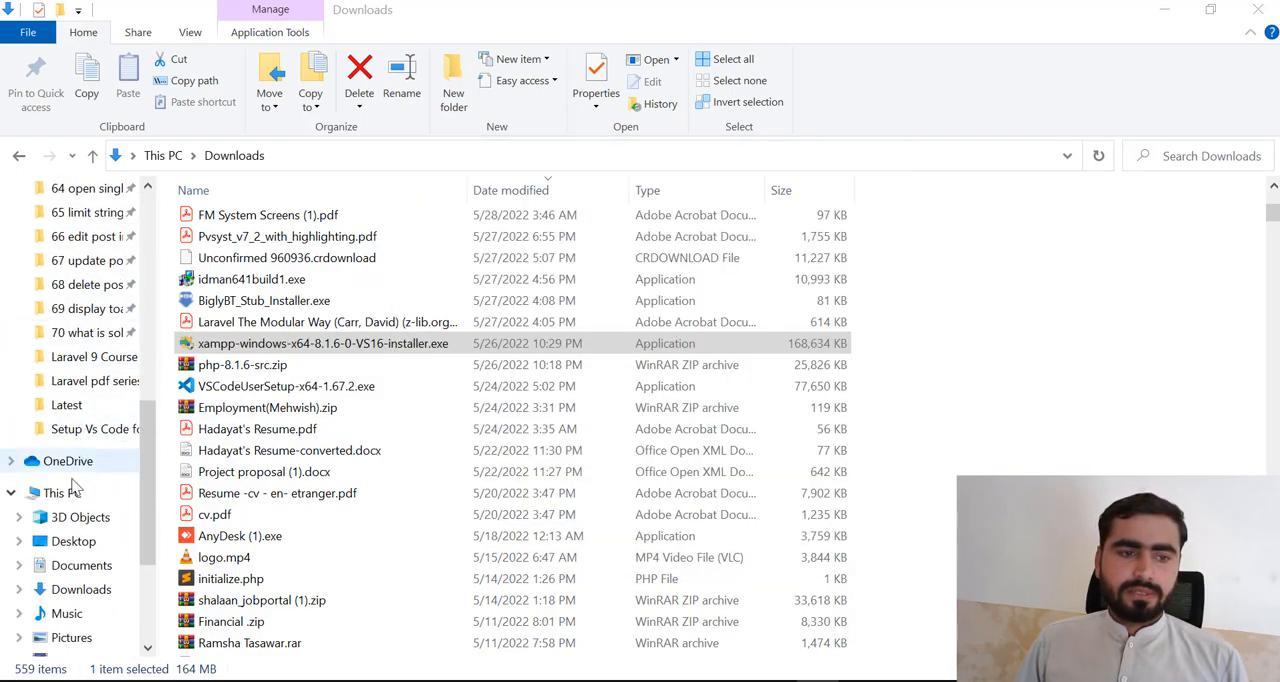
pyautogui.click(62, 493)
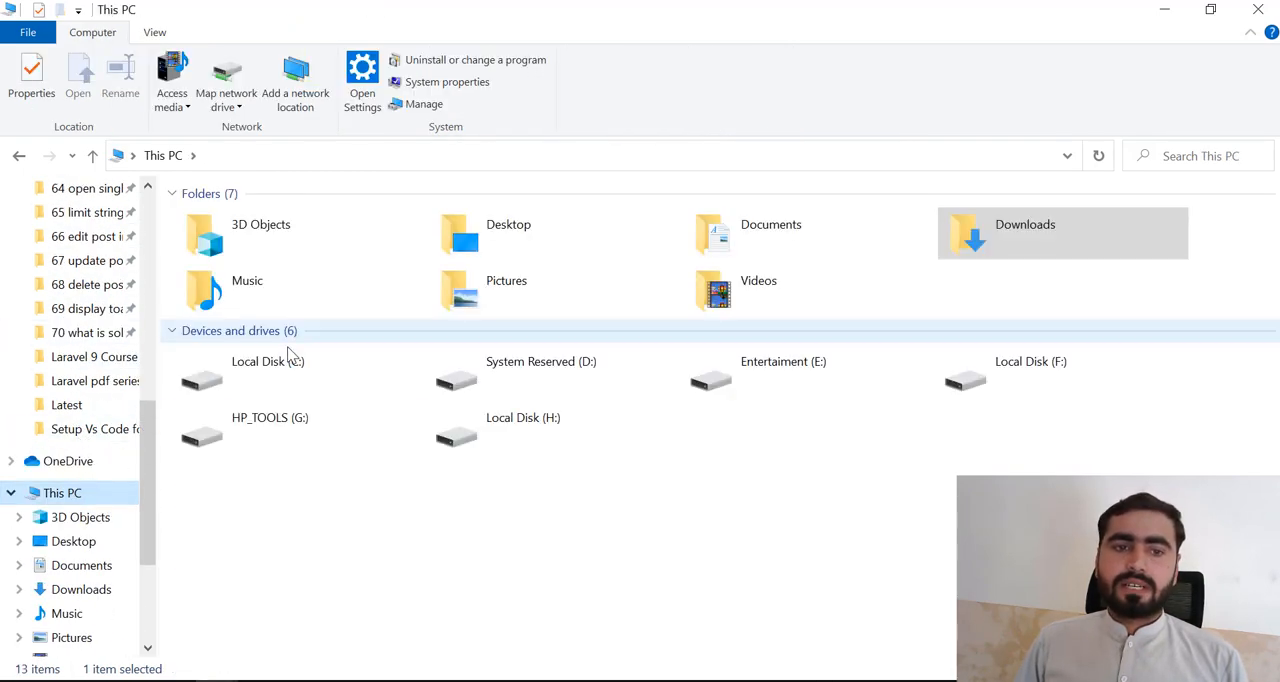
pyautogui.click(293, 368)
pyautogui.doubleClick(295, 370)
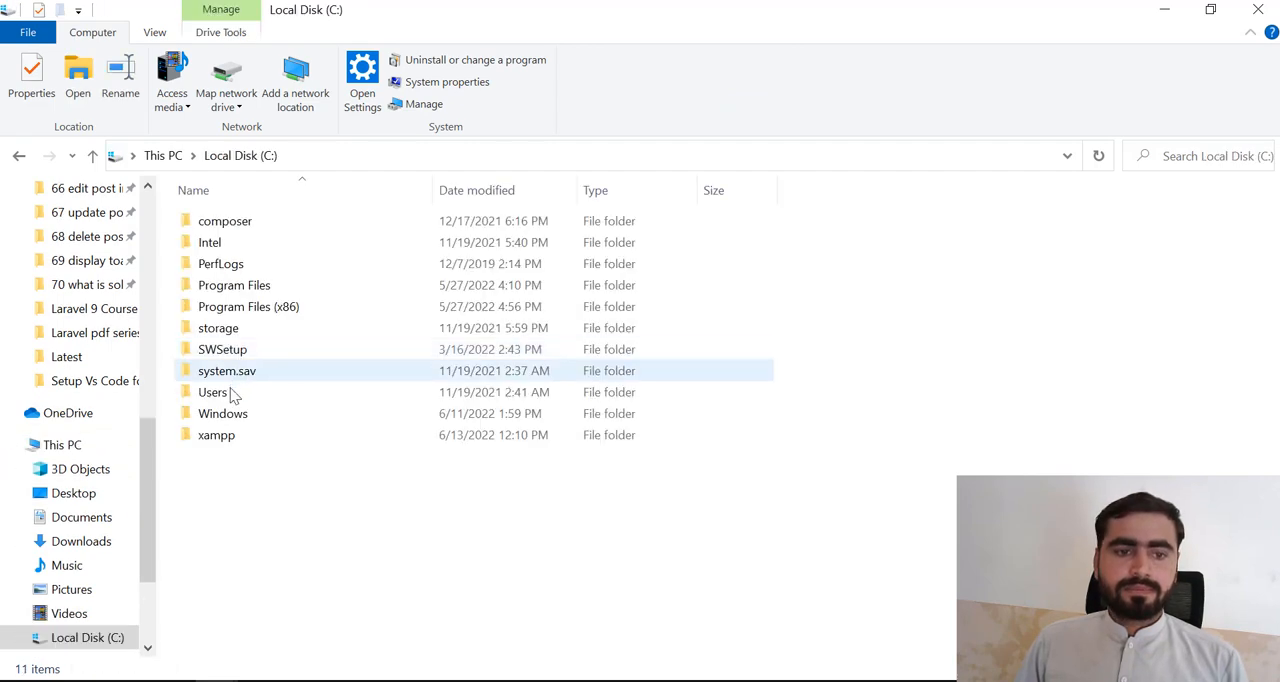
pyautogui.click(213, 437)
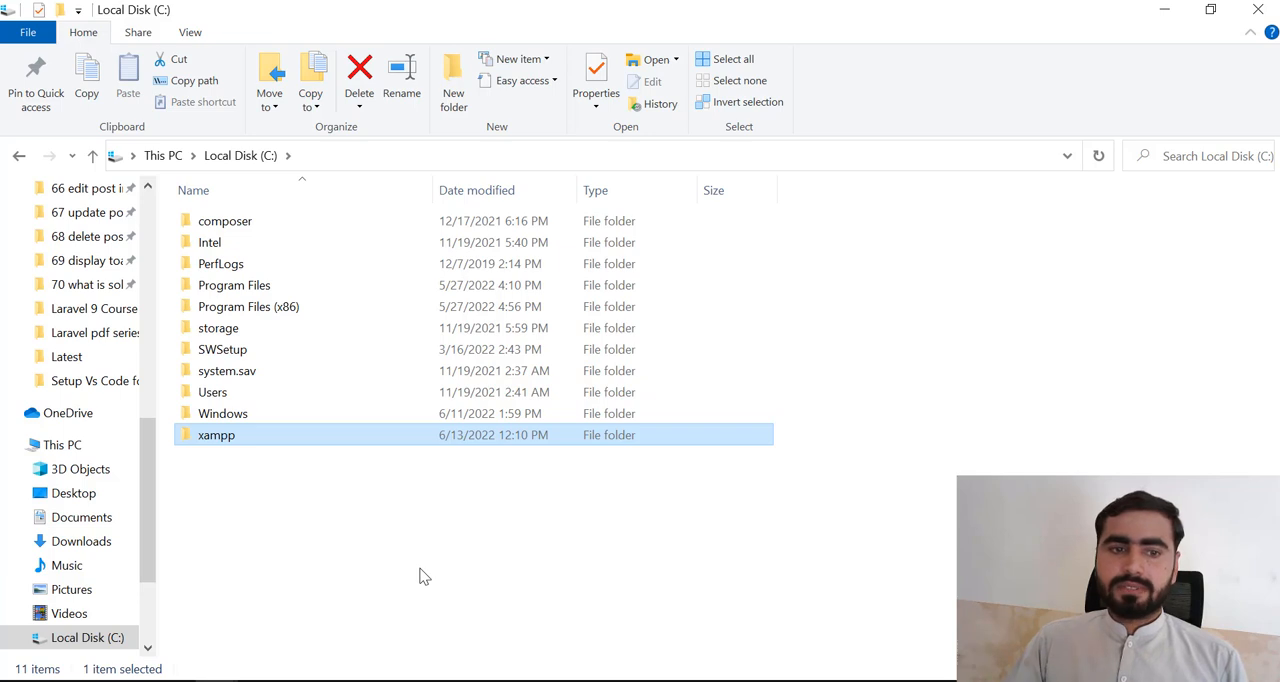
pyautogui.press('Delete')
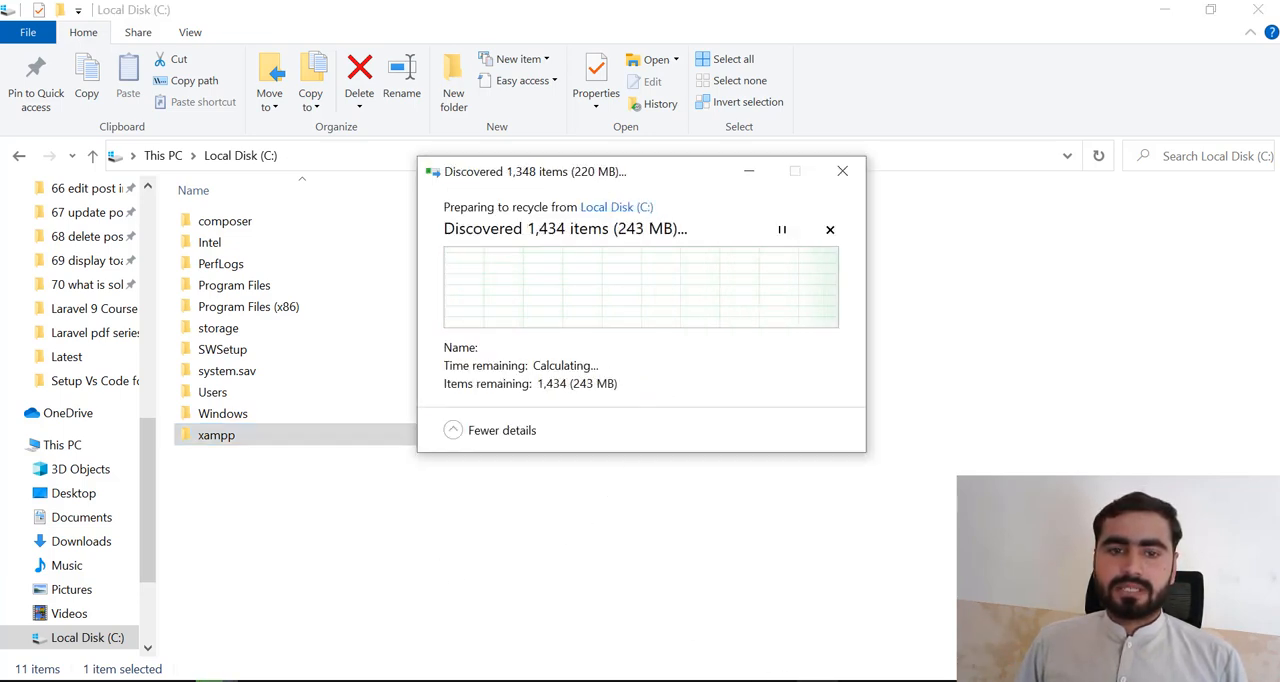
pyautogui.moveTo(710, 180); pyautogui.dragTo(594, 139)
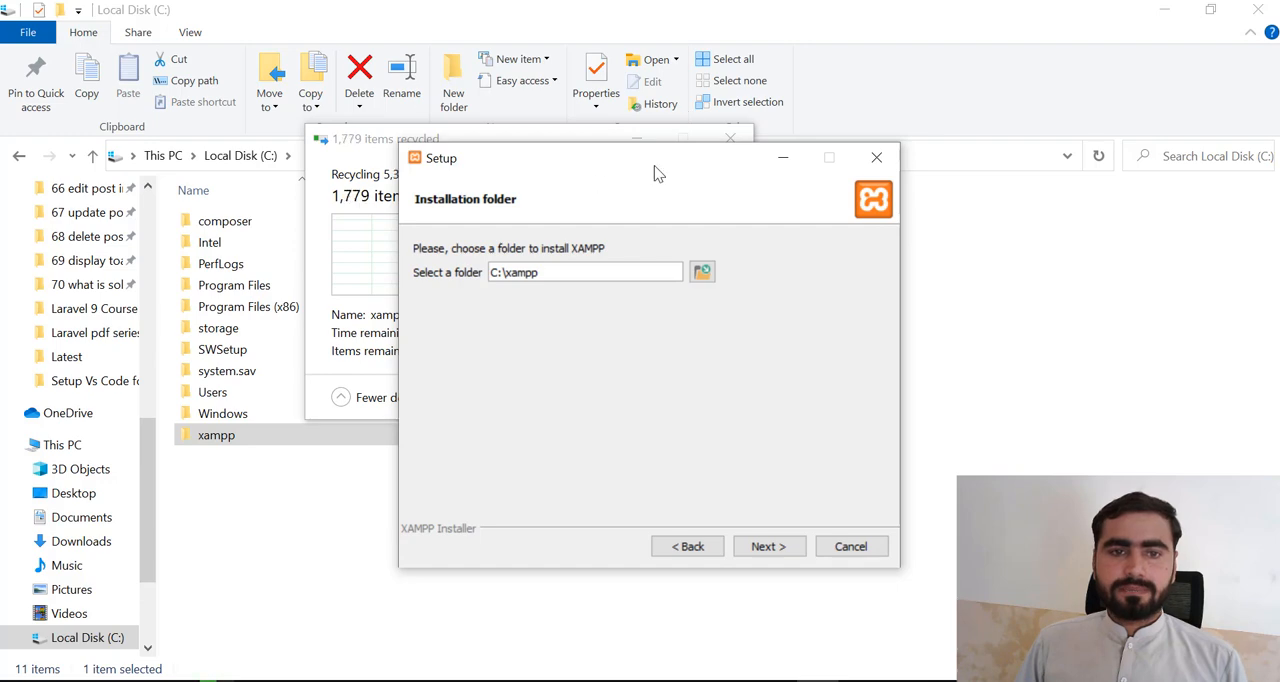
pyautogui.moveTo(646, 152); pyautogui.dragTo(828, 136)
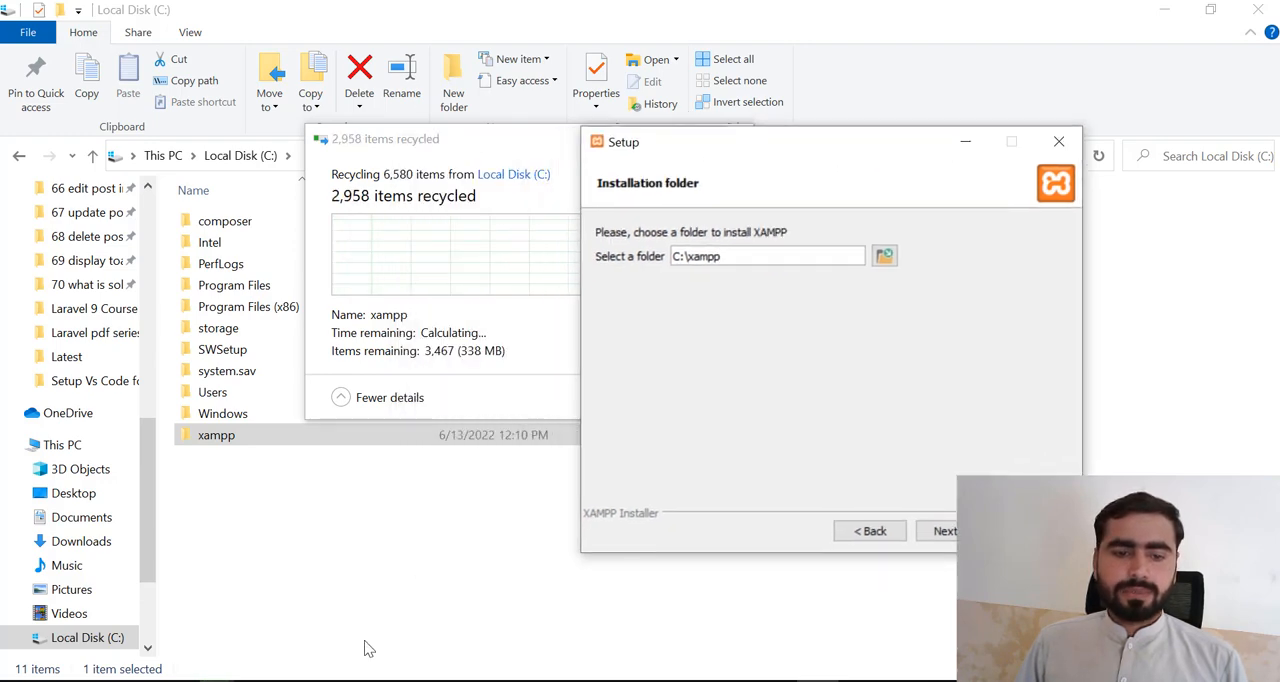
# - Switch to Chrome, open youtube.com in a new tab and minimise the browser
pyautogui.click(360, 680)
pyautogui.hotkey('ctrl', 't')
pyautogui.write('y')
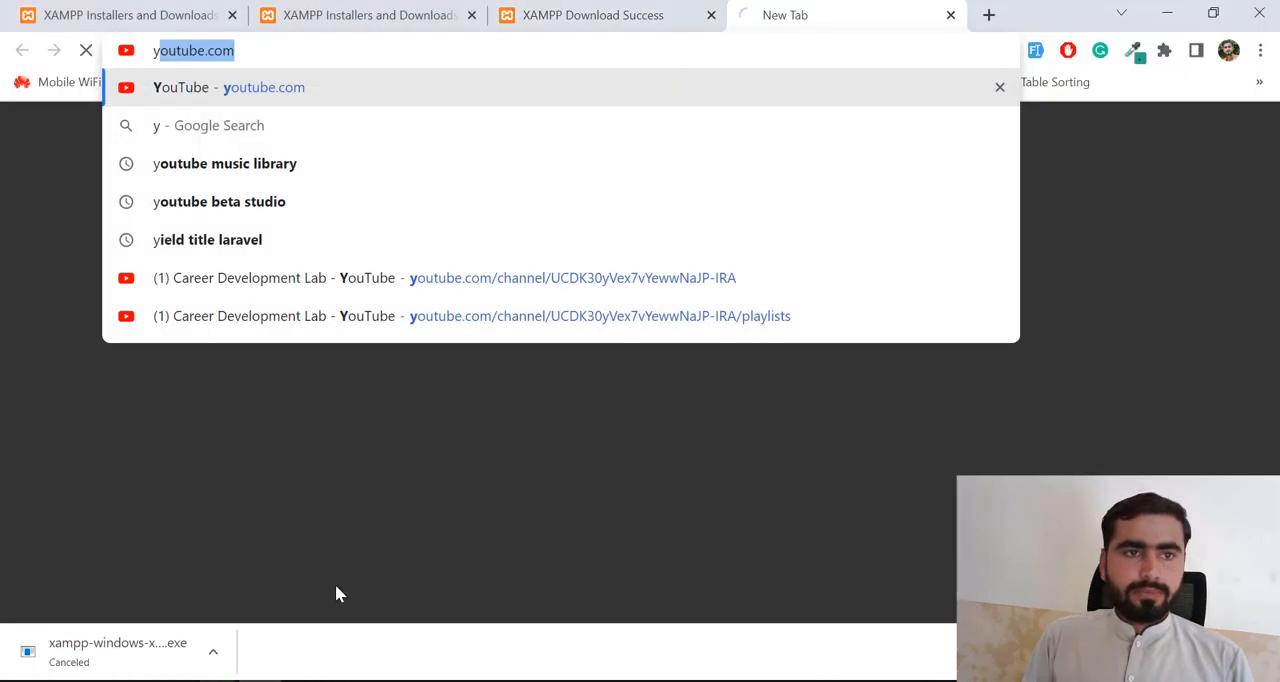
pyautogui.press('Return')
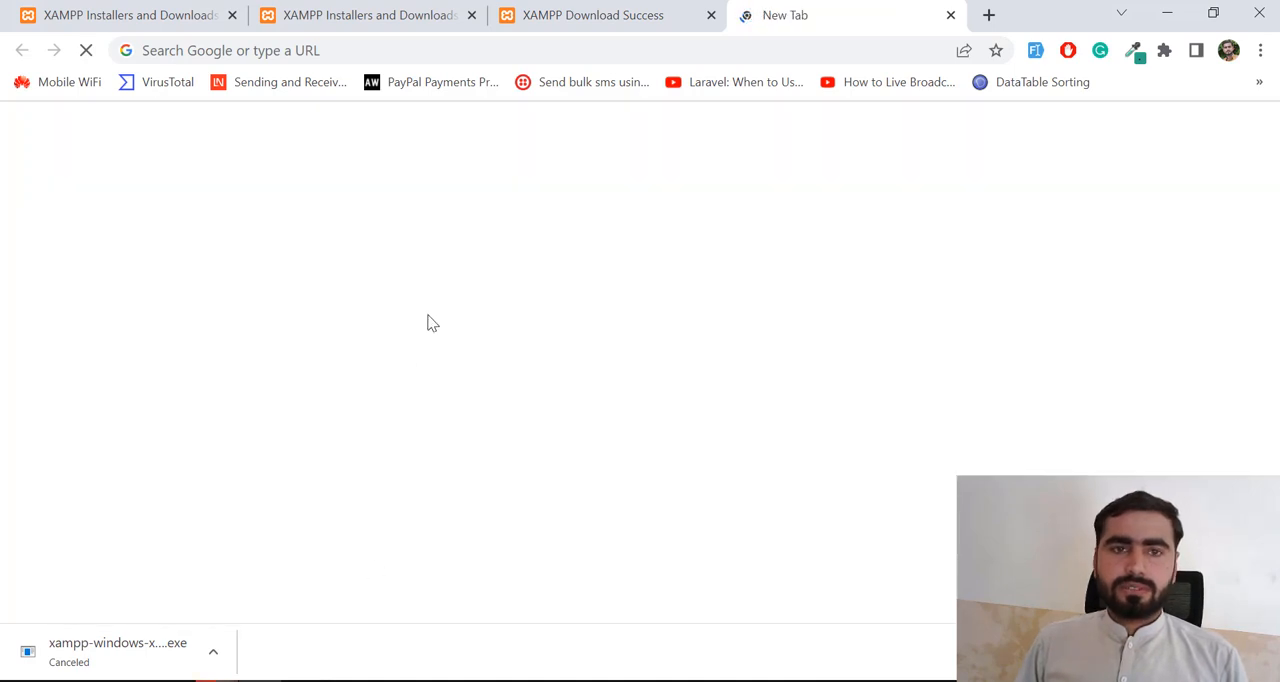
pyautogui.click(465, 50)
pyautogui.write('y')
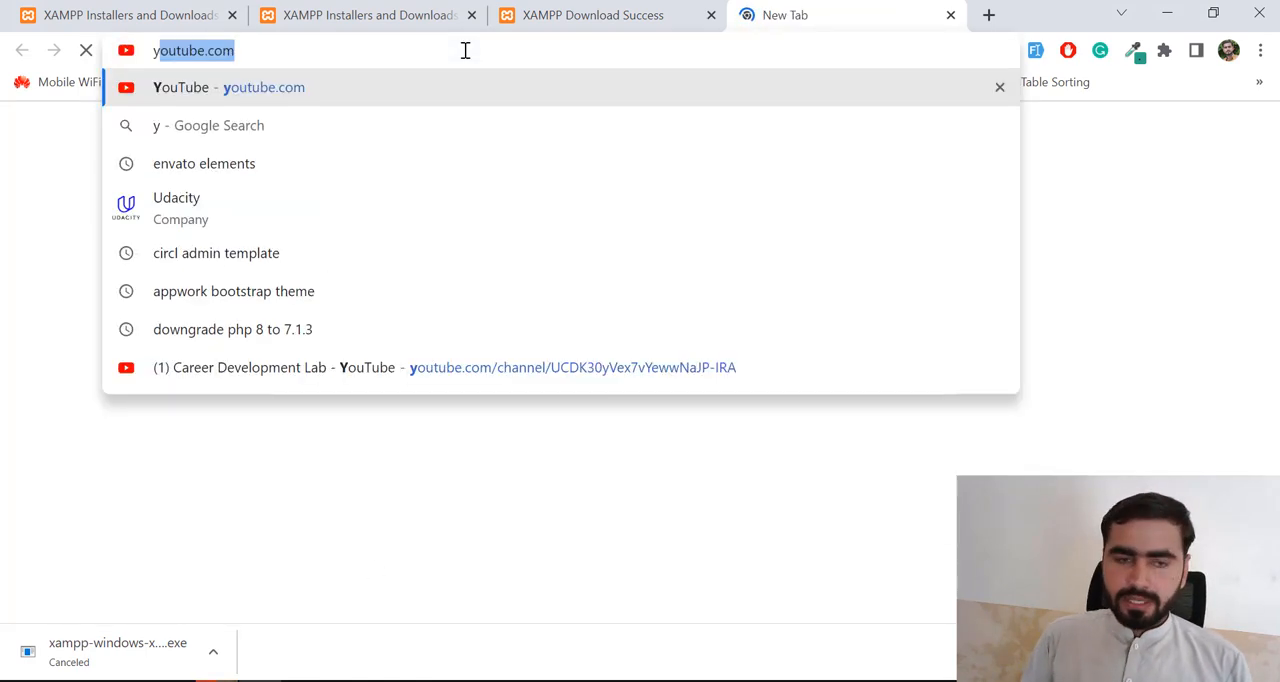
pyautogui.press('Return')
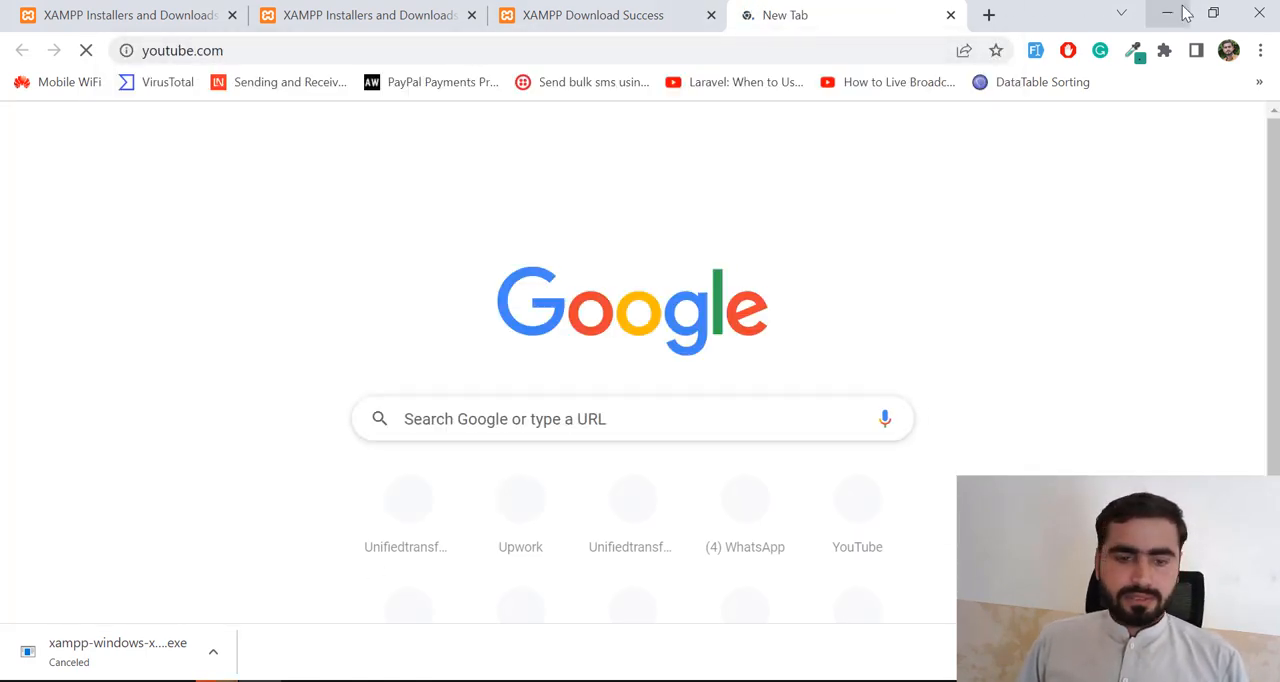
pyautogui.click(1168, 12)
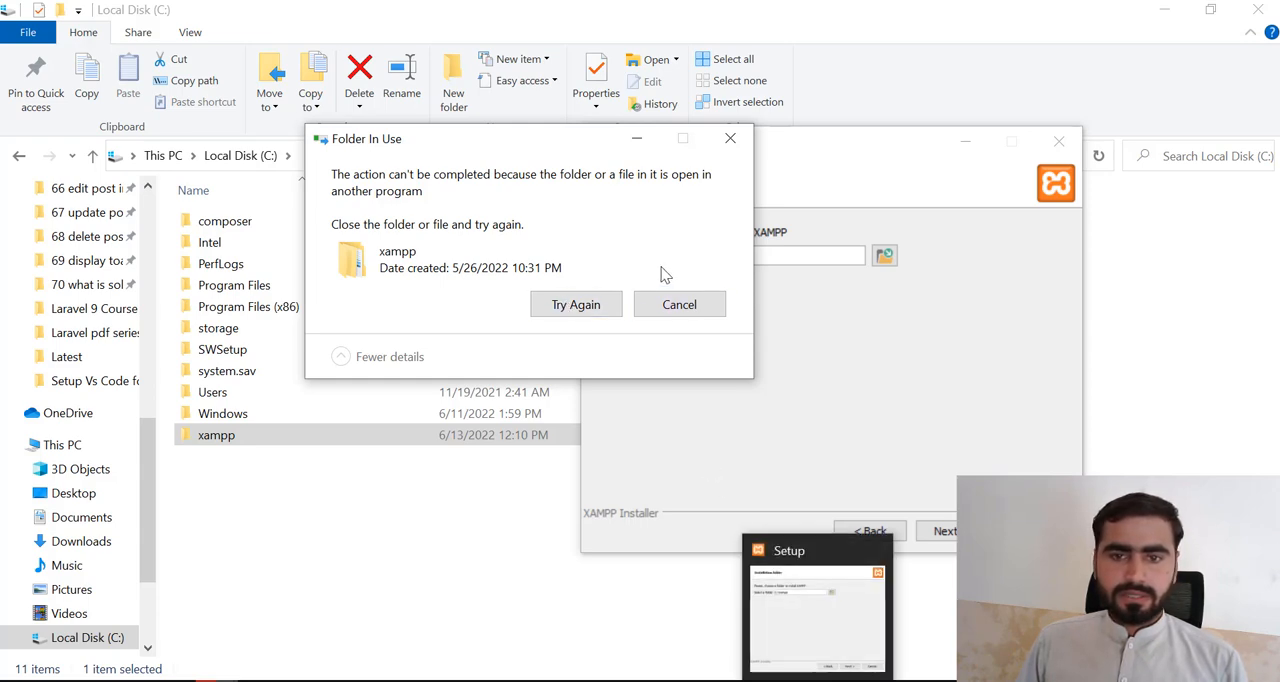
# - Cancel the xampp folder deletion and abort the XAMPP installation process
pyautogui.click(679, 304)
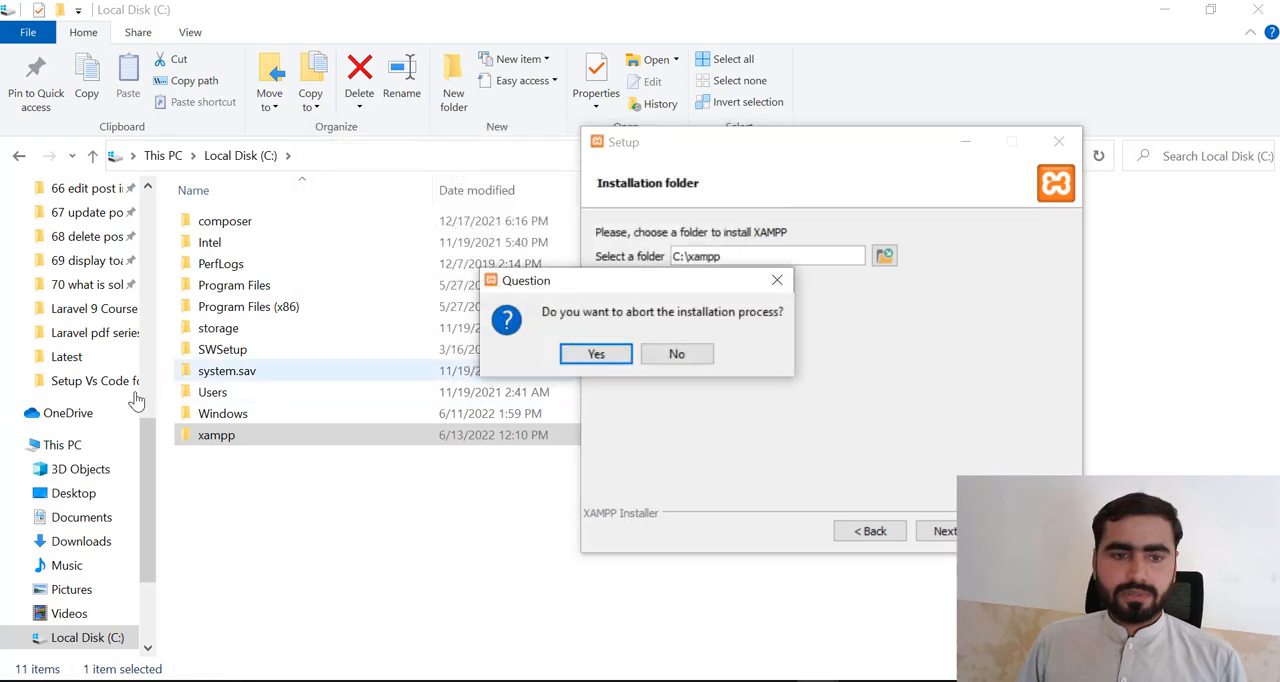
pyautogui.click(595, 354)
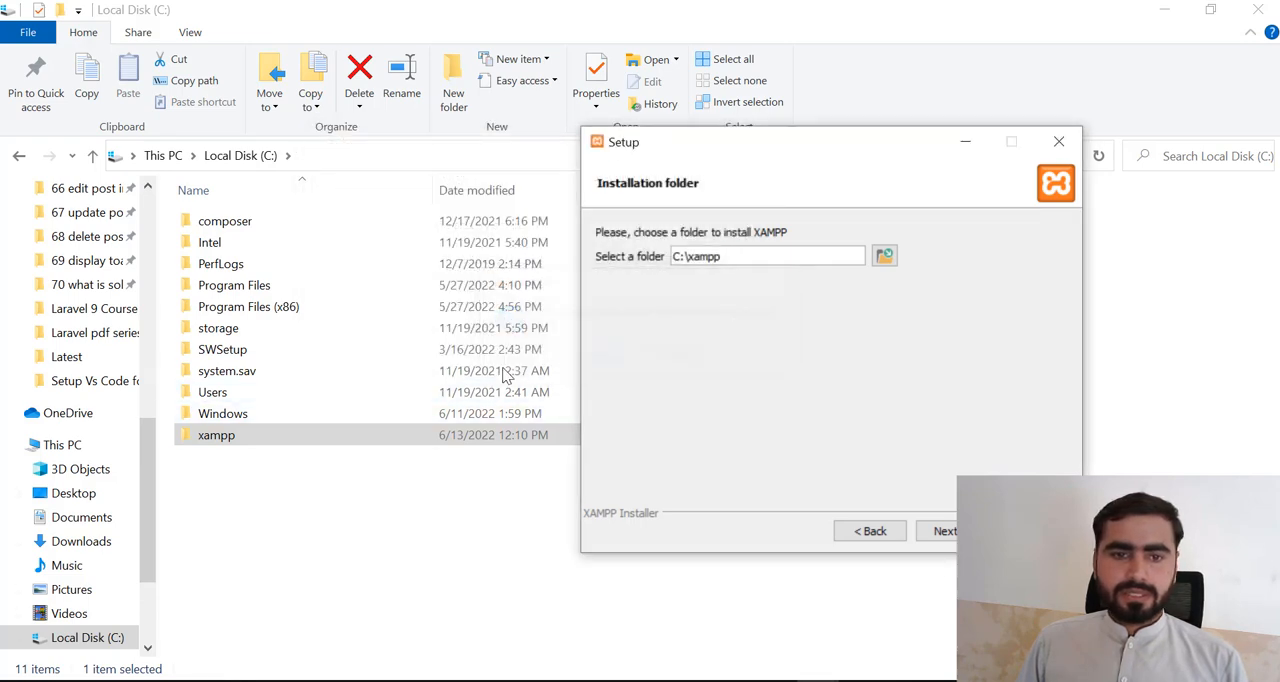
# - Delete the xampp folder from Local Disk (C:) again
pyautogui.click(217, 437)
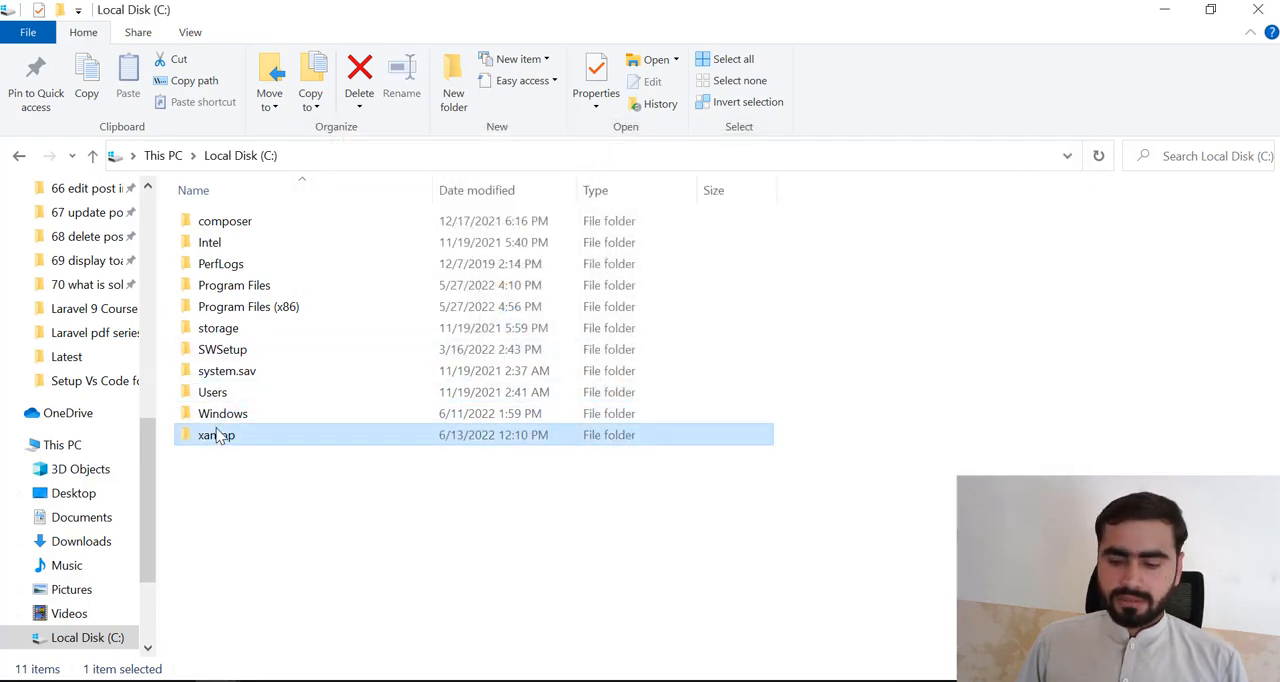
pyautogui.press('Delete')
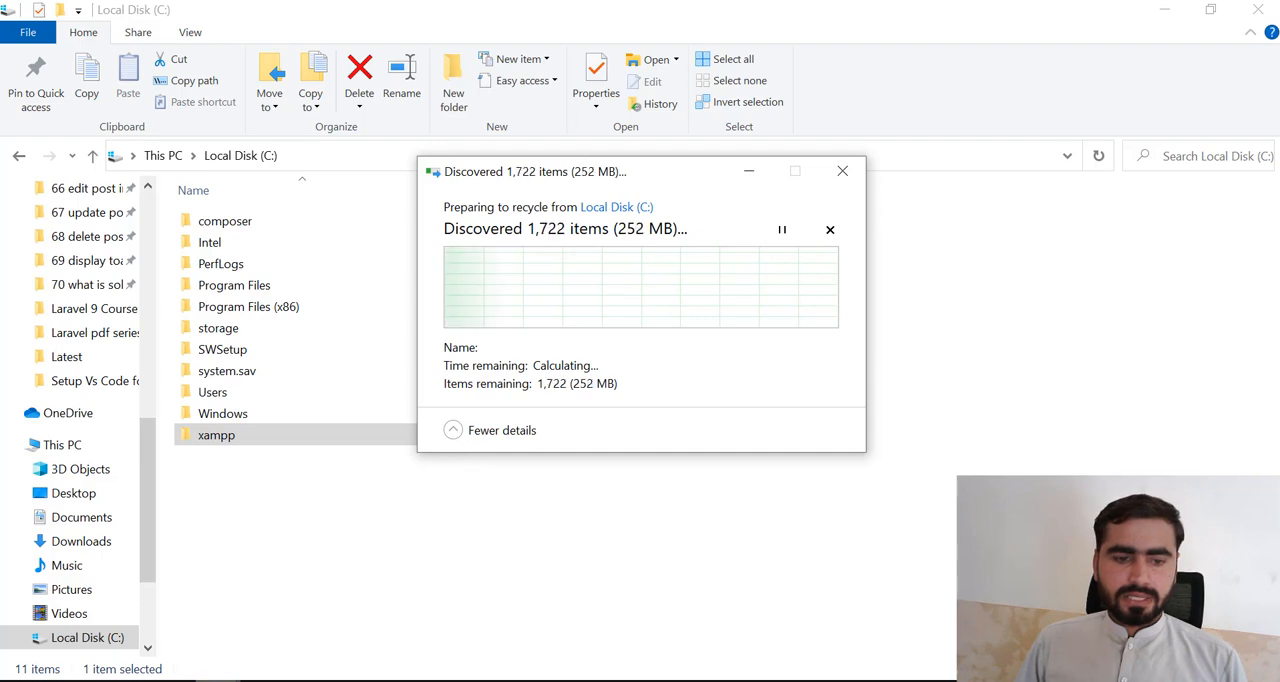
pyautogui.click(218, 680)
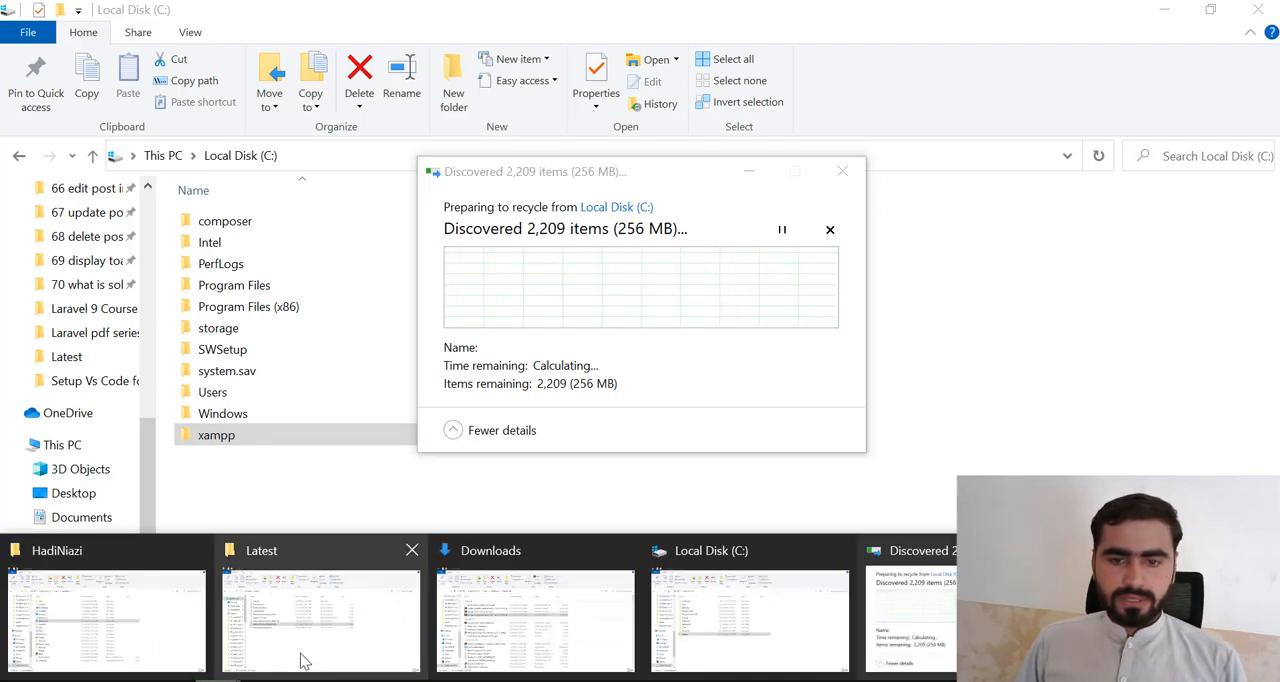
pyautogui.click(573, 378)
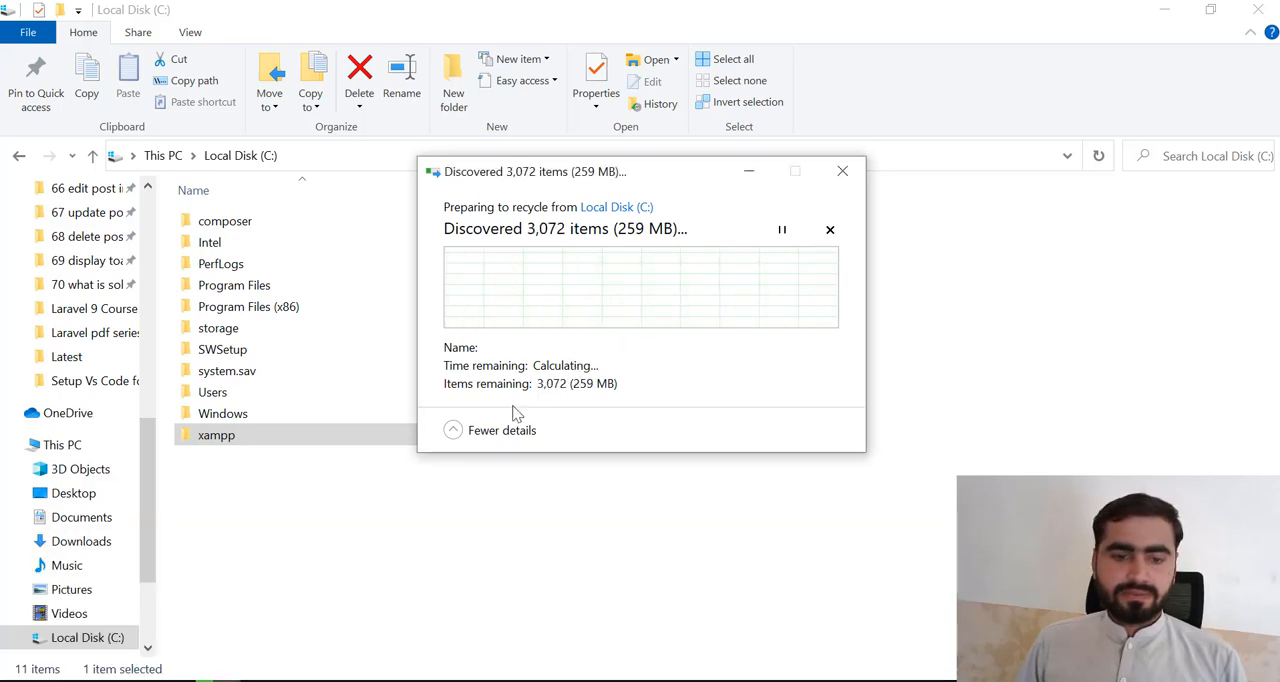
# - Switch to Chrome and enter "career" in the YouTube search box
pyautogui.click(268, 681)
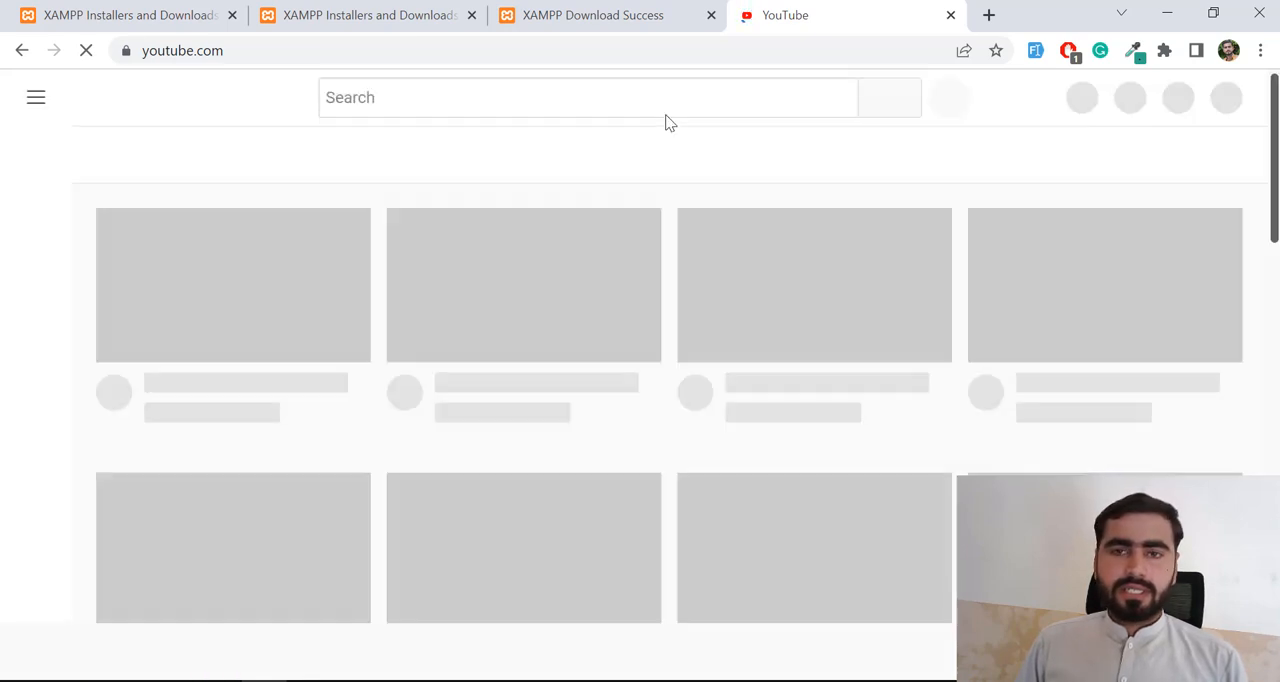
pyautogui.click(617, 91)
pyautogui.write('ca')
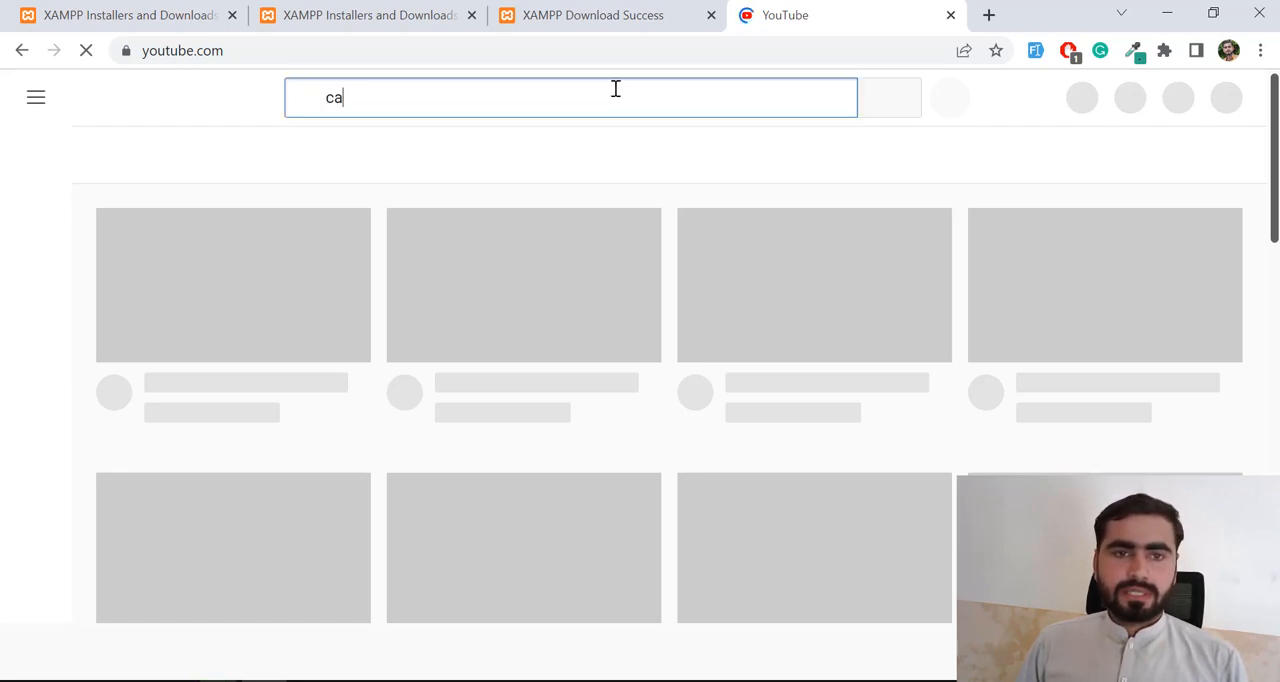
pyautogui.write('reer')
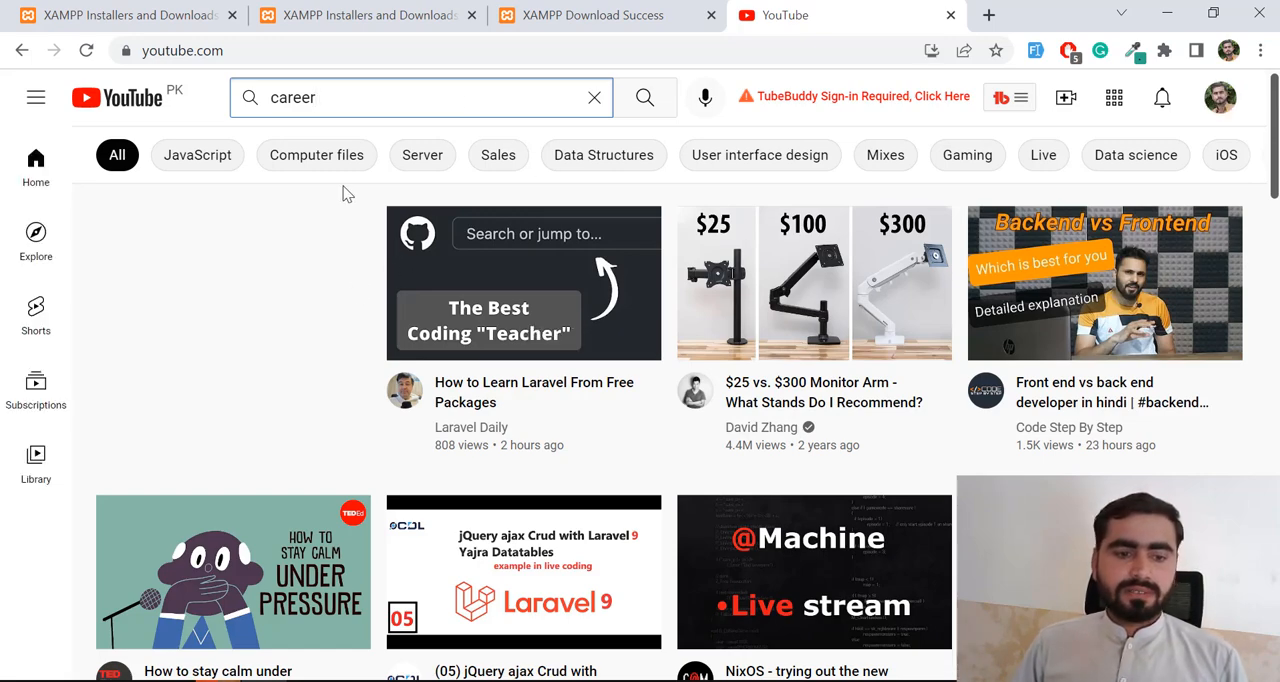
# - Bring the xampp folder's Folder In Use dialog to the front and open Task Manager
pyautogui.moveTo(203, 680)
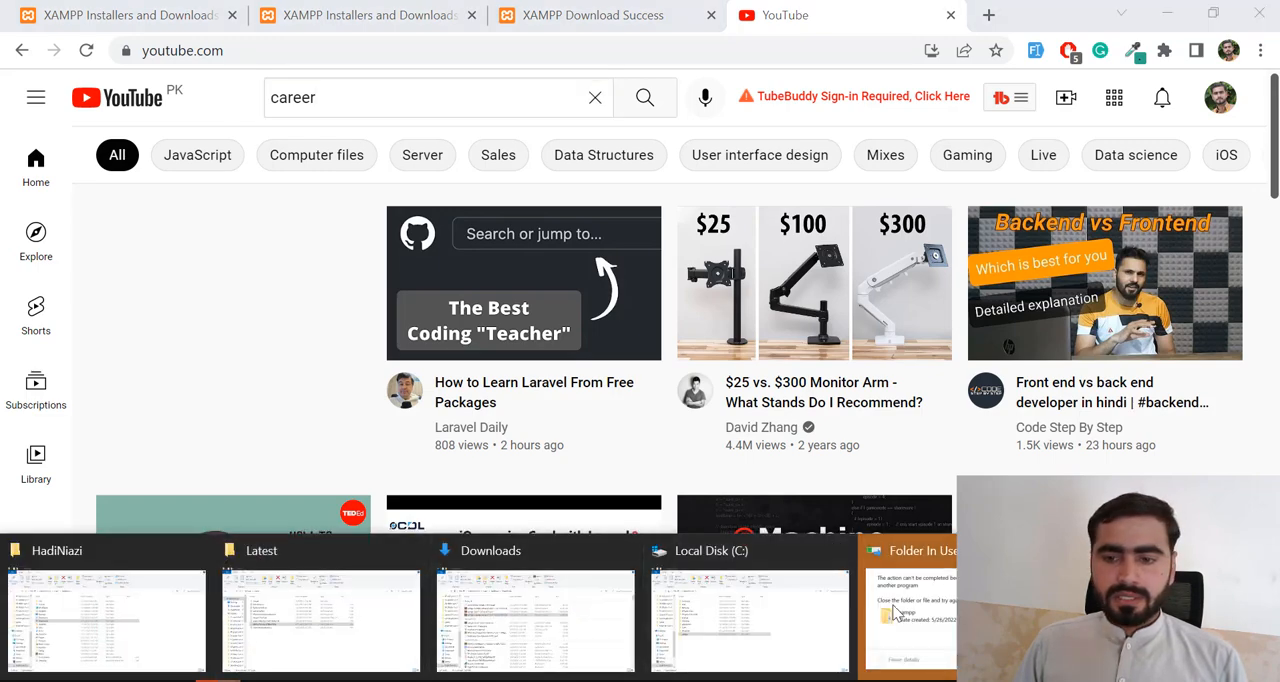
pyautogui.click(896, 612)
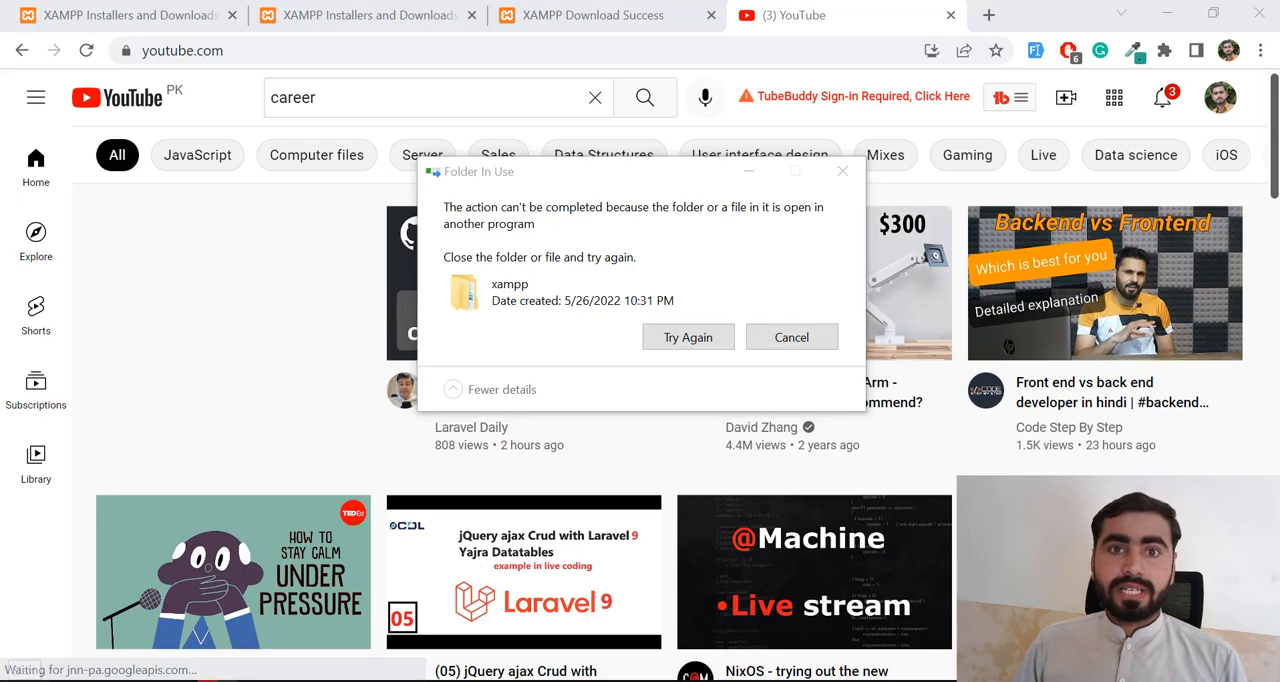
pyautogui.press('super')
pyautogui.write('task')
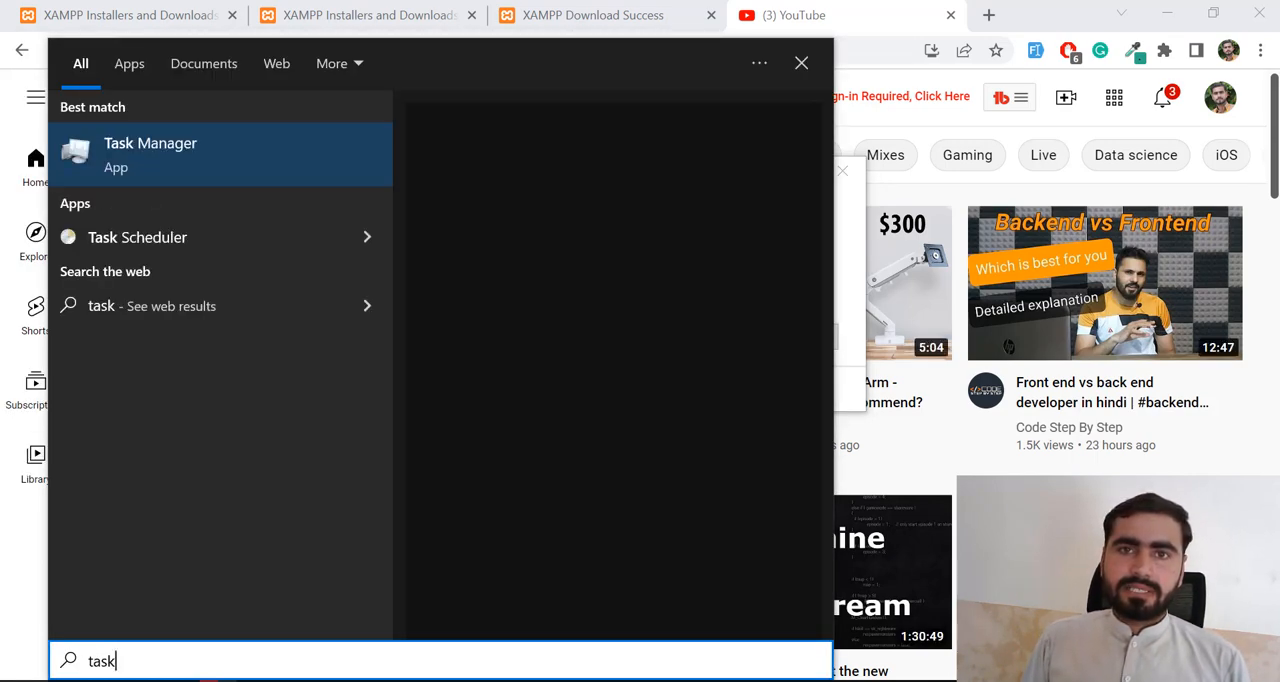
pyautogui.press('Return')
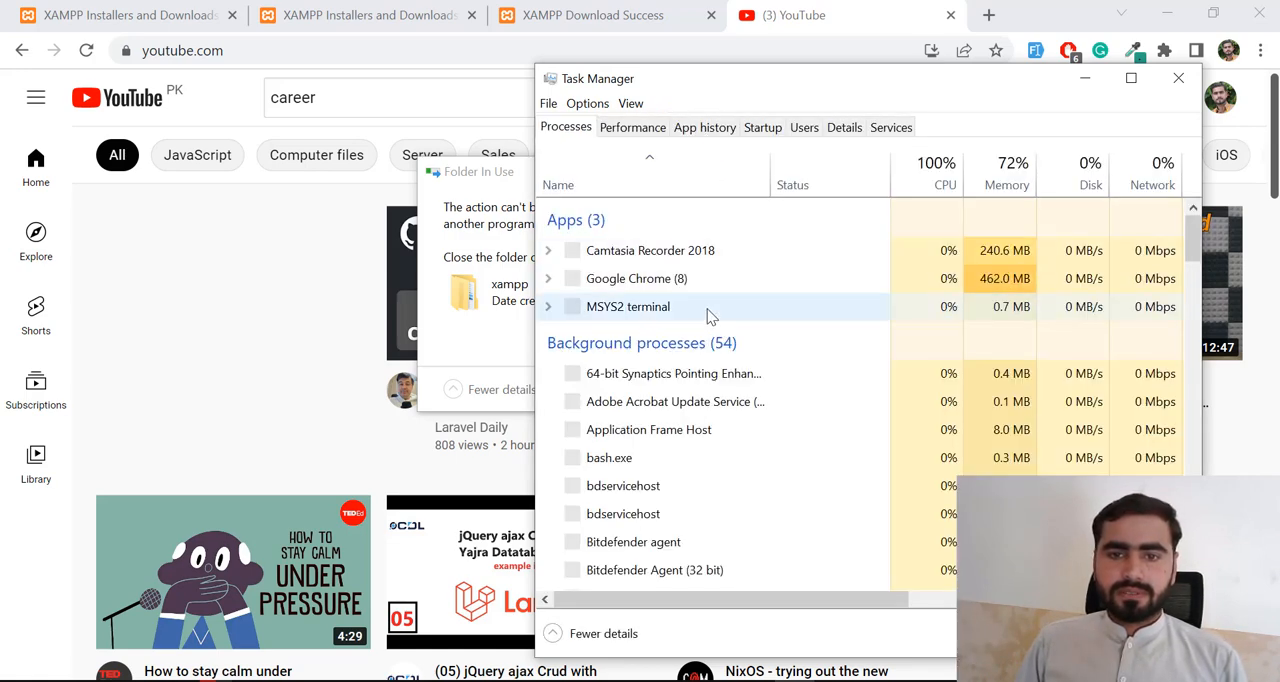
# - Find the CLI background process in Task Manager and end it
pyautogui.click(652, 427)
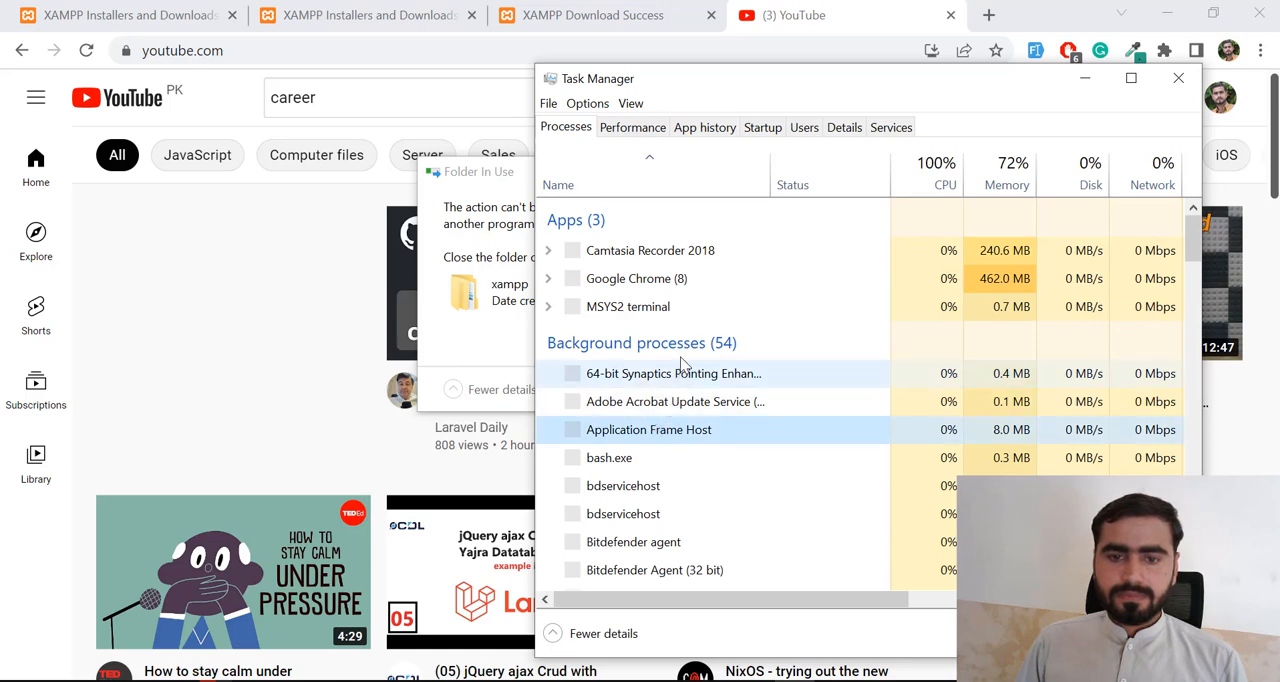
pyautogui.scroll(-1, 680, 352)
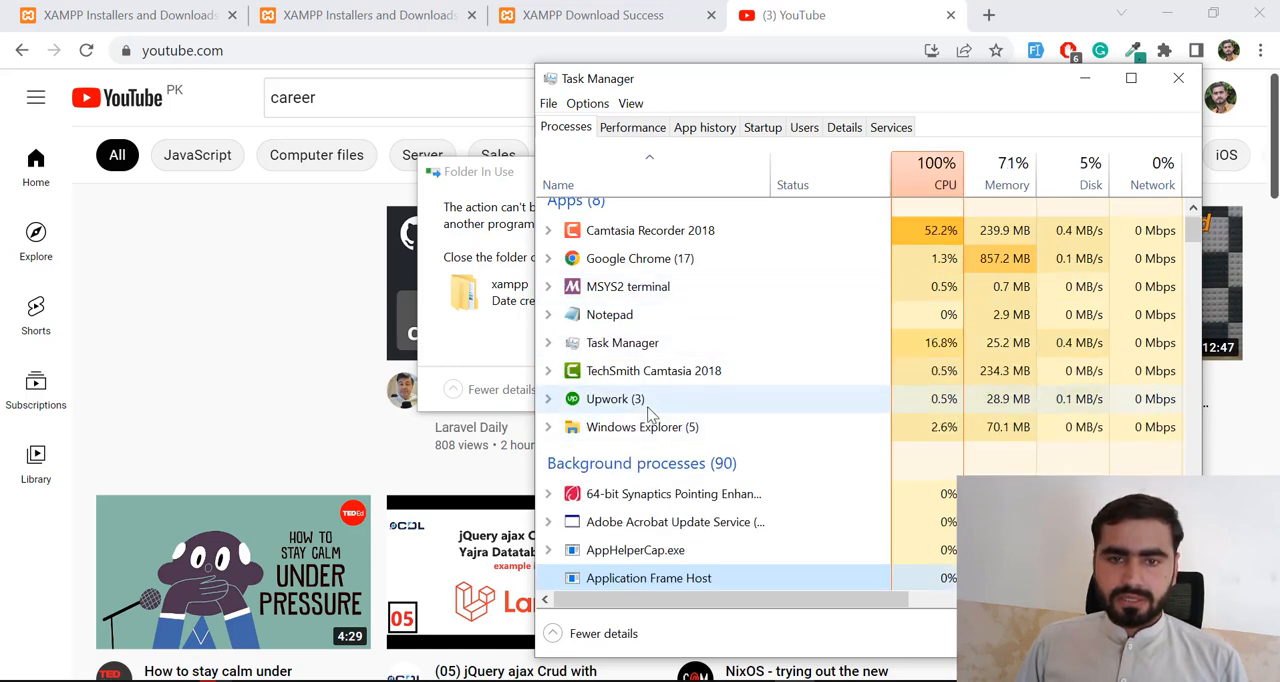
pyautogui.scroll(-3, 650, 400)
pyautogui.scroll(-10, 650, 401)
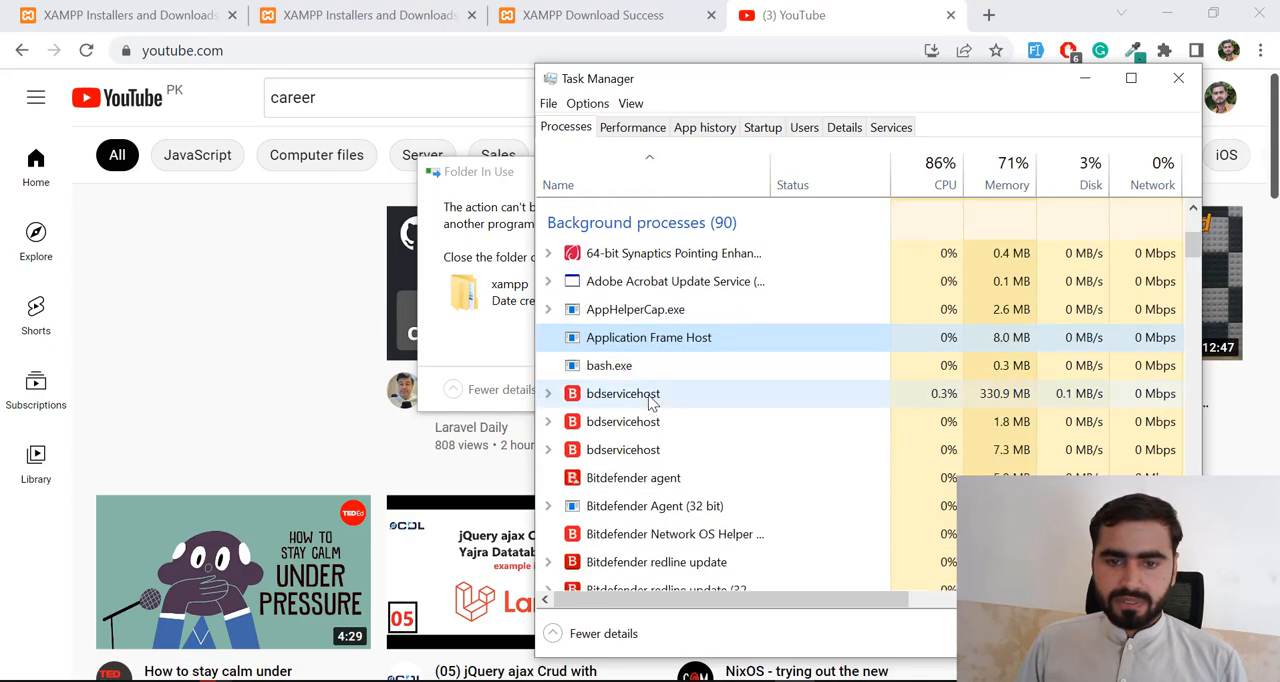
pyautogui.scroll(1, 650, 400)
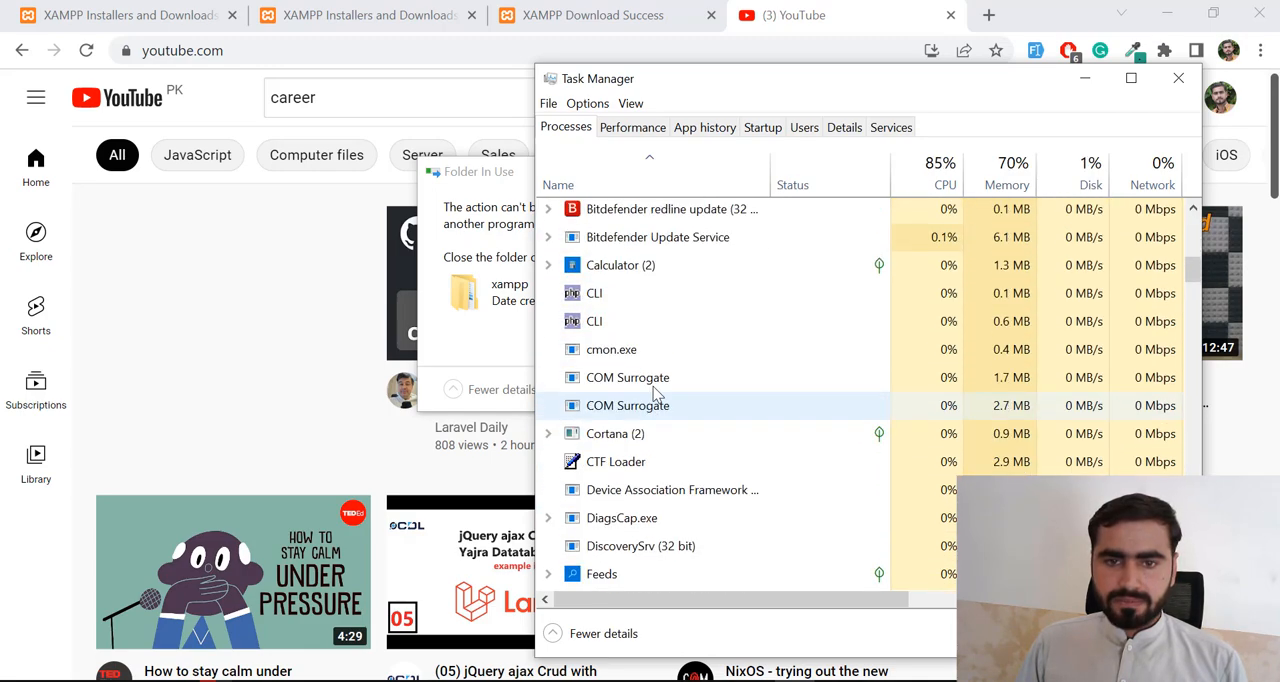
pyautogui.click(617, 321)
pyautogui.click(1143, 633)
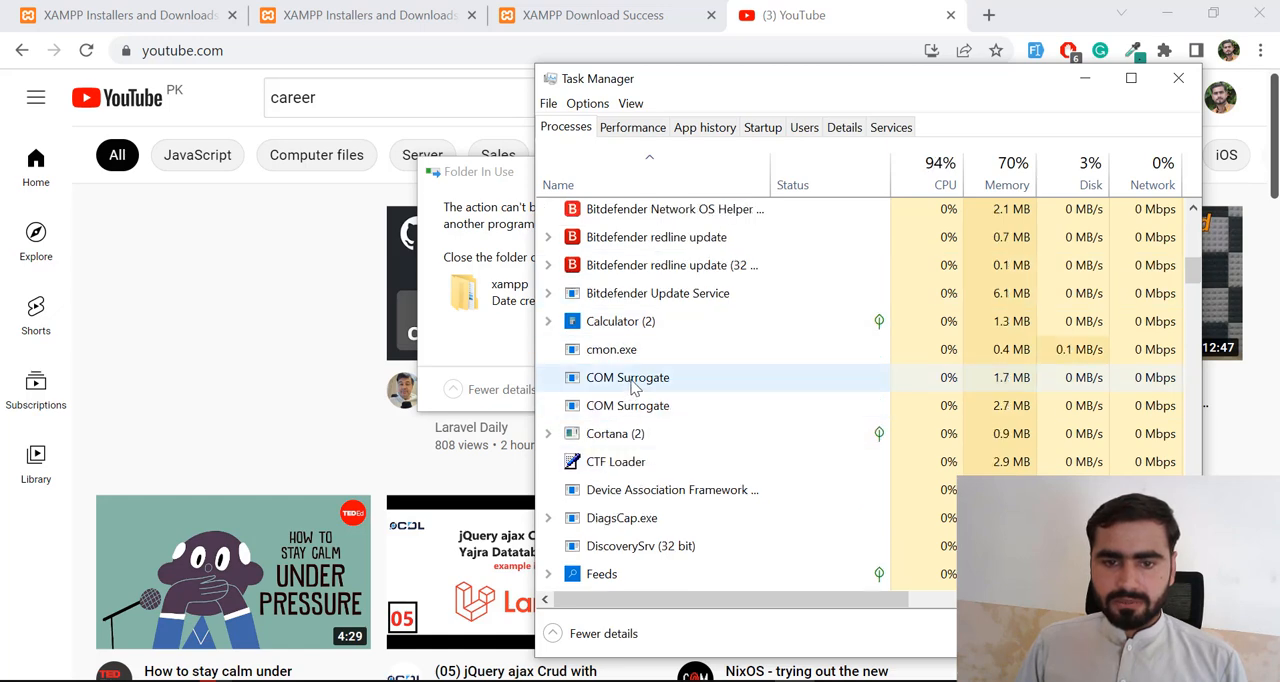
# - Close Task Manager and retry deleting the xampp folder
pyautogui.scroll(-1, 632, 388)
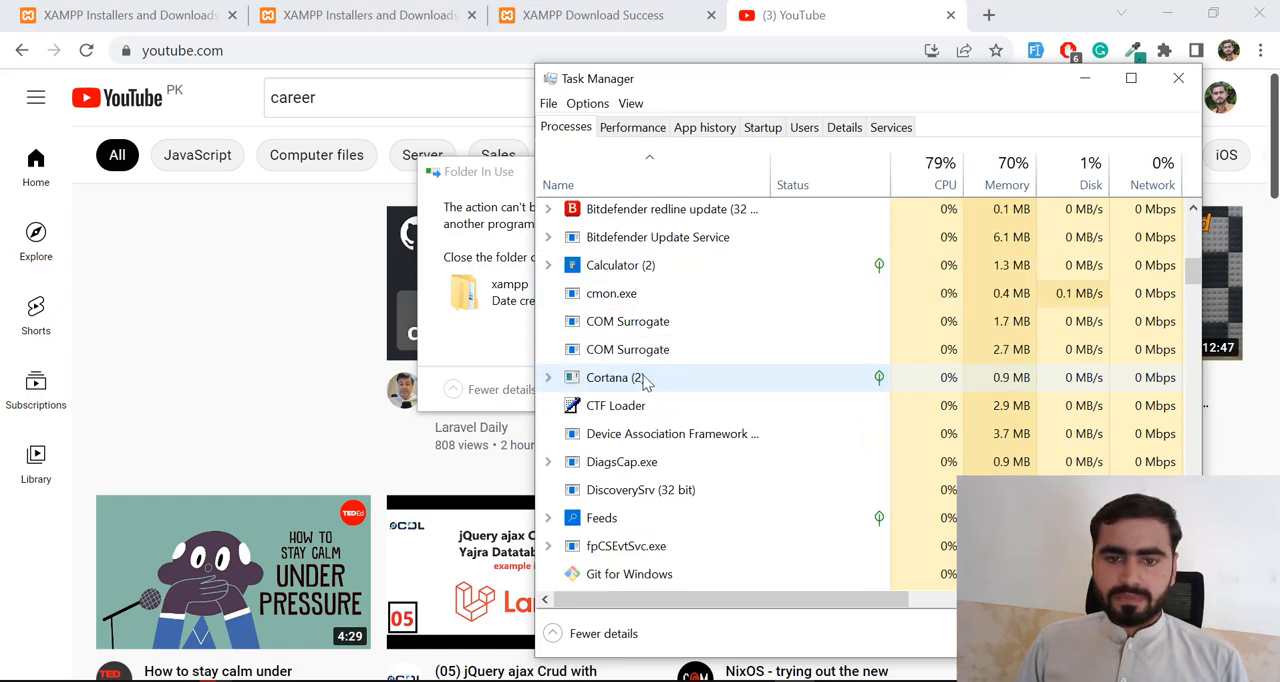
pyautogui.click(1178, 78)
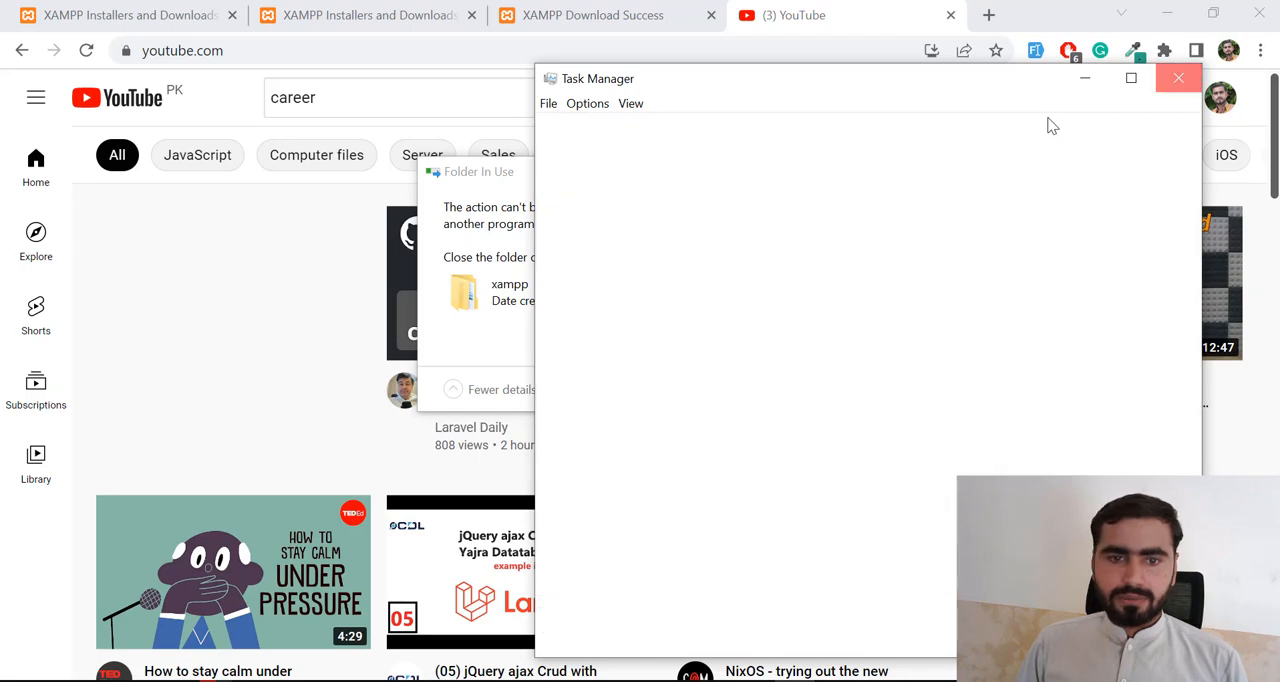
pyautogui.click(690, 340)
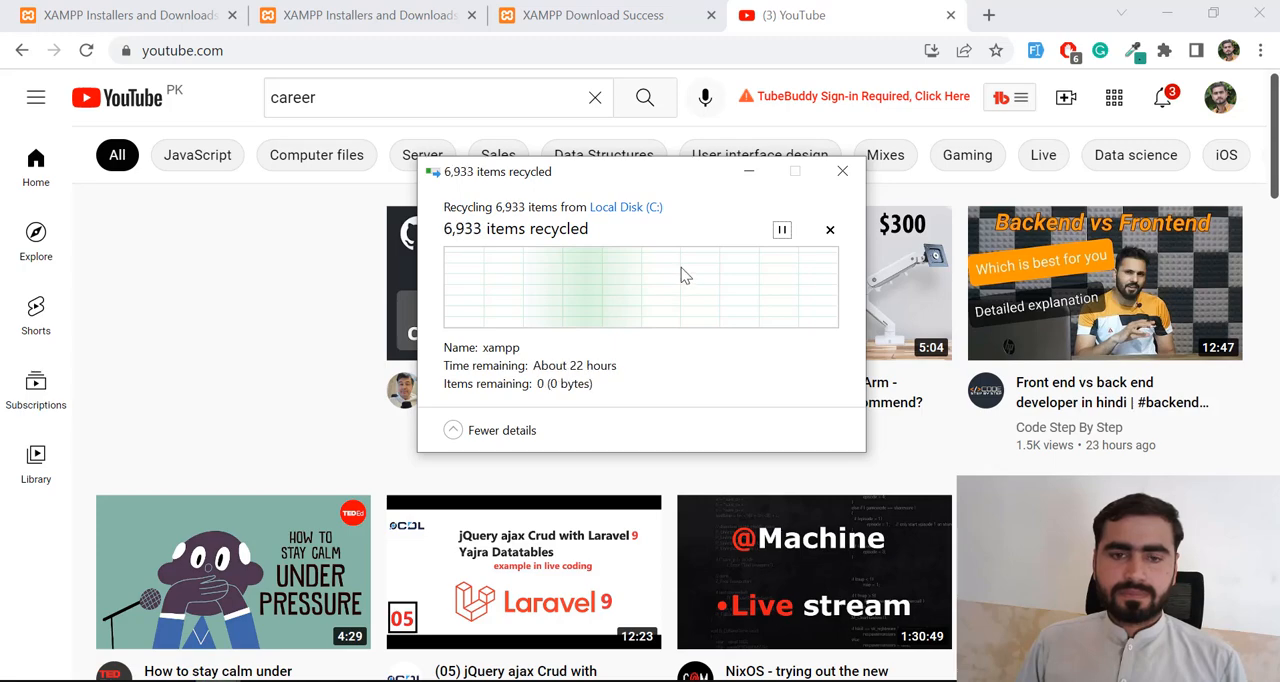
# - Search YouTube for "career development lab" and open the Career Development Lab channel
pyautogui.click(475, 97)
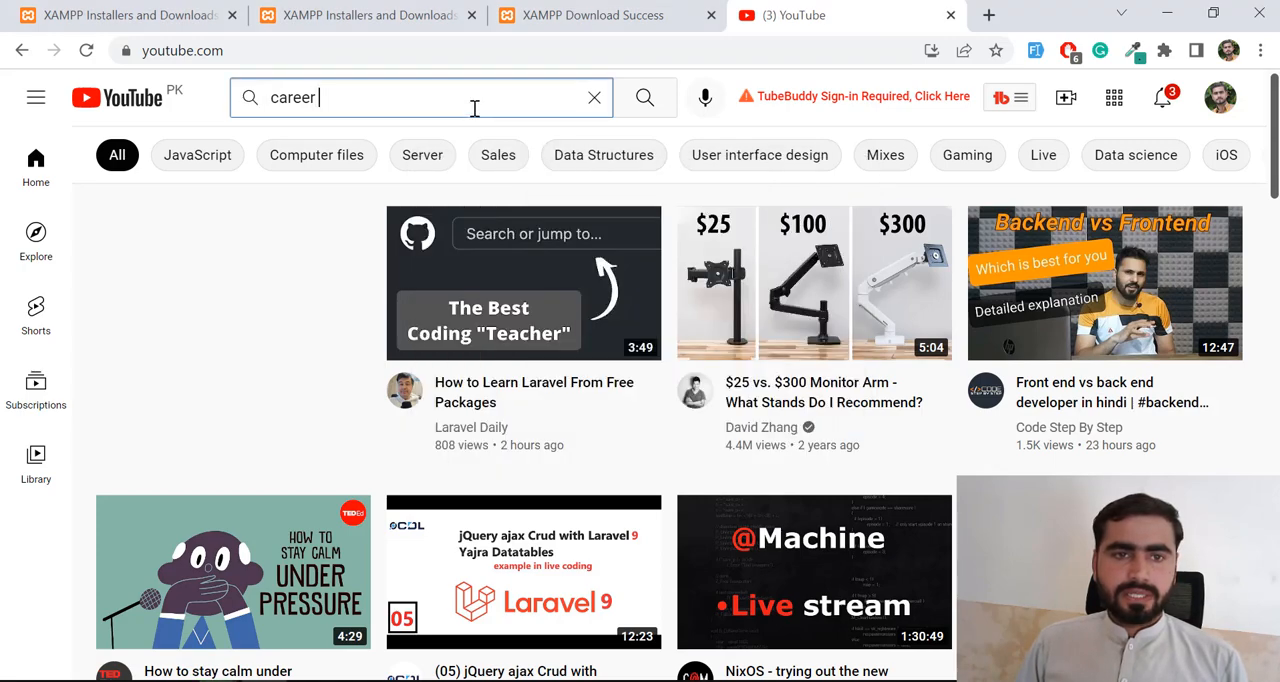
pyautogui.write('de')
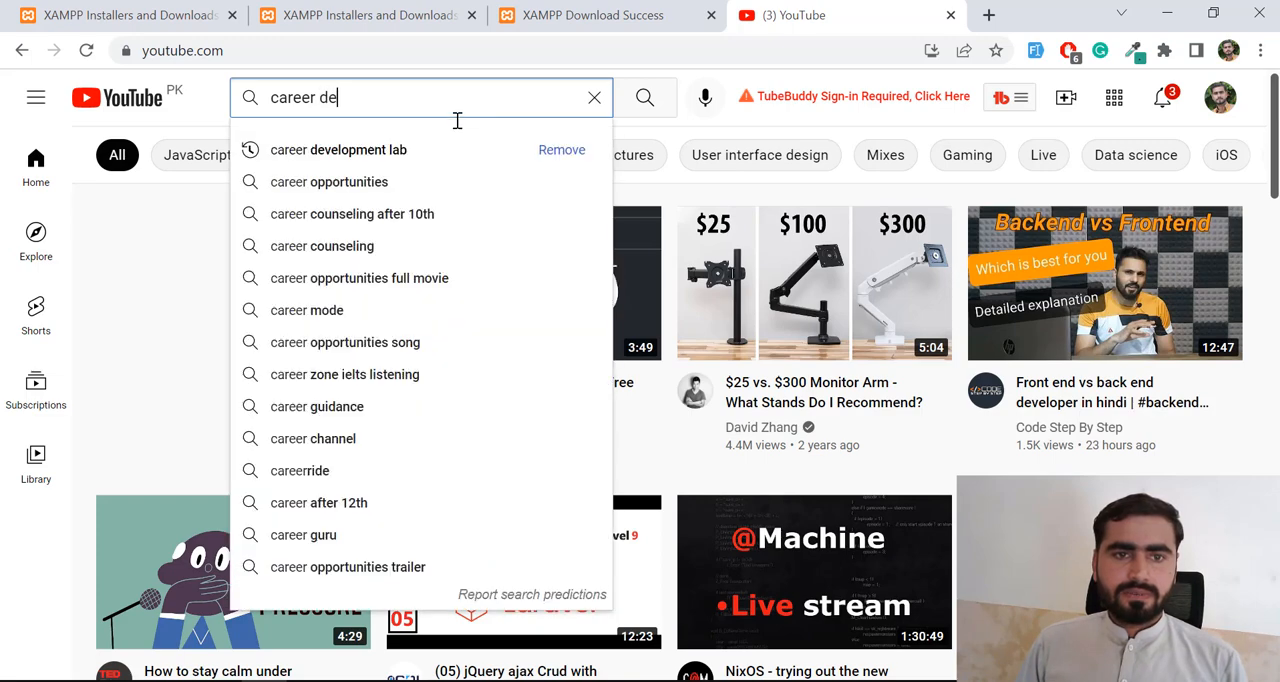
pyautogui.click(398, 150)
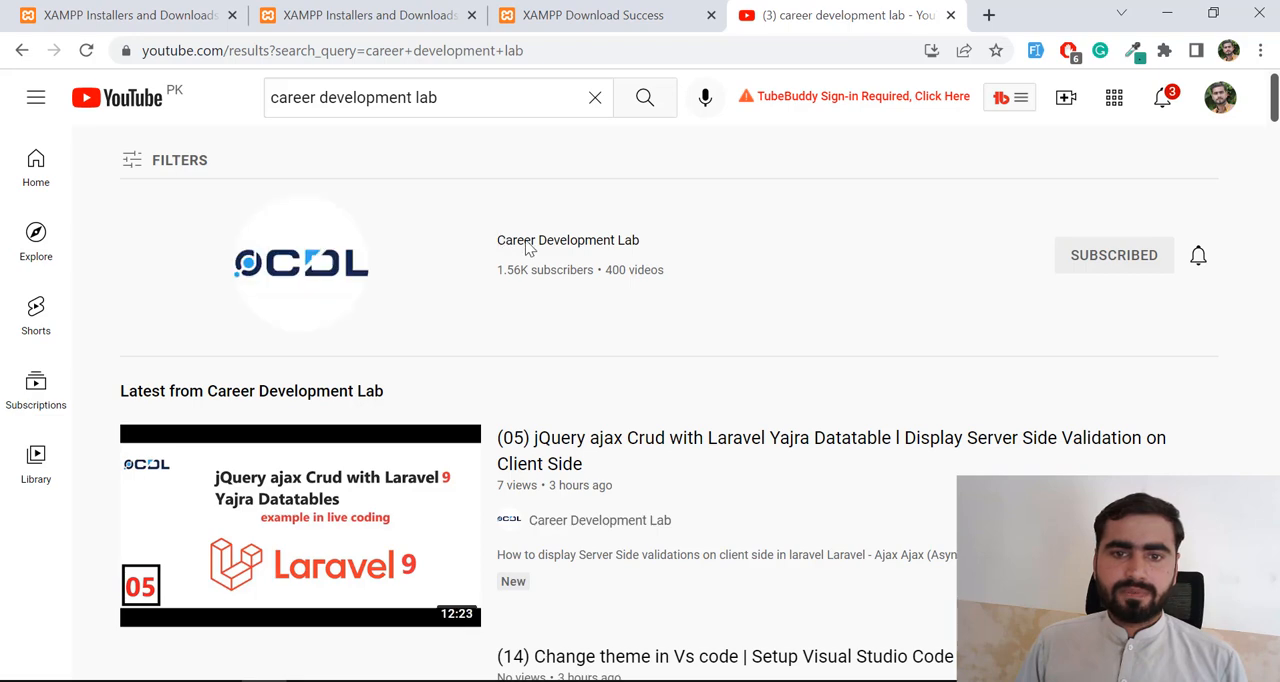
pyautogui.click(528, 250)
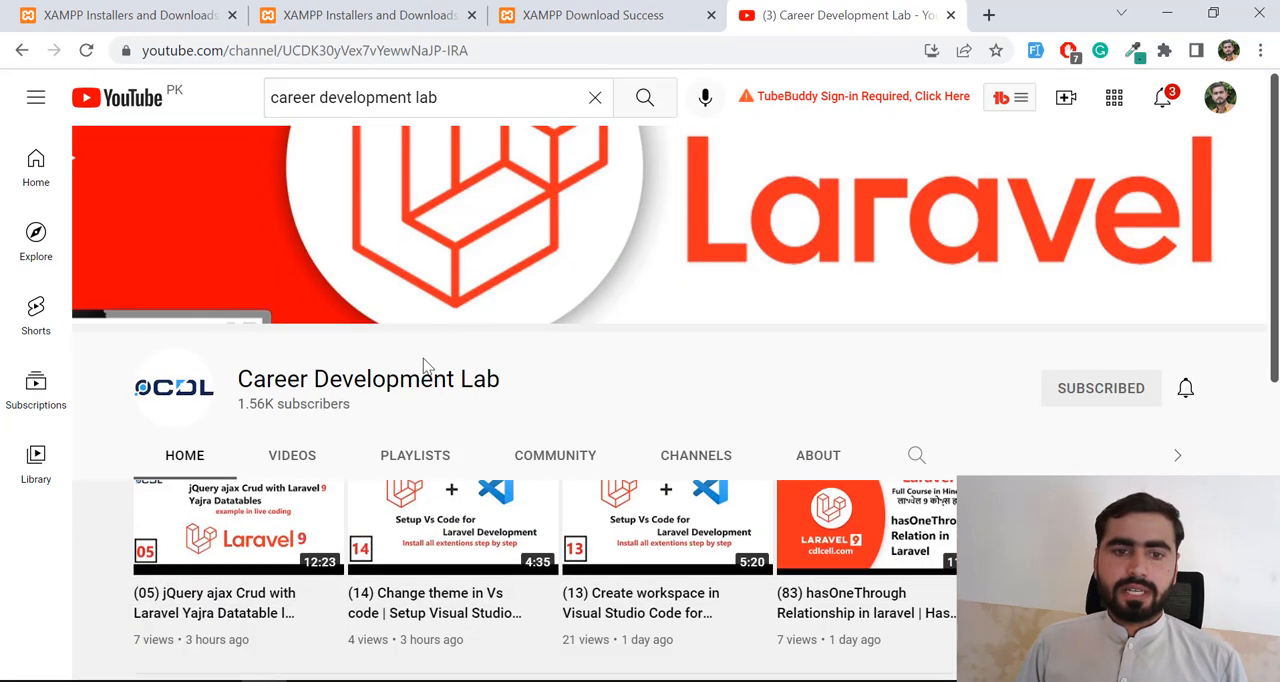
# - Open the Career Development Lab channel's playlists and look through the created playlists
pyautogui.scroll(-2, 420, 364)
pyautogui.click(409, 360)
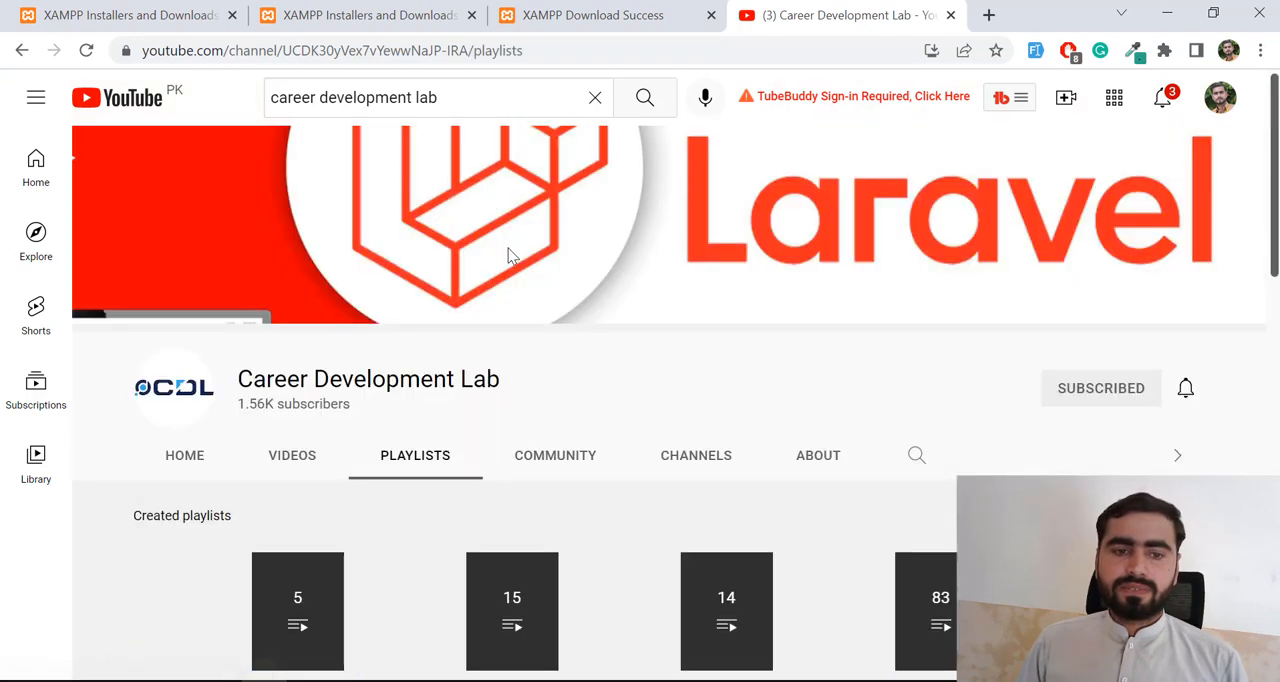
pyautogui.scroll(-3, 510, 258)
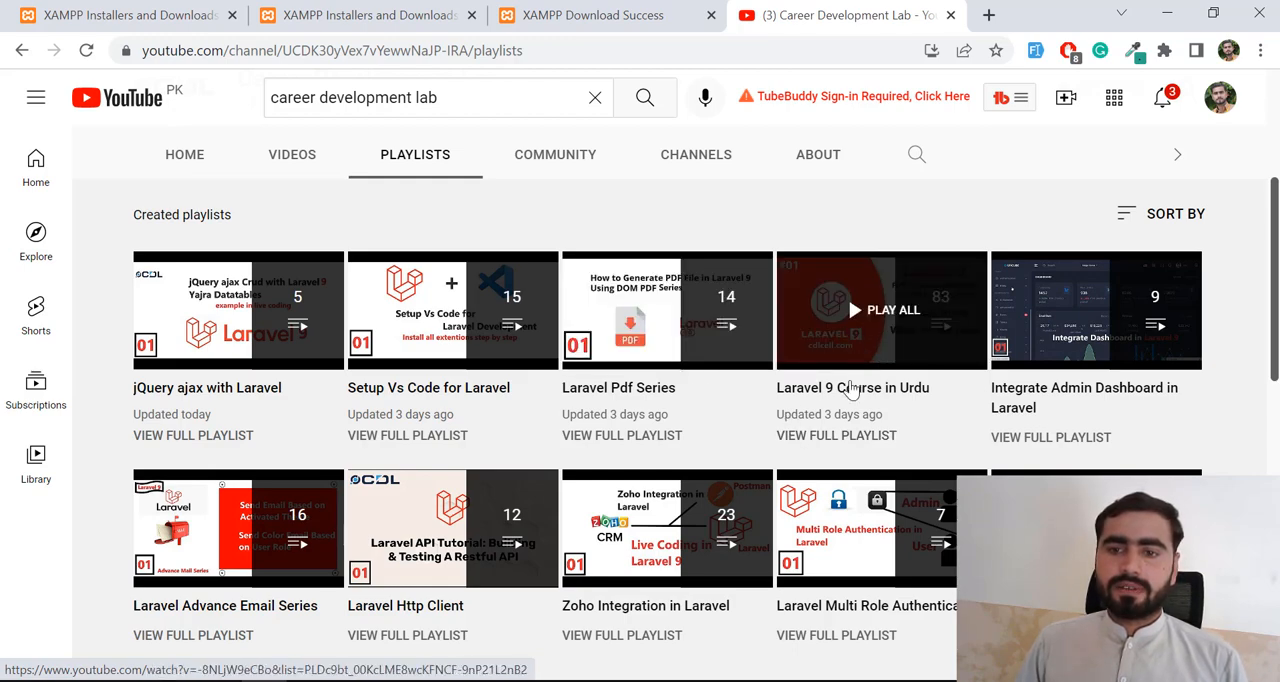
pyautogui.scroll(1, 840, 400)
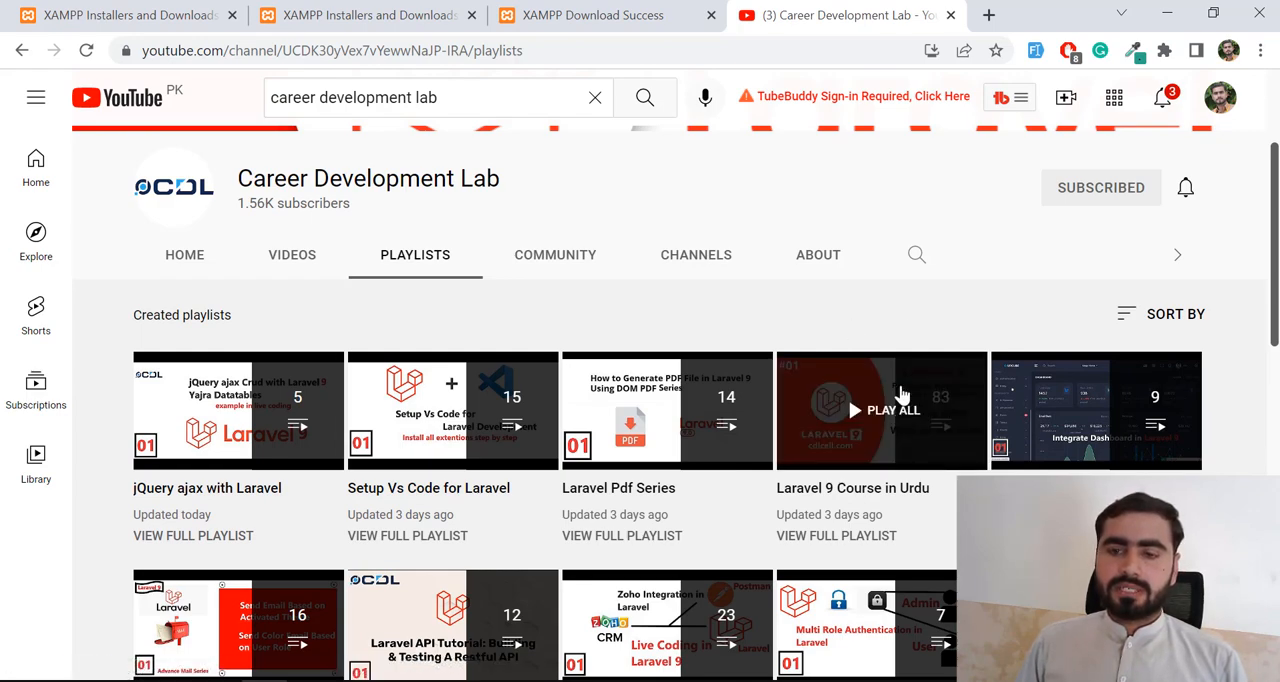
pyautogui.scroll(-1, 900, 393)
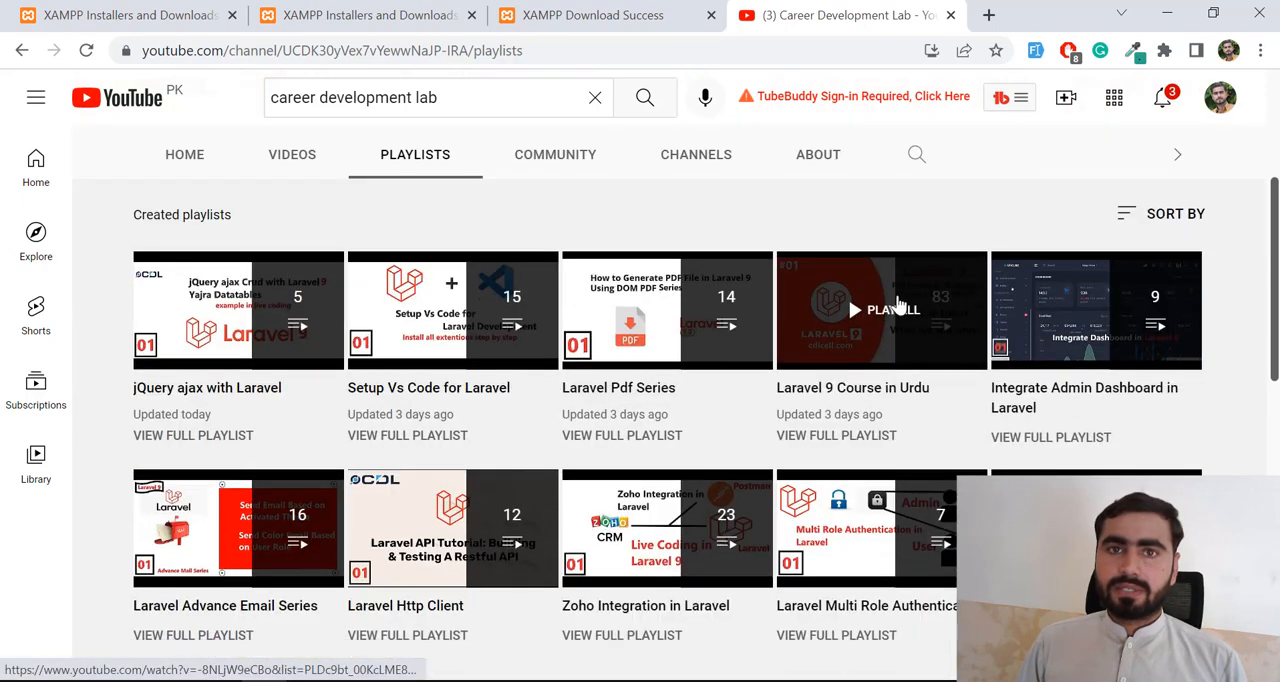
pyautogui.scroll(-4, 897, 305)
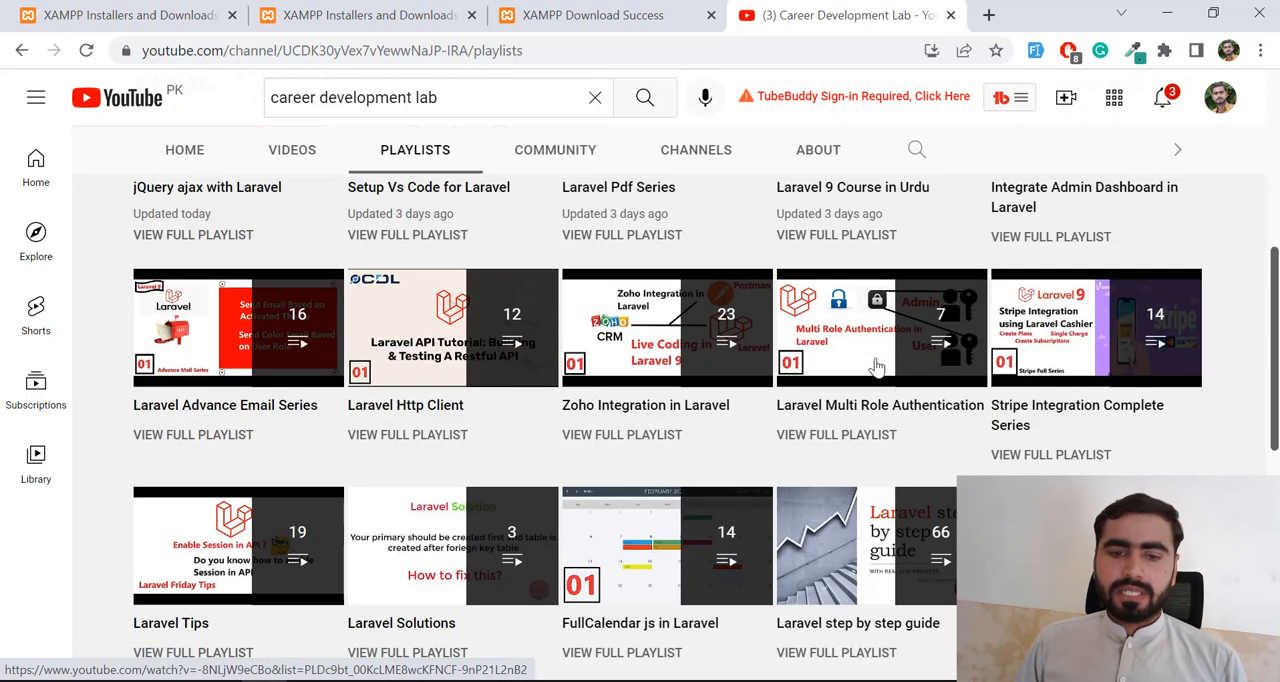
pyautogui.scroll(-2, 560, 425)
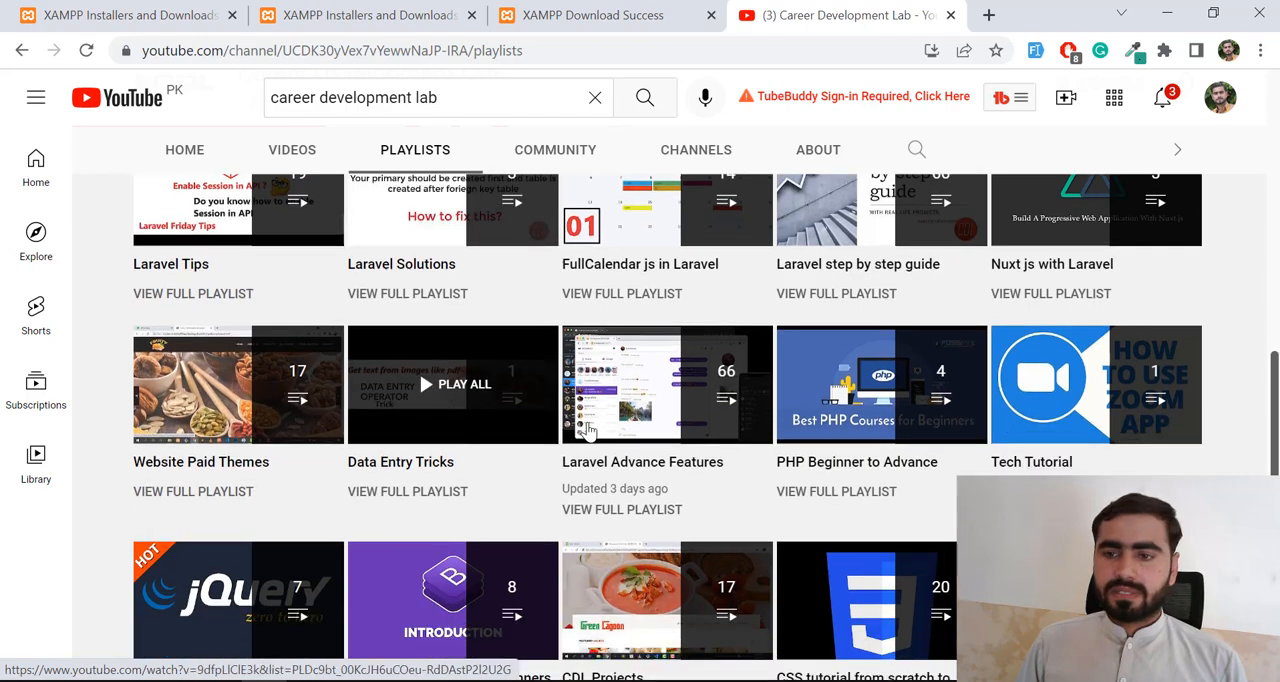
pyautogui.scroll(-4, 626, 409)
pyautogui.scroll(7, 626, 409)
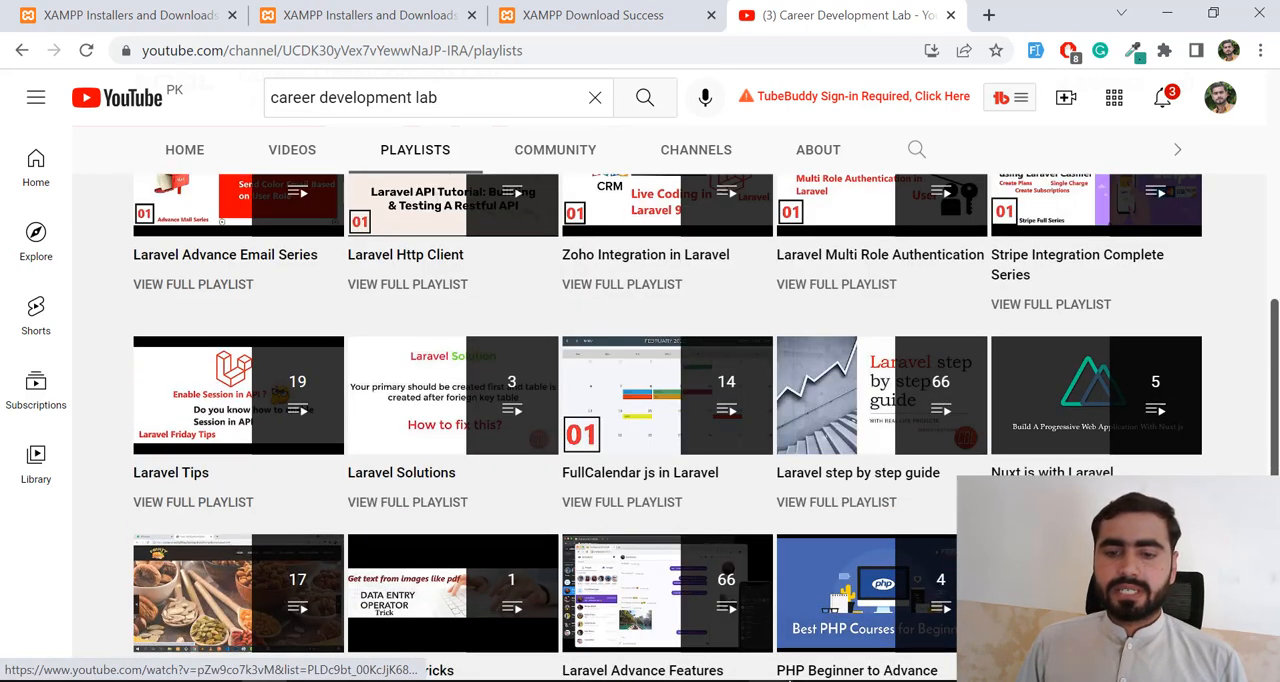
# - Switch to the File Explorer window for Local Disk (C:) and check its folders for xampp
pyautogui.click(218, 681)
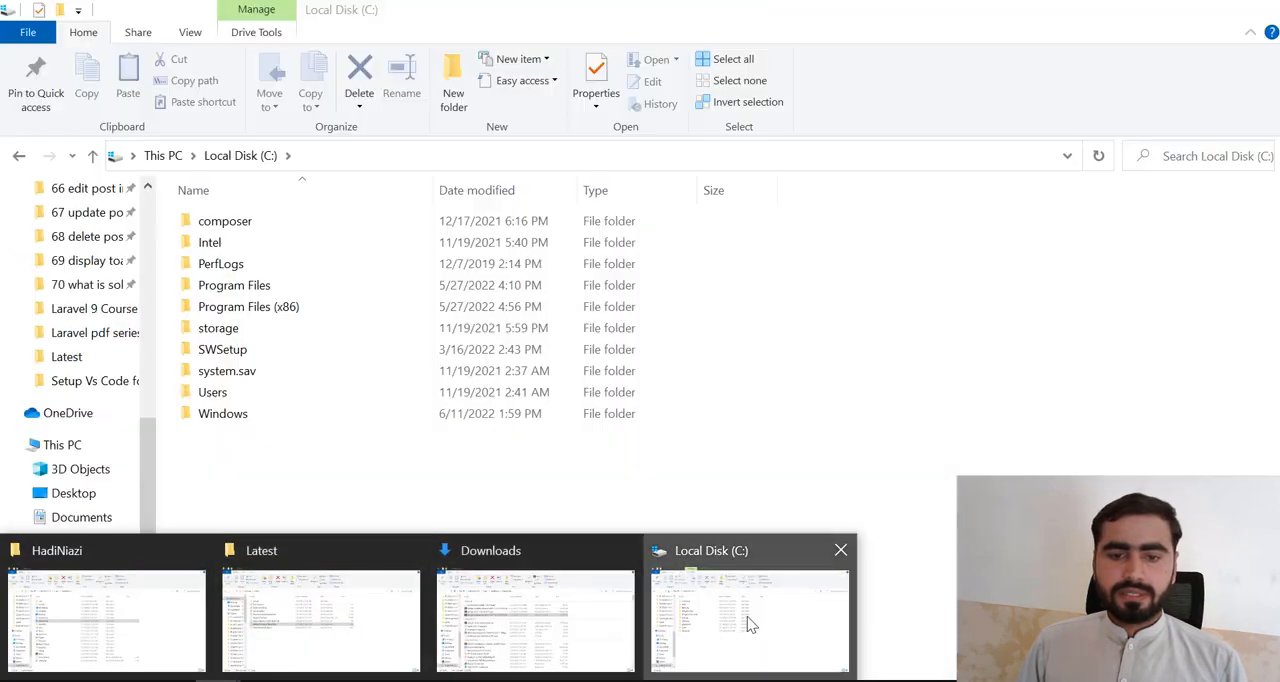
pyautogui.click(748, 618)
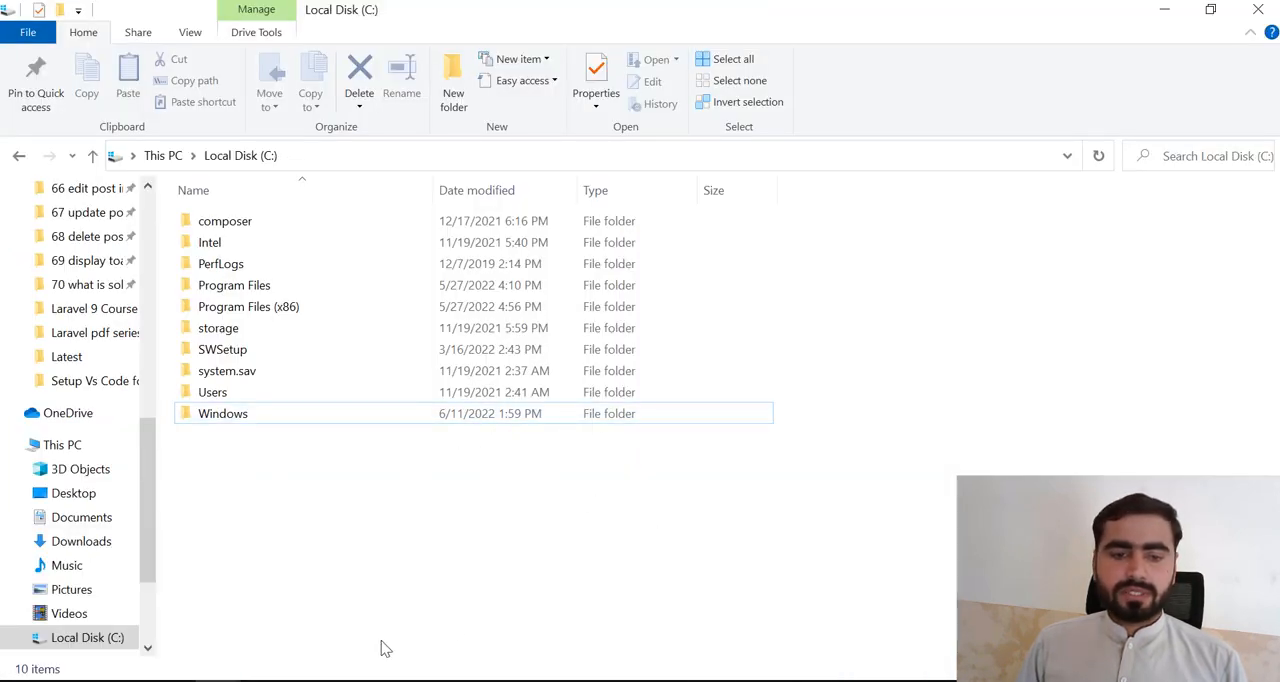
pyautogui.click(816, 680)
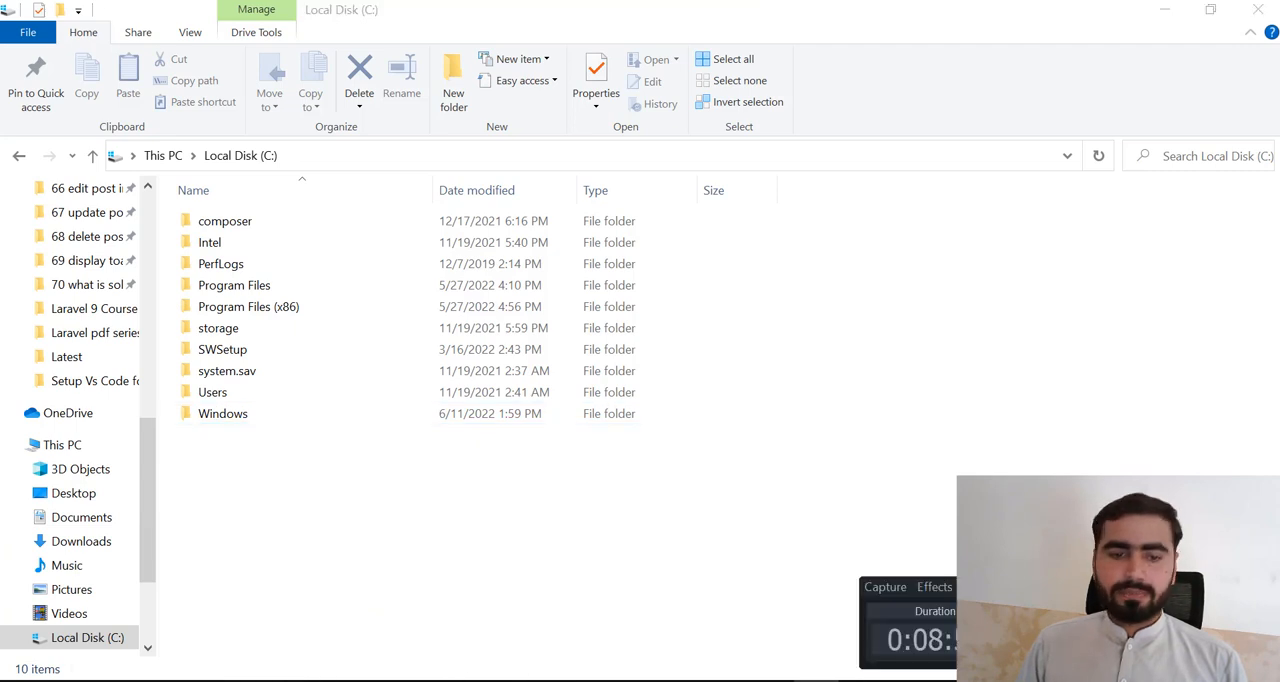
pyautogui.click(1180, 587)
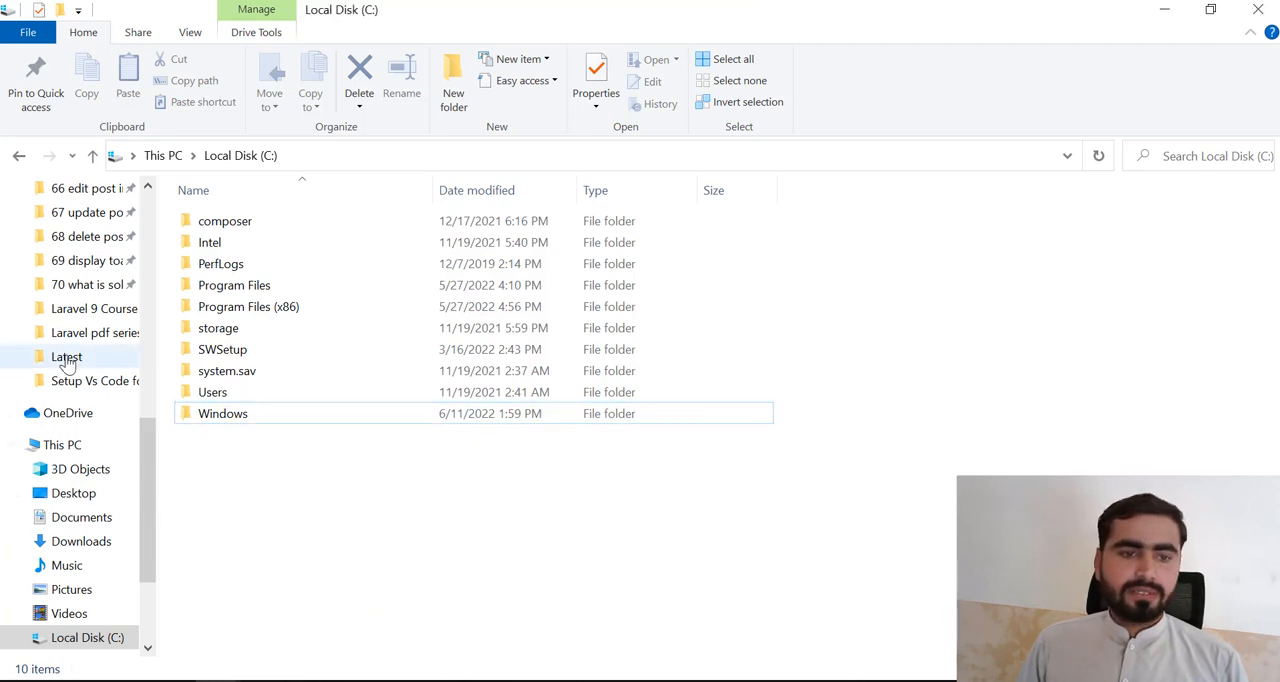
# - Run xampp-windows-x64-8.1.6-0-VS16-installer.exe from the Downloads folder and minimise File Explorer
pyautogui.click(72, 520)
pyautogui.click(80, 541)
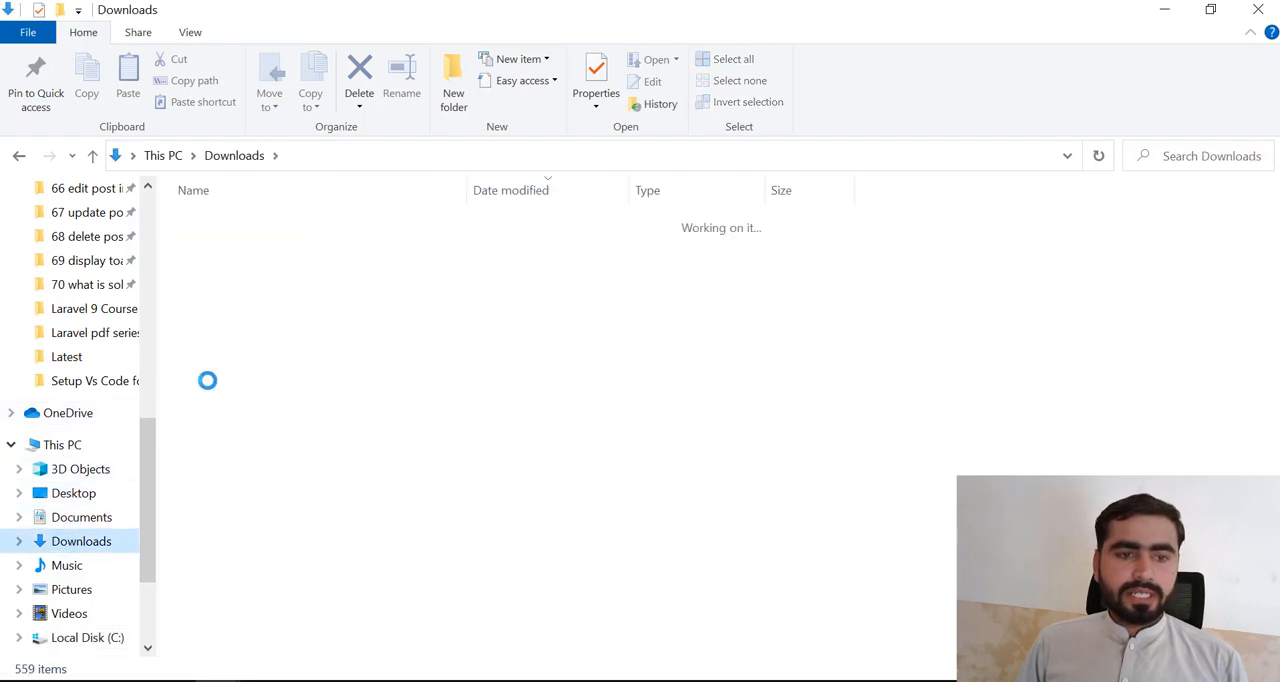
pyautogui.scroll(-3, 230, 457)
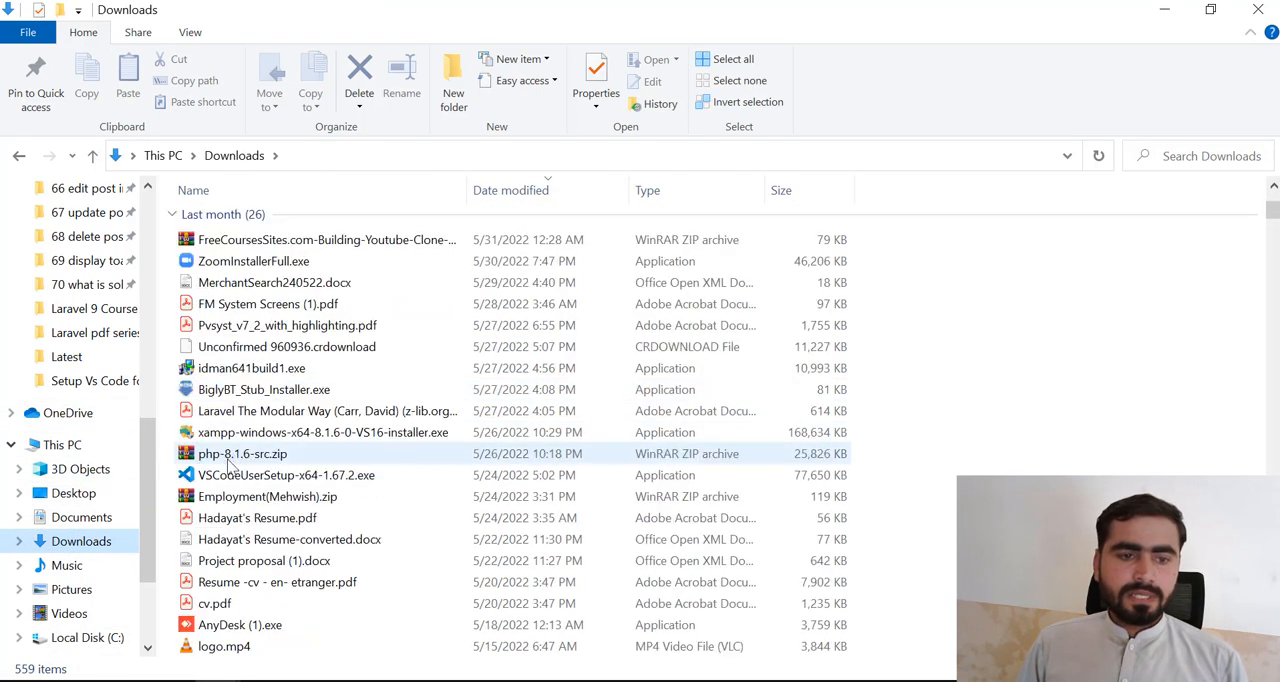
pyautogui.doubleClick(224, 435)
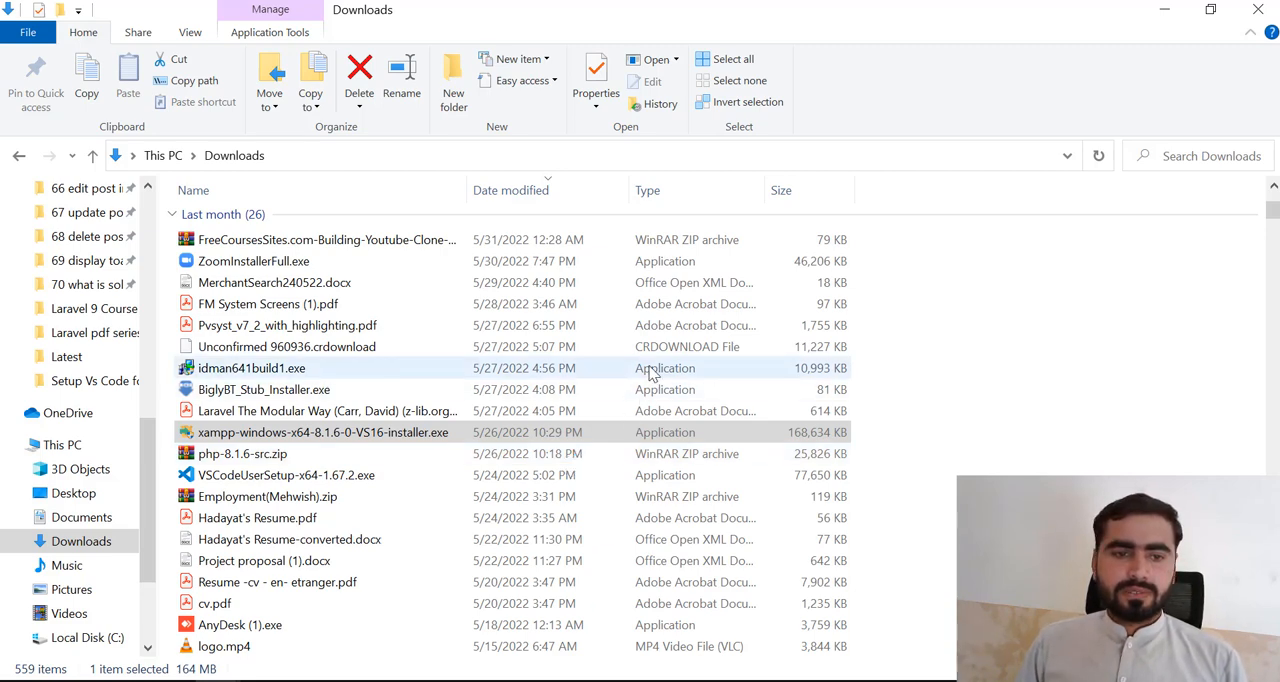
pyautogui.click(1166, 13)
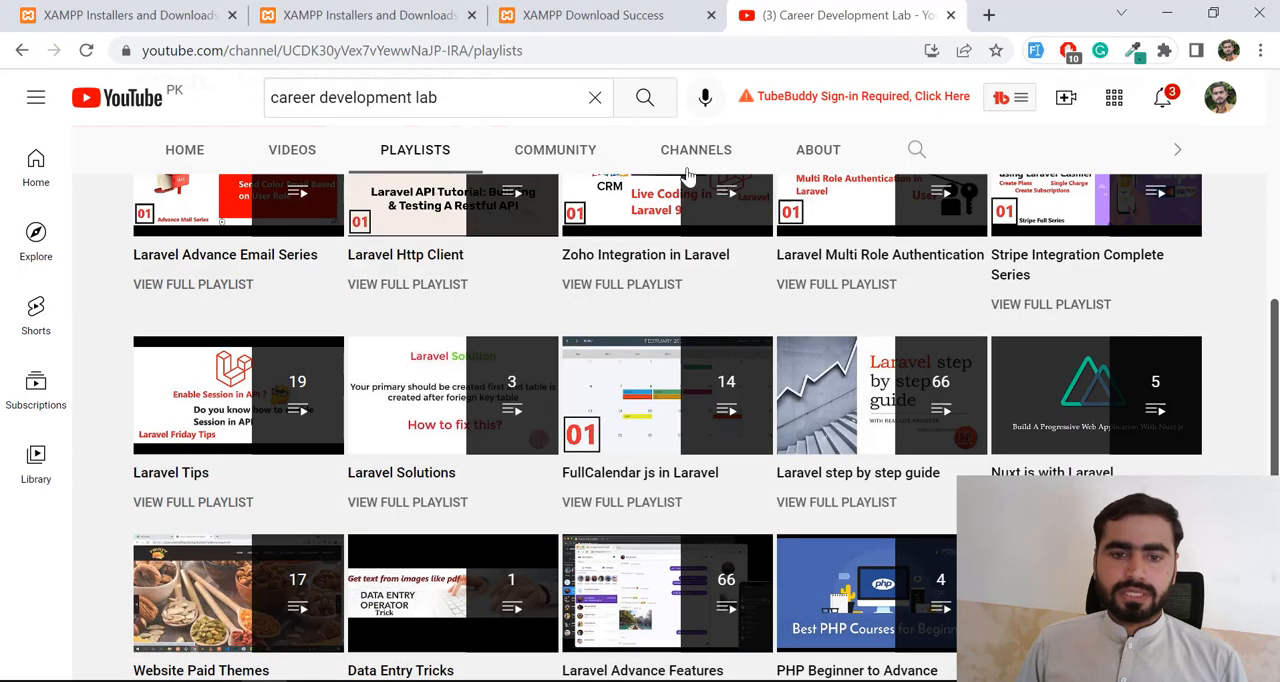
pyautogui.scroll(3, 491, 296)
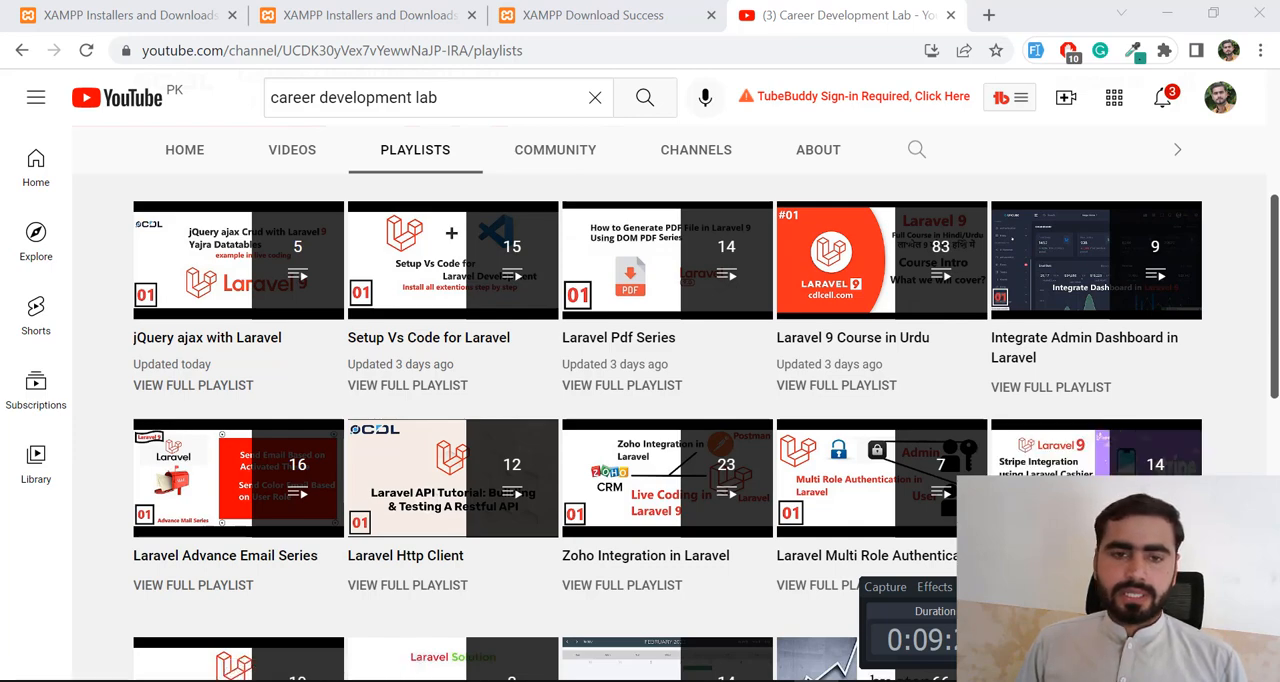
# - Continue the XAMPP installation past the antivirus question and open the setup wizard
pyautogui.click(1222, 587)
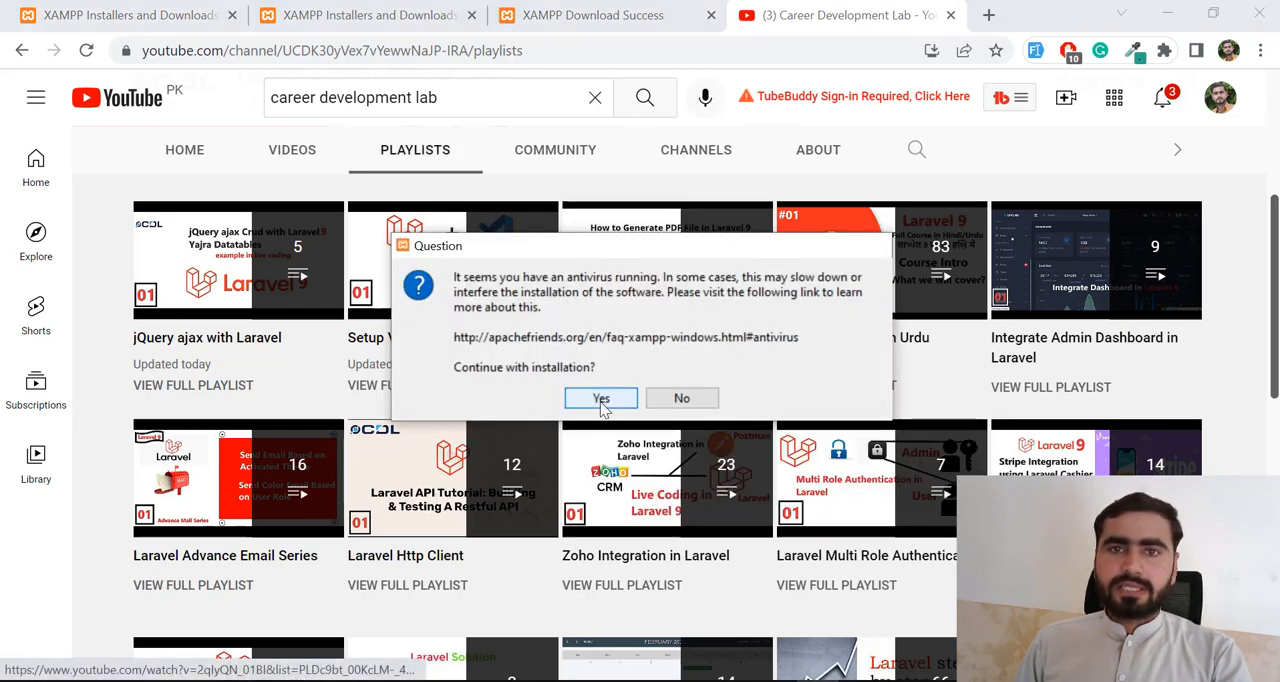
pyautogui.click(601, 399)
pyautogui.click(630, 378)
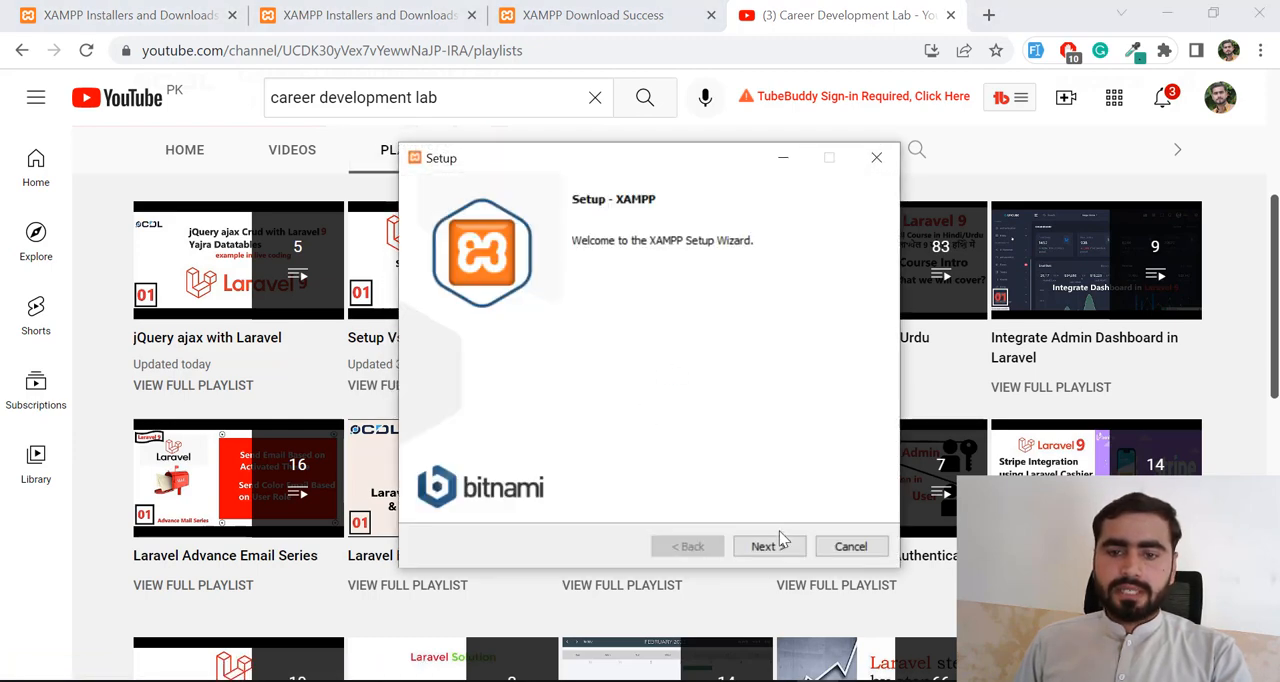
# - Go through the setup wizard with the default components, the C:\xampp installation folder and English as the language
pyautogui.click(769, 547)
pyautogui.click(769, 547)
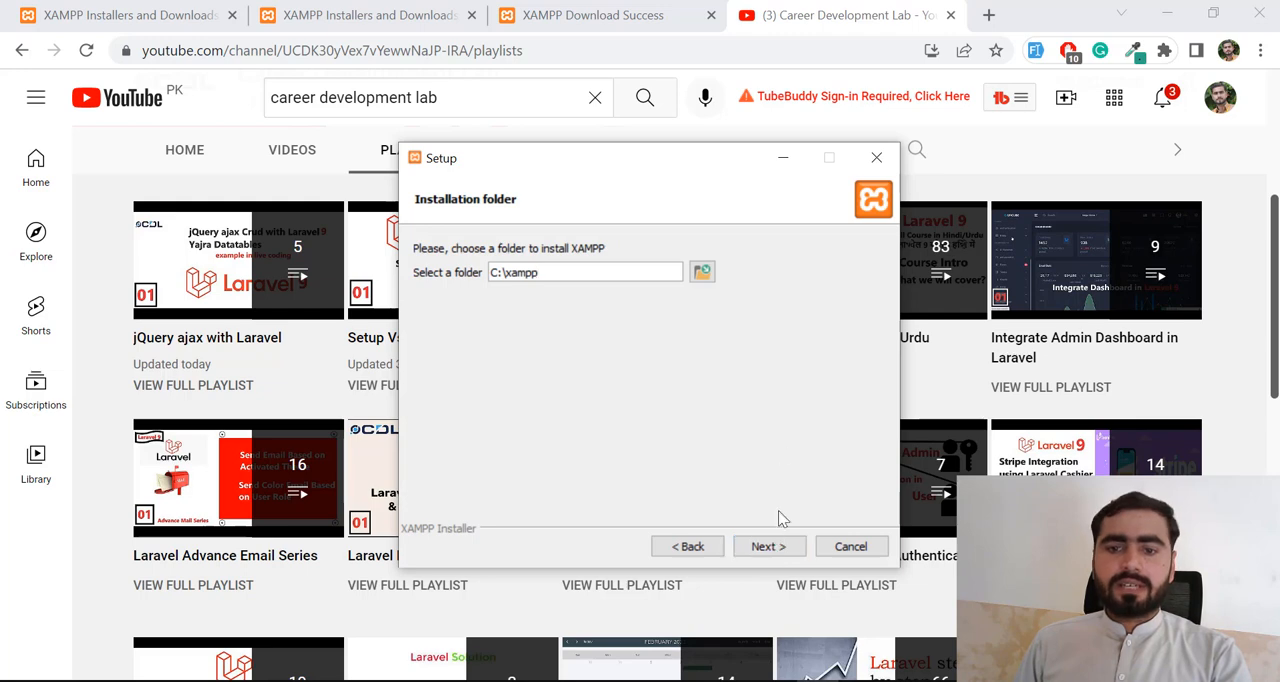
pyautogui.click(769, 547)
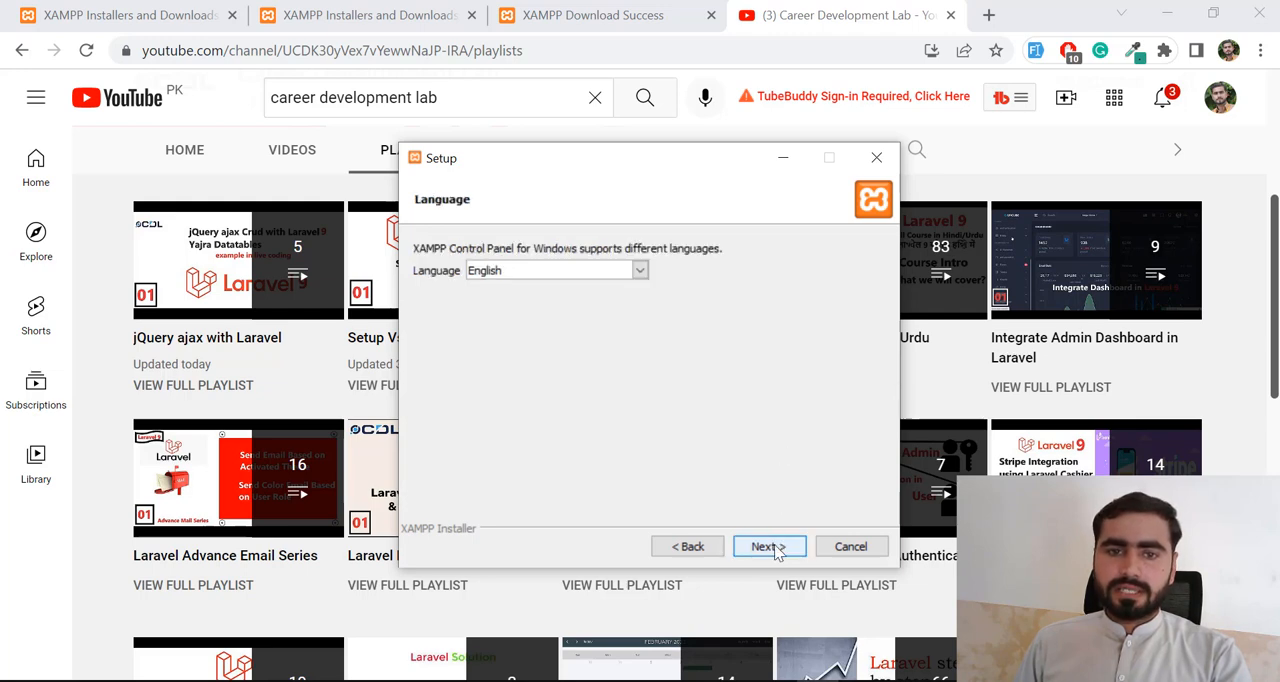
pyautogui.click(776, 550)
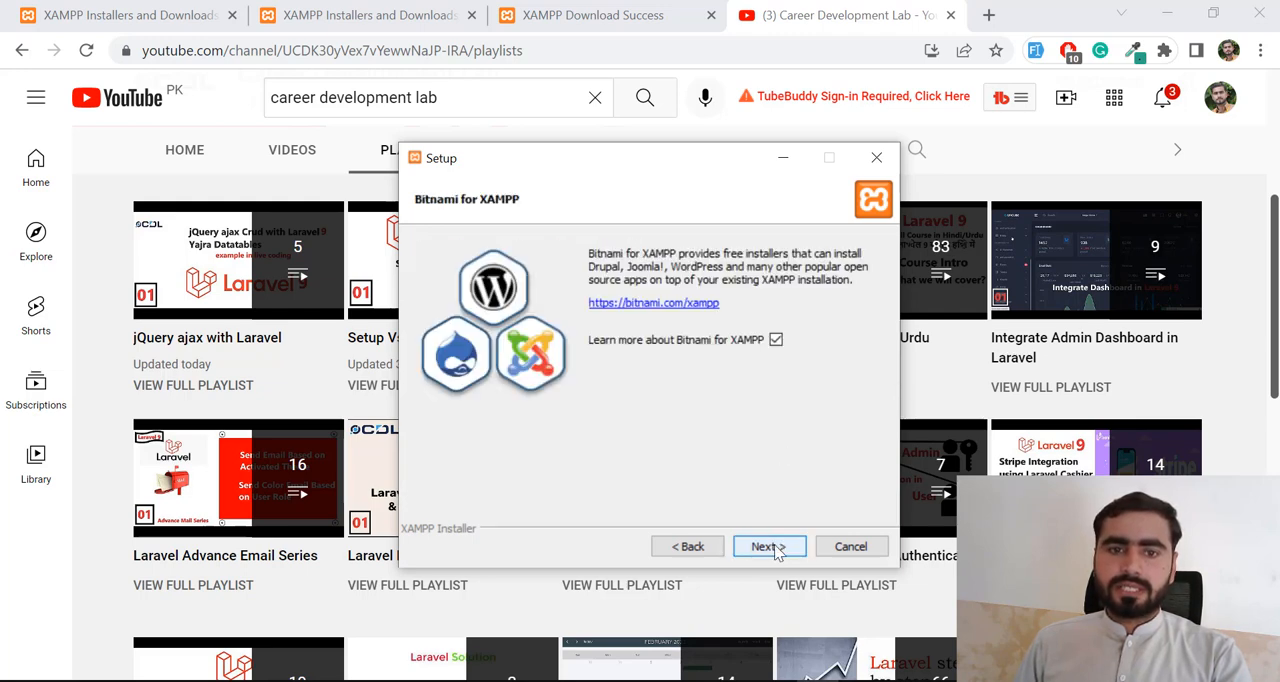
# - Opt out of learning more about Bitnami for XAMPP and start the installation
pyautogui.click(776, 341)
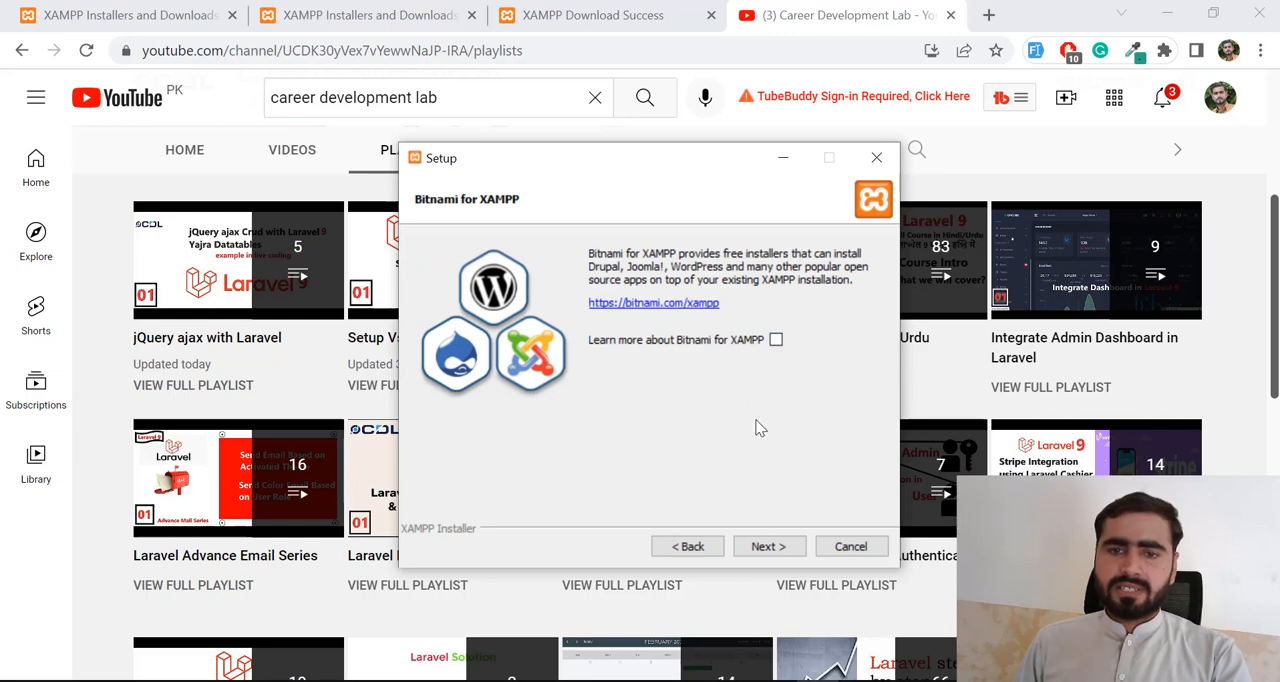
pyautogui.click(770, 547)
pyautogui.click(770, 547)
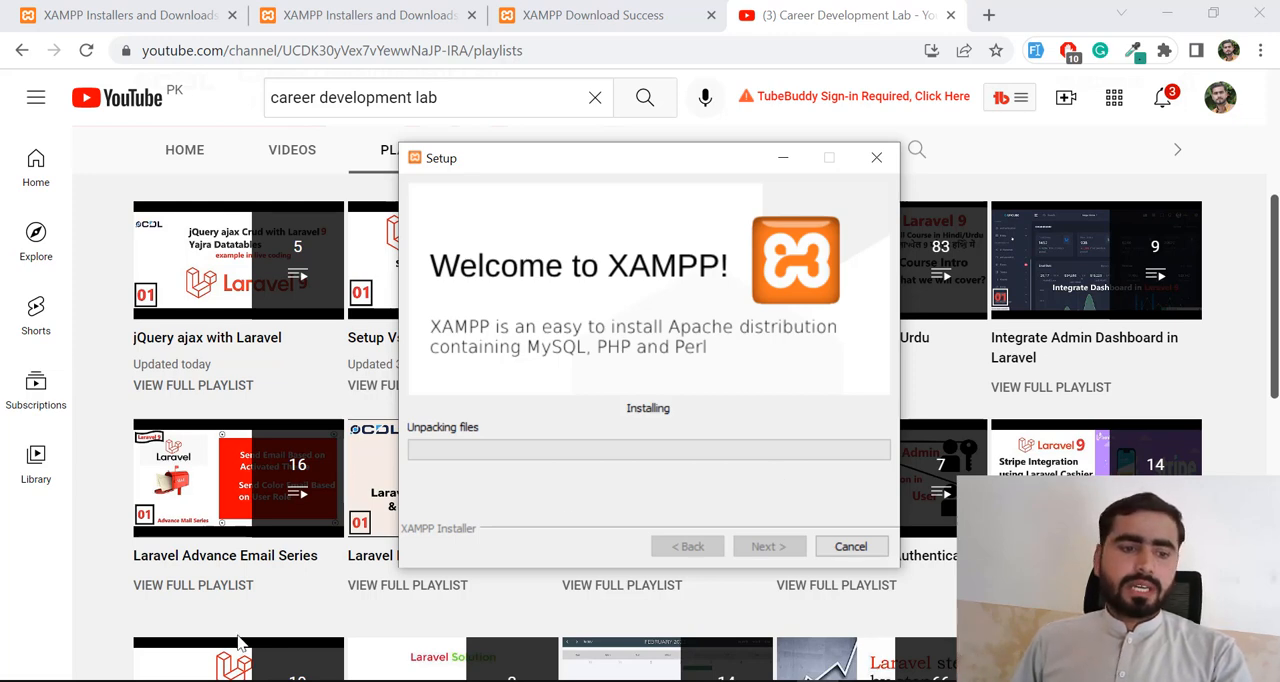
# - Search Windows for "xampp" while the files unpack, clear the search and return to the browser
pyautogui.click(20, 681)
pyautogui.write('xampp')
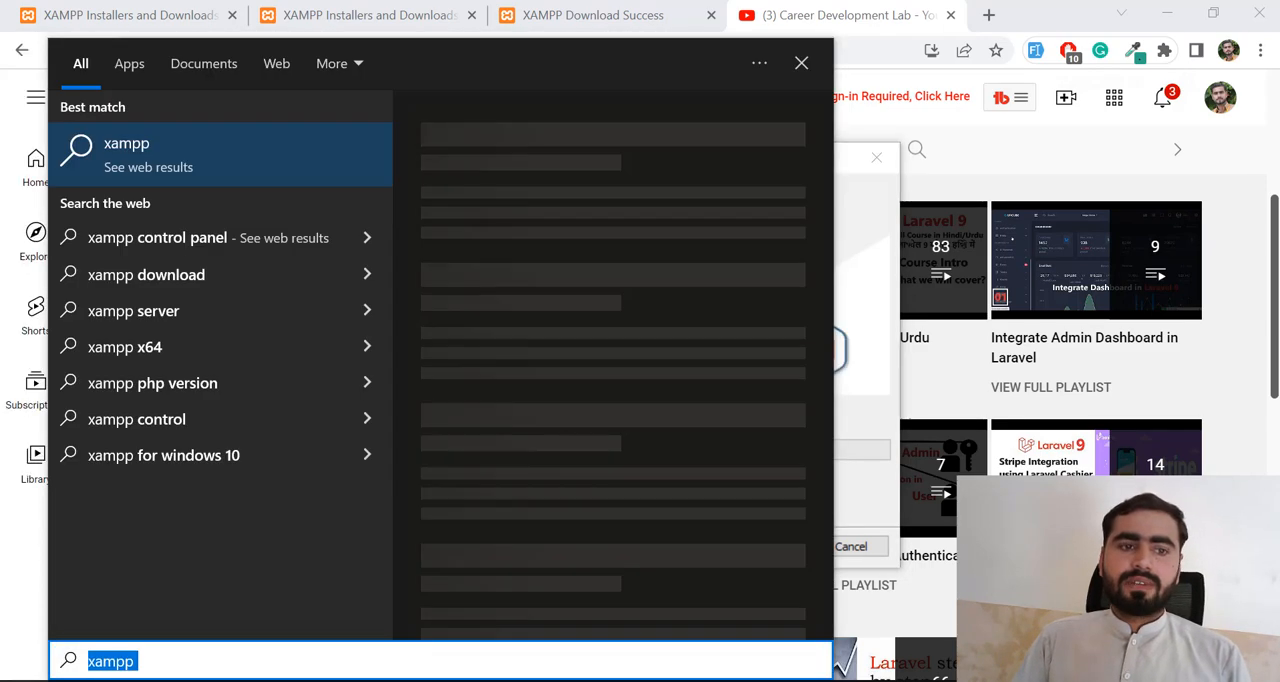
pyautogui.press('BackSpace')
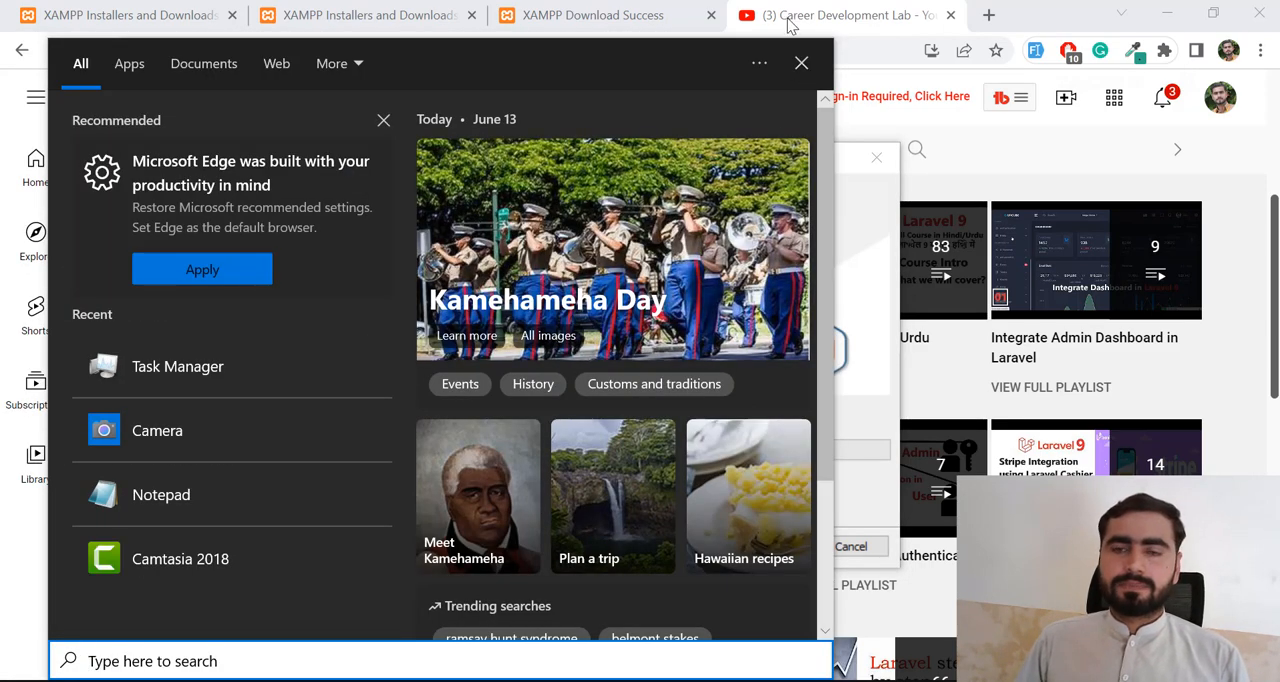
pyautogui.click(788, 19)
pyautogui.hotkey('alt', 'Tab')
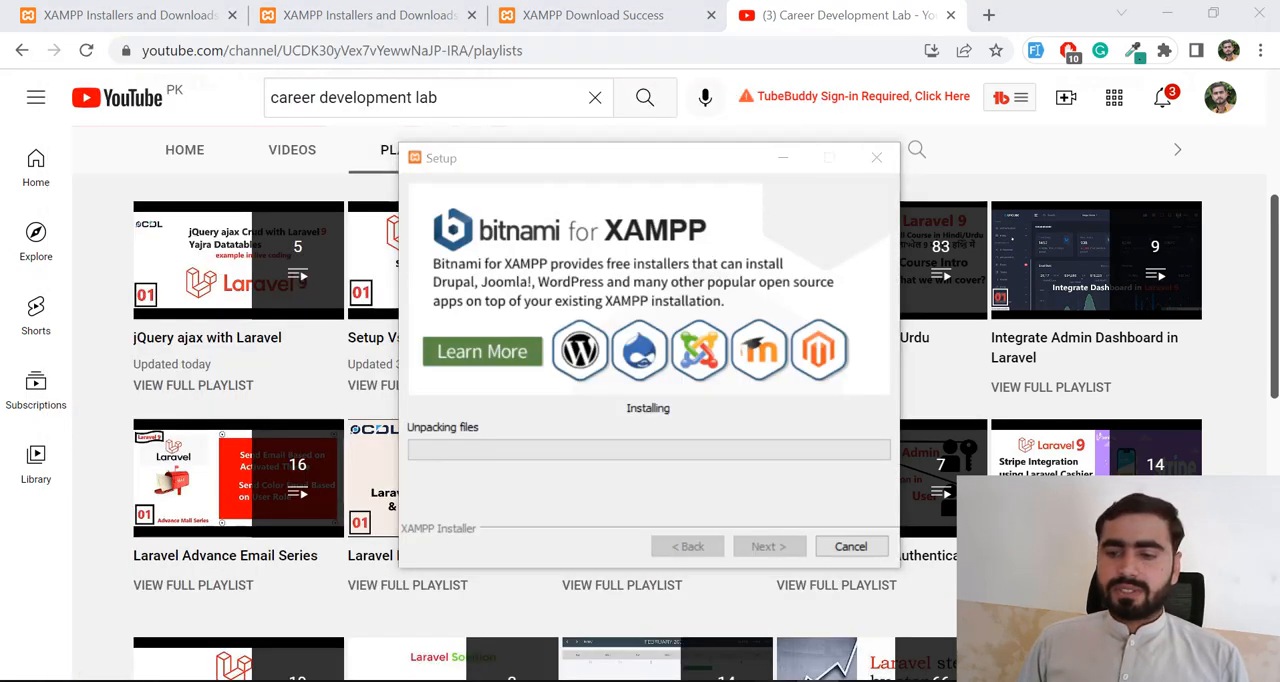
pyautogui.click(781, 366)
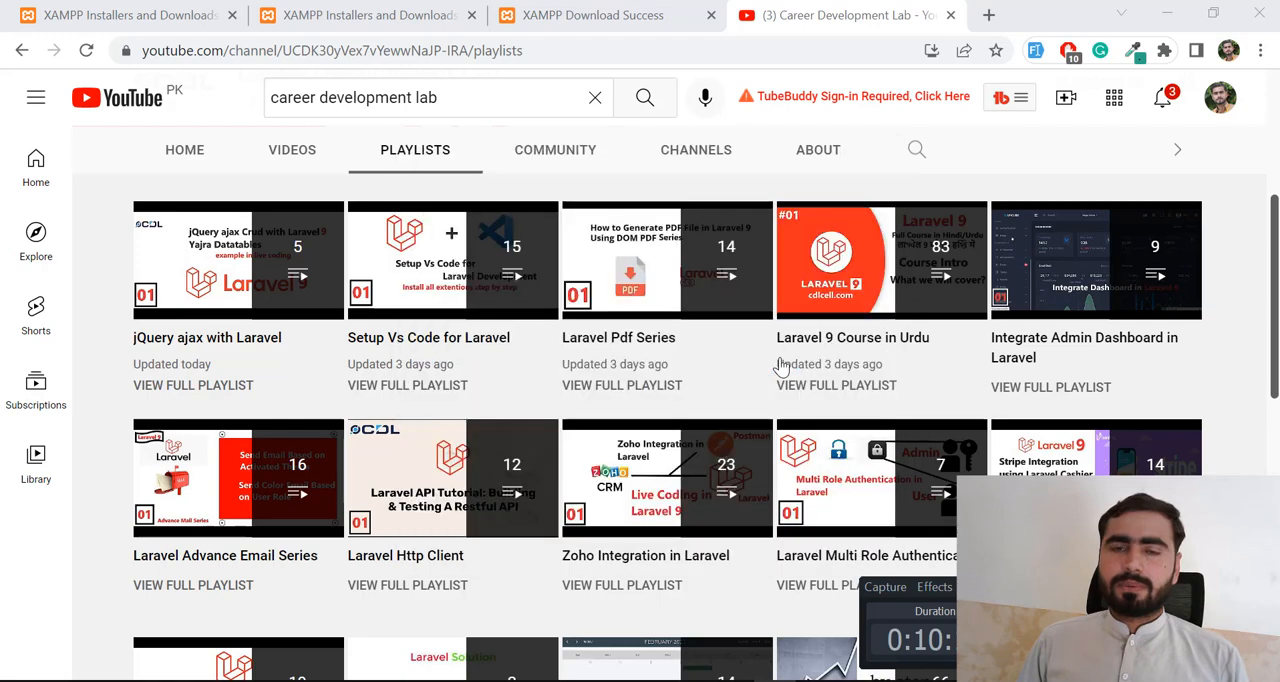